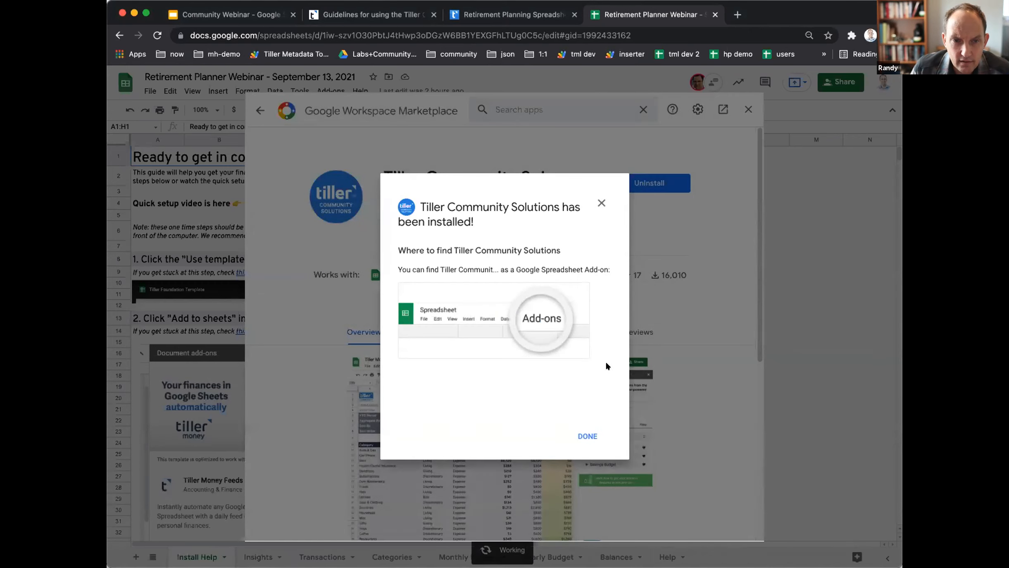
Step: Dismiss the install confirmation and the Marketplace, and open the sidebar of the Tiller Community Solutions add-on
click(588, 436)
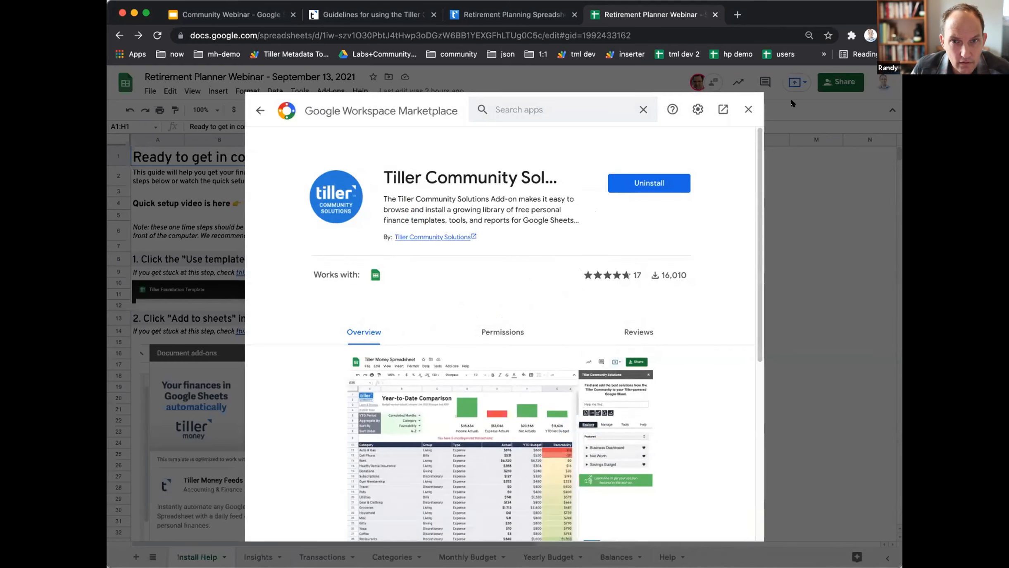
click(742, 109)
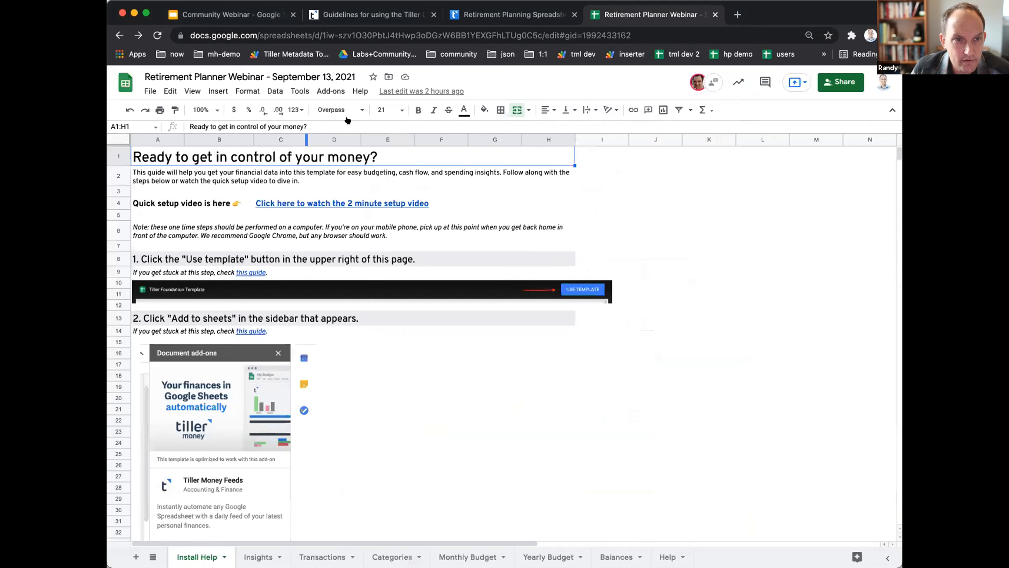
click(331, 91)
mouse_move(353, 152)
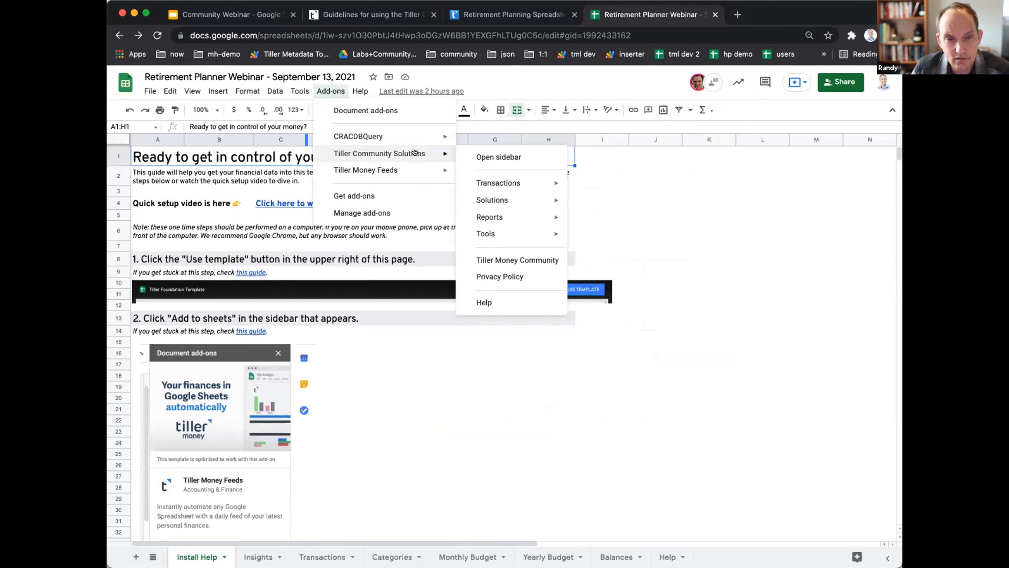
click(499, 153)
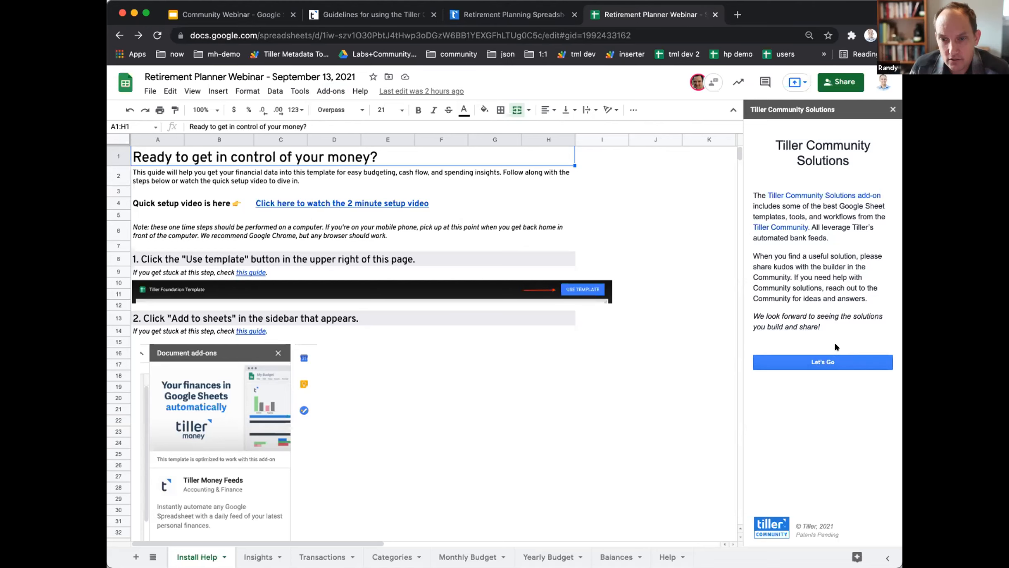
Step: Start the Tiller Community Solutions add-on, accept its privacy policy and decline the free trial for now
click(830, 362)
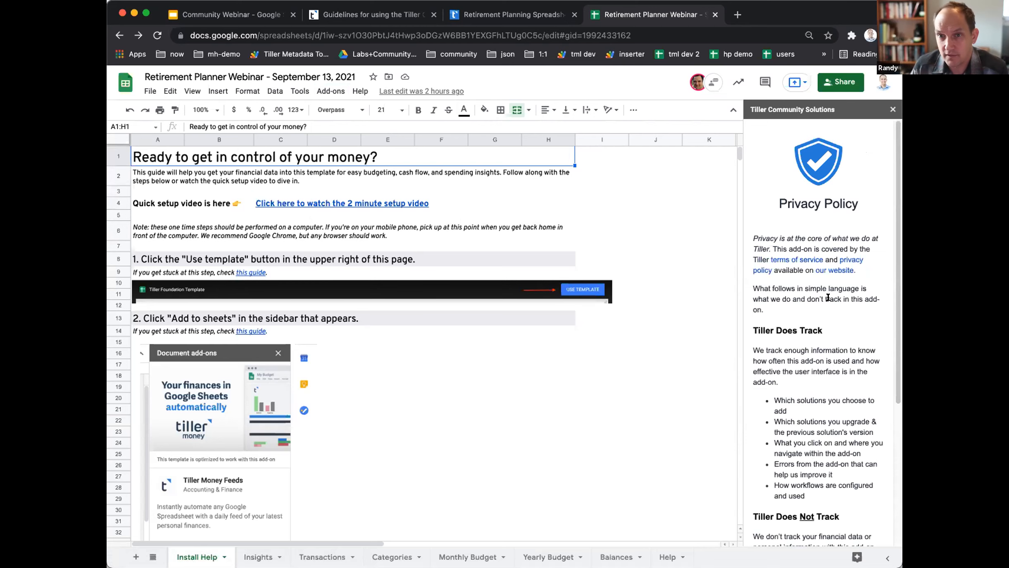
scroll(781, 336, down, 5)
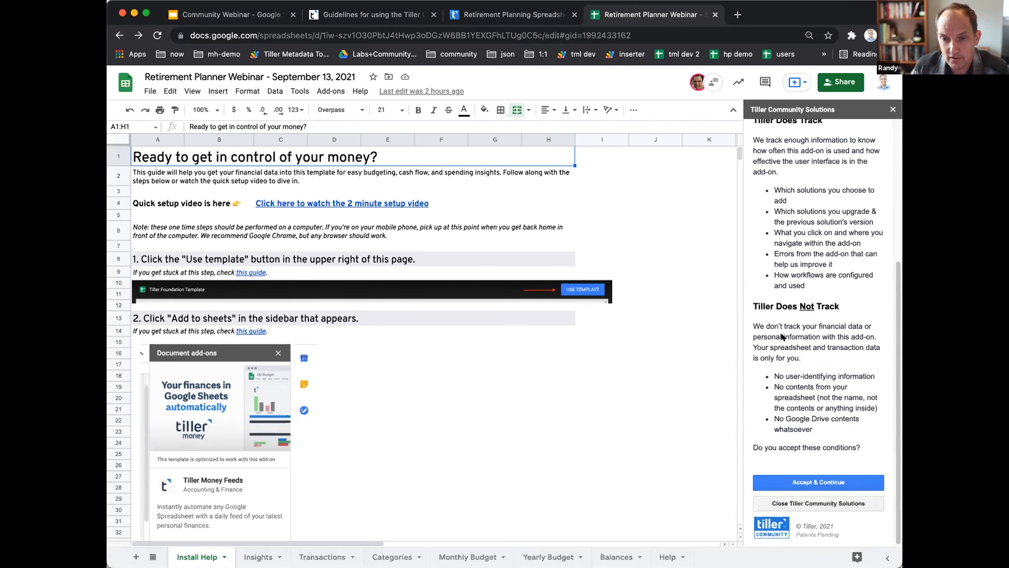
click(820, 480)
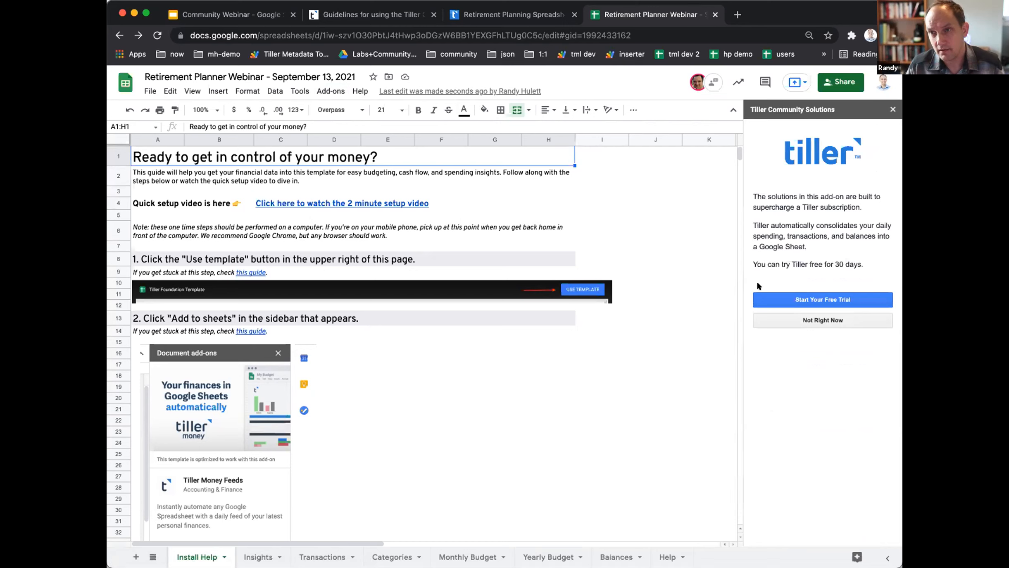
click(809, 321)
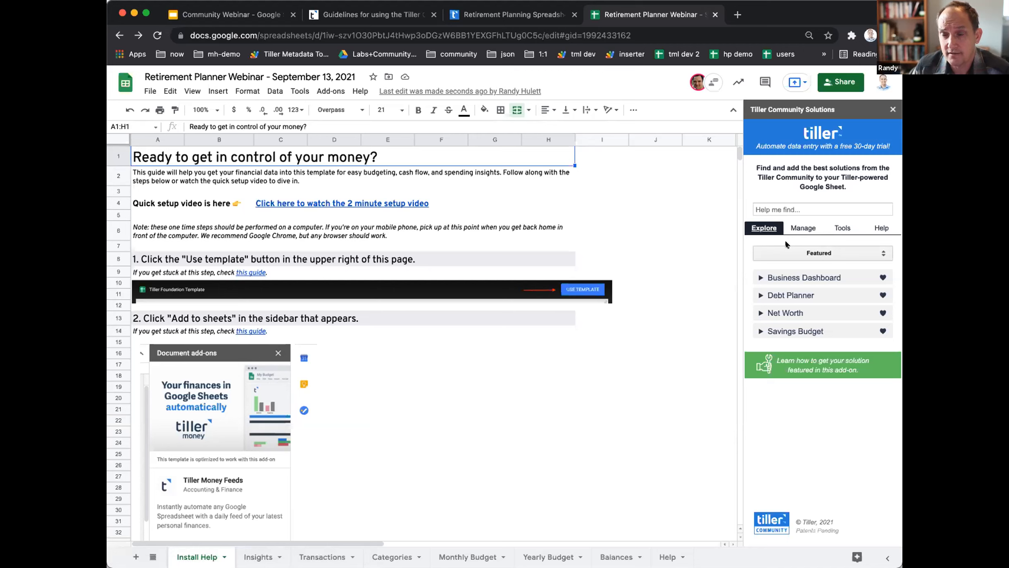
Step: Review the add-on's list of installed solutions and its help for the Monthly Budget and Yearly Budget sheets
click(802, 230)
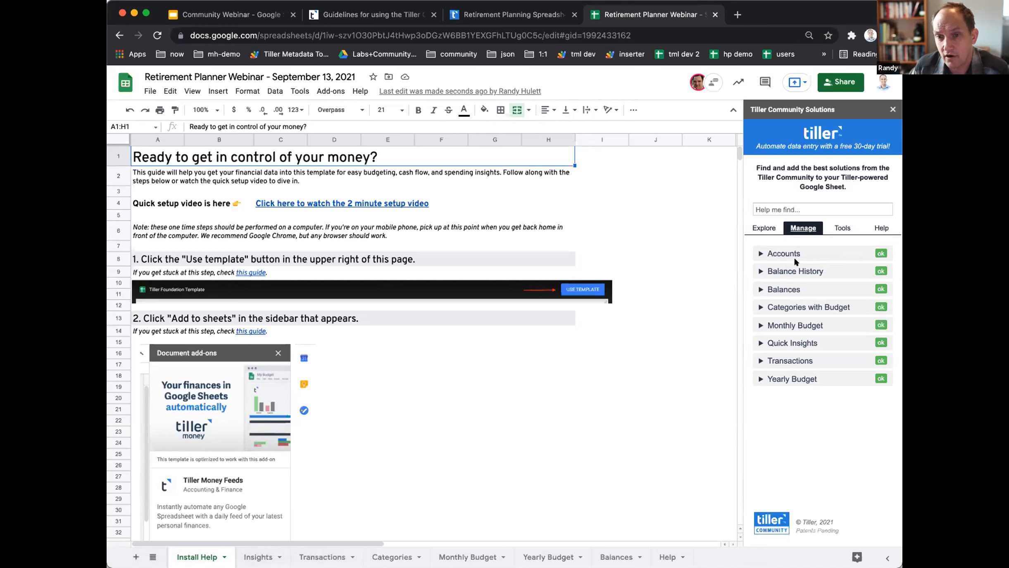
click(761, 271)
click(761, 271)
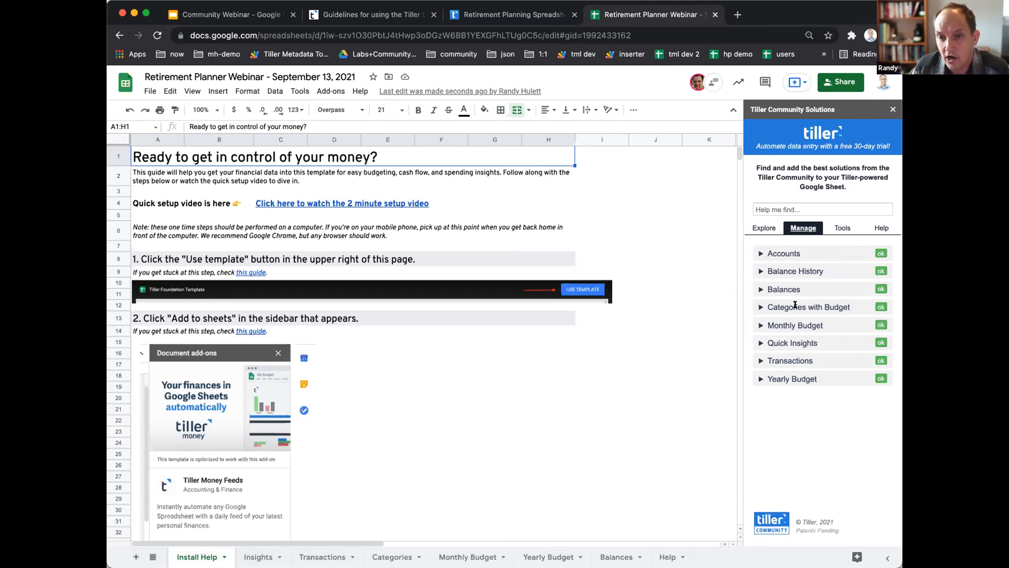
click(477, 556)
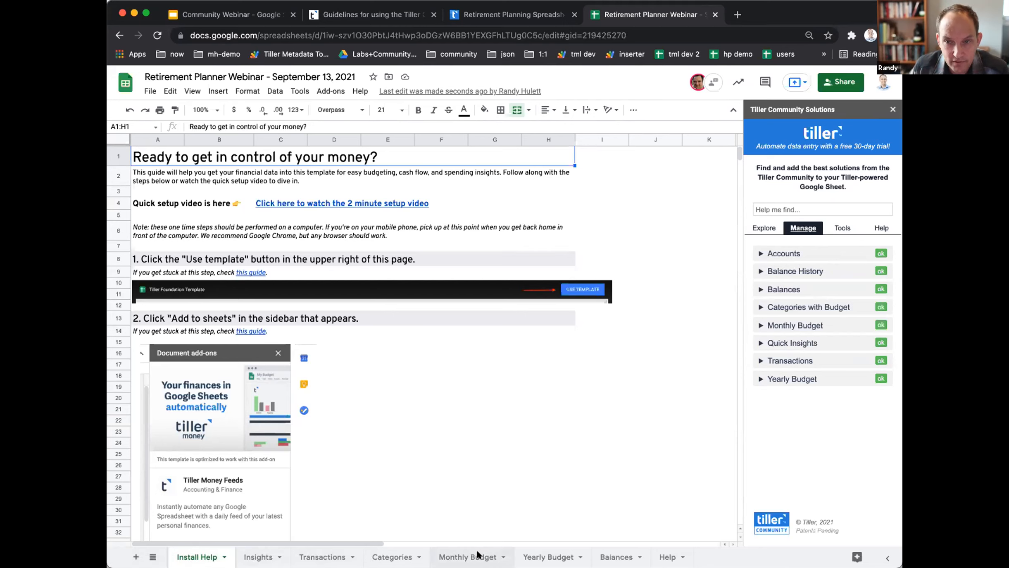
click(882, 228)
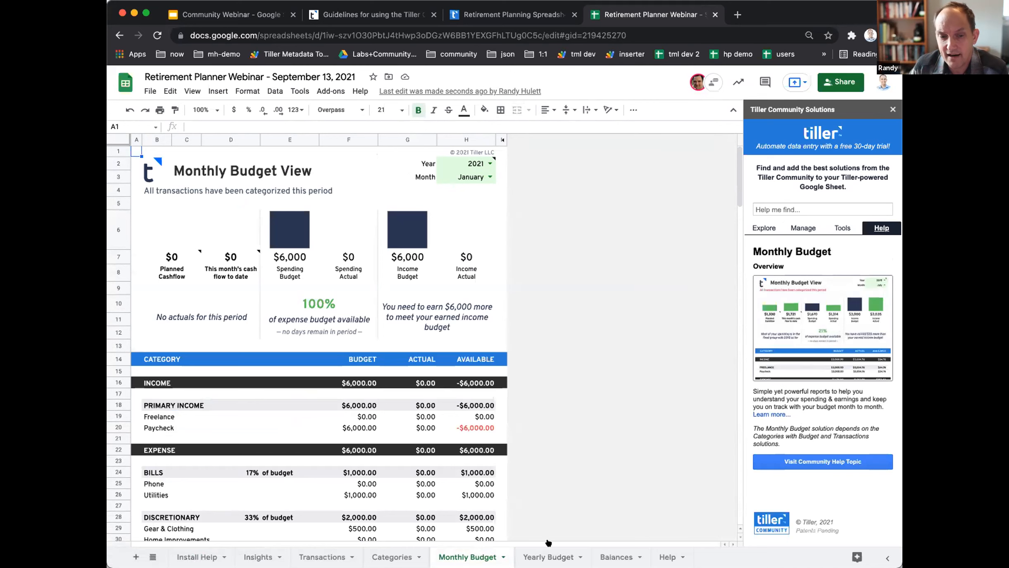
click(544, 553)
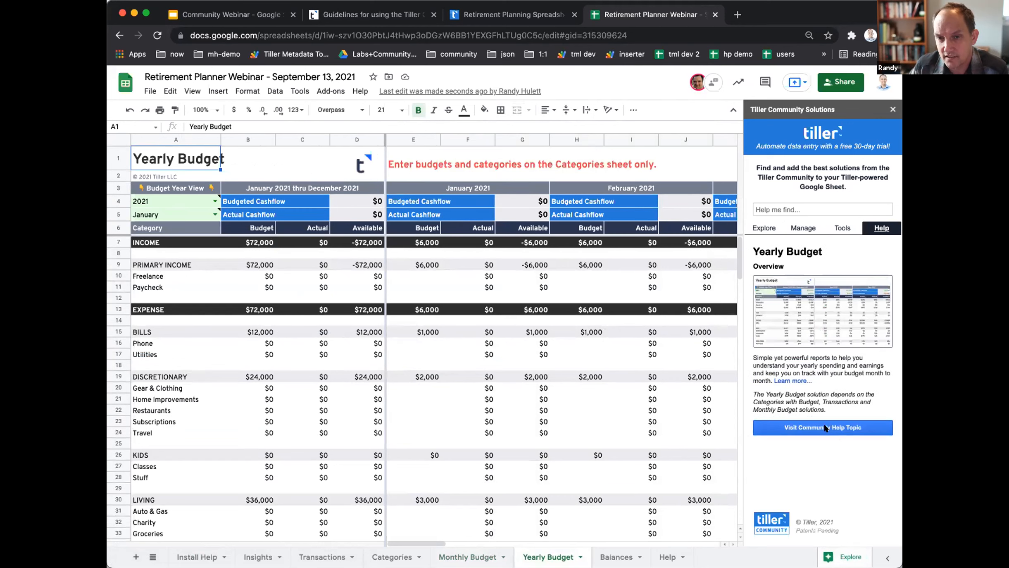
Step: Browse the Retirement category of available solutions, search for "retirement" and open the Retirement Planner template's details
click(764, 228)
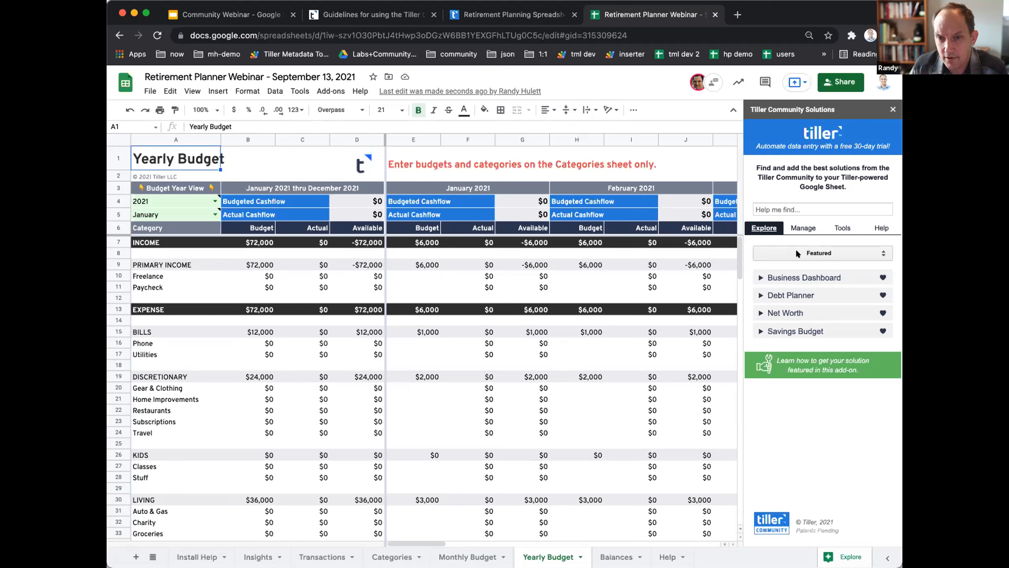
click(822, 252)
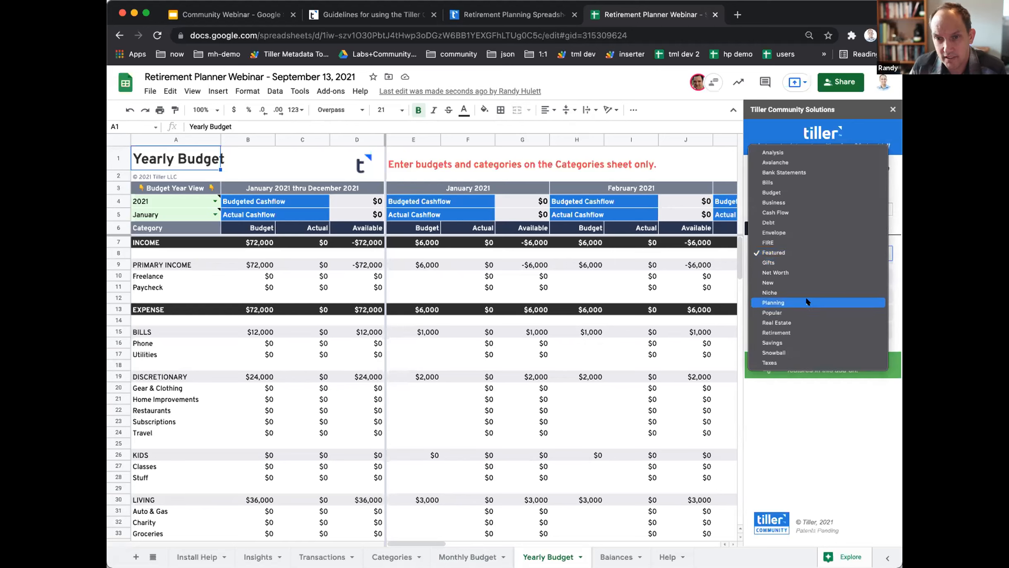
click(801, 333)
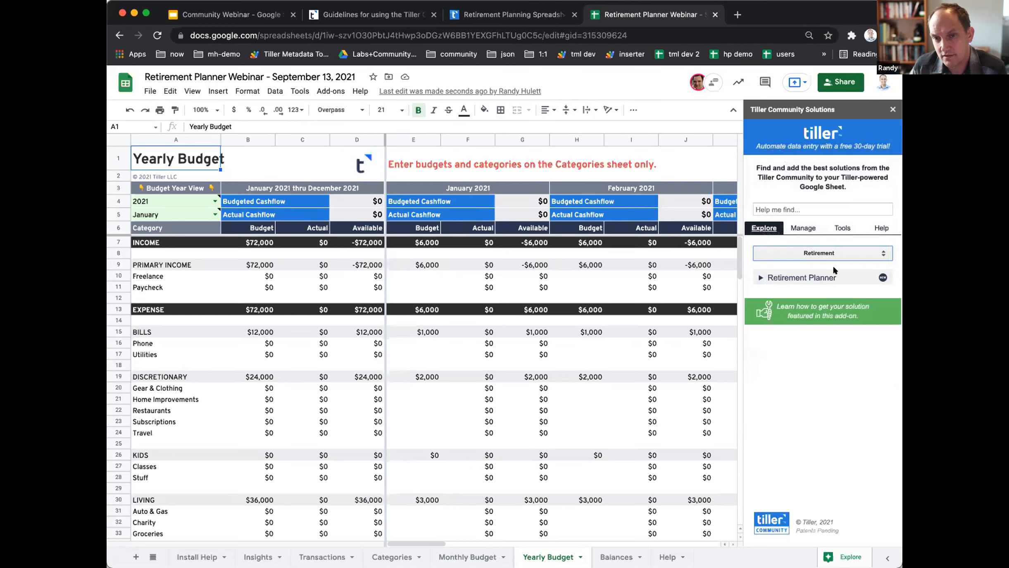
click(798, 207)
text(retirement)
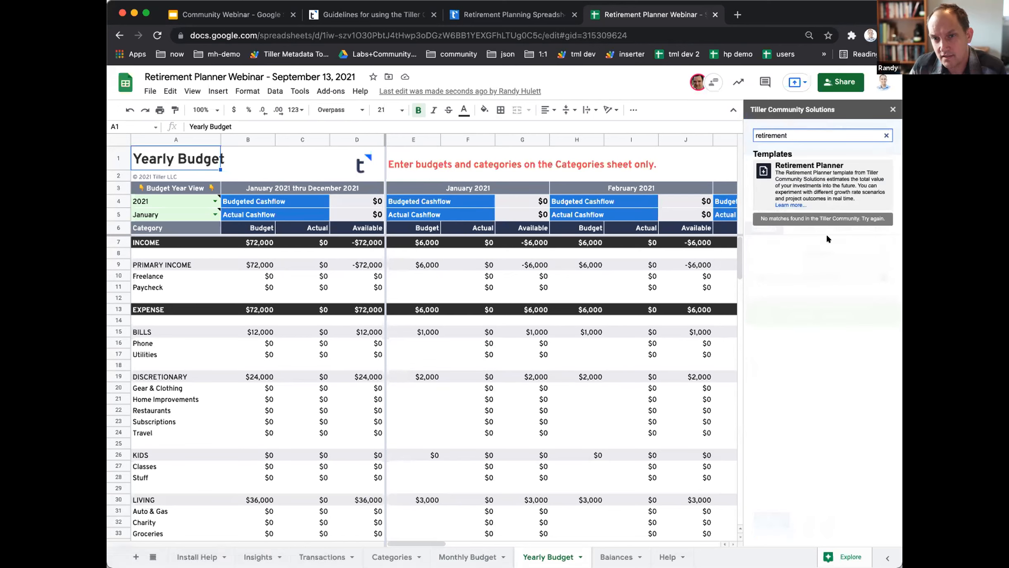
click(811, 166)
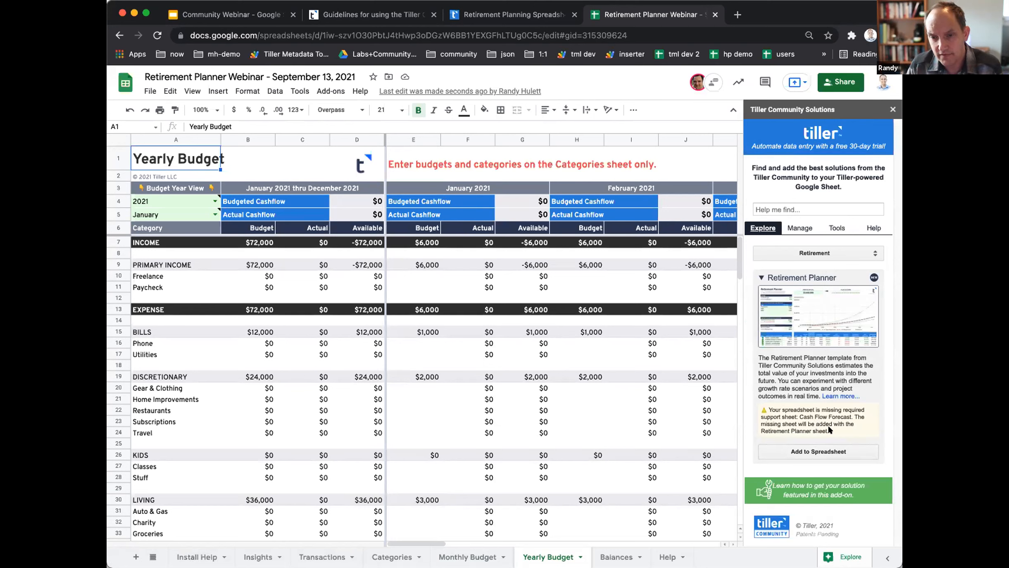
Step: Add the Retirement Planner with its missing Cash Flow Forecast support sheet to the spreadsheet and check its entry among the installed solutions
drag(799, 417, 851, 415)
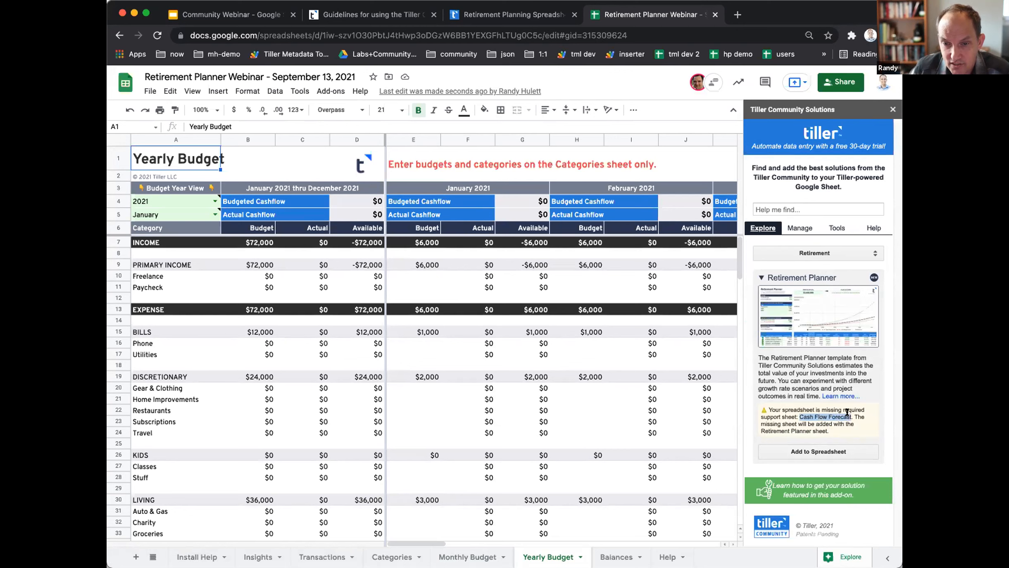
click(835, 450)
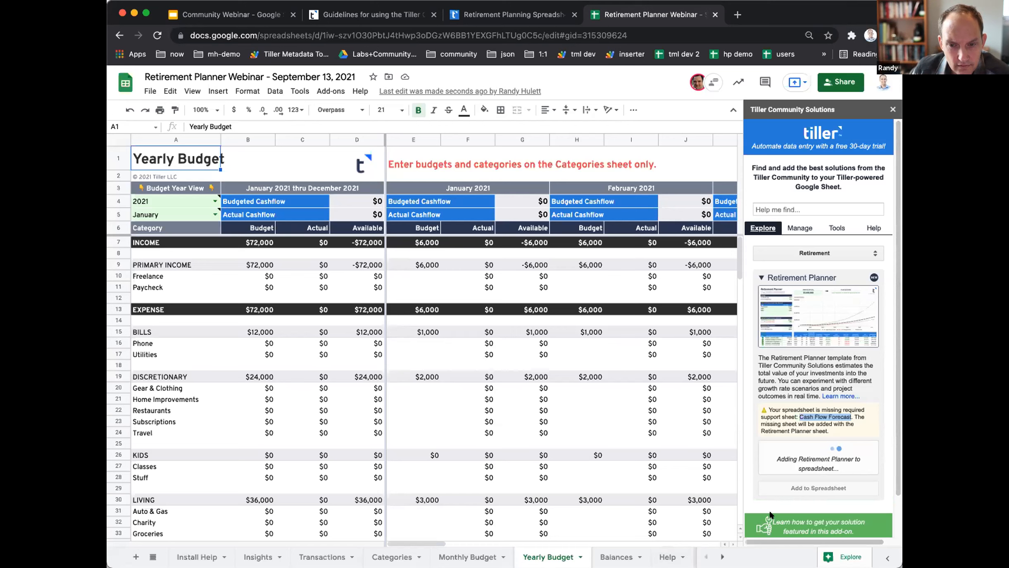
scroll(805, 421, down, 2)
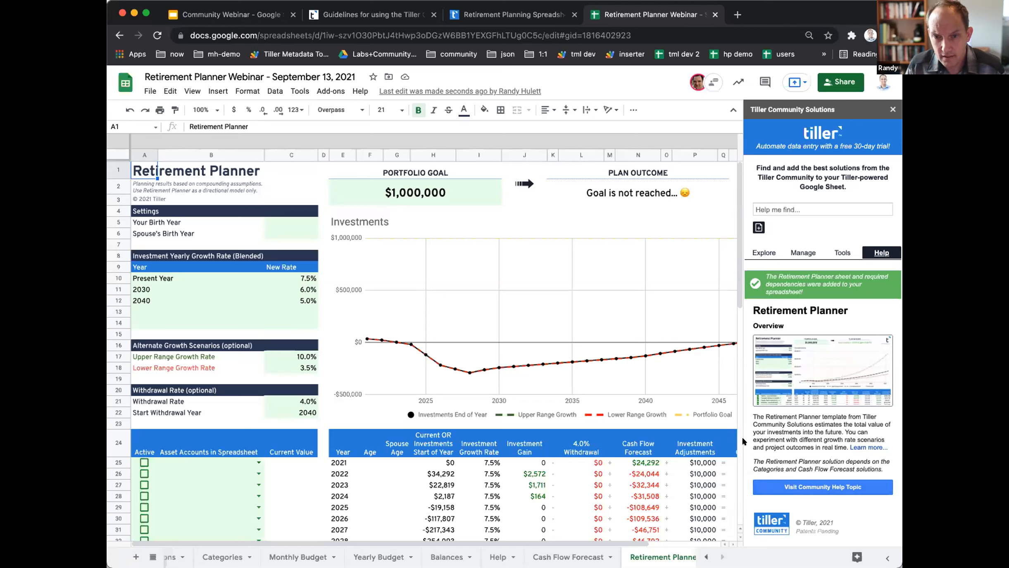
click(800, 253)
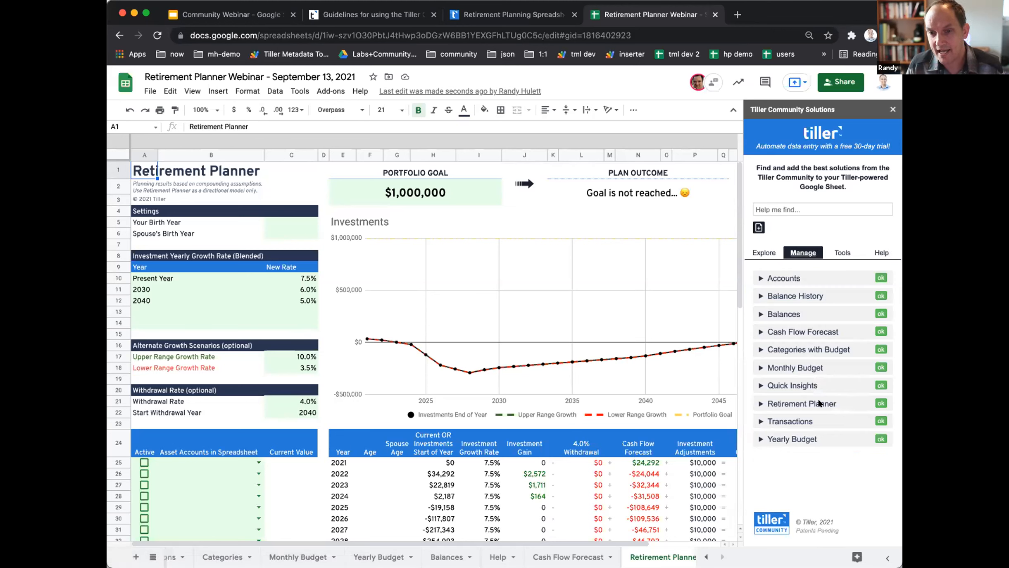
click(760, 403)
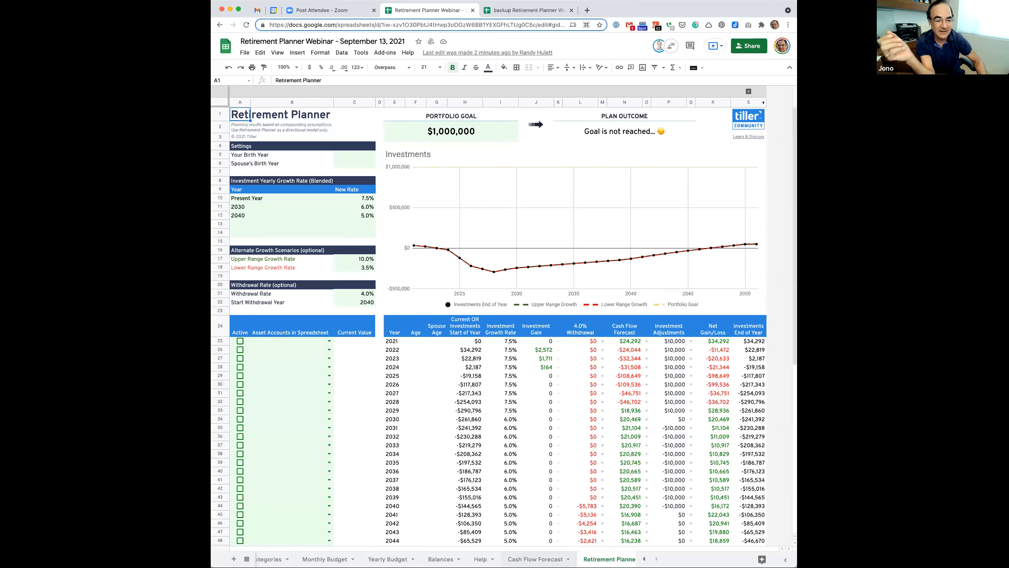
Step: Examine the life events and running cash flow on the Cash Flow Forecast sheet and return to the Retirement Planner sheet
click(536, 559)
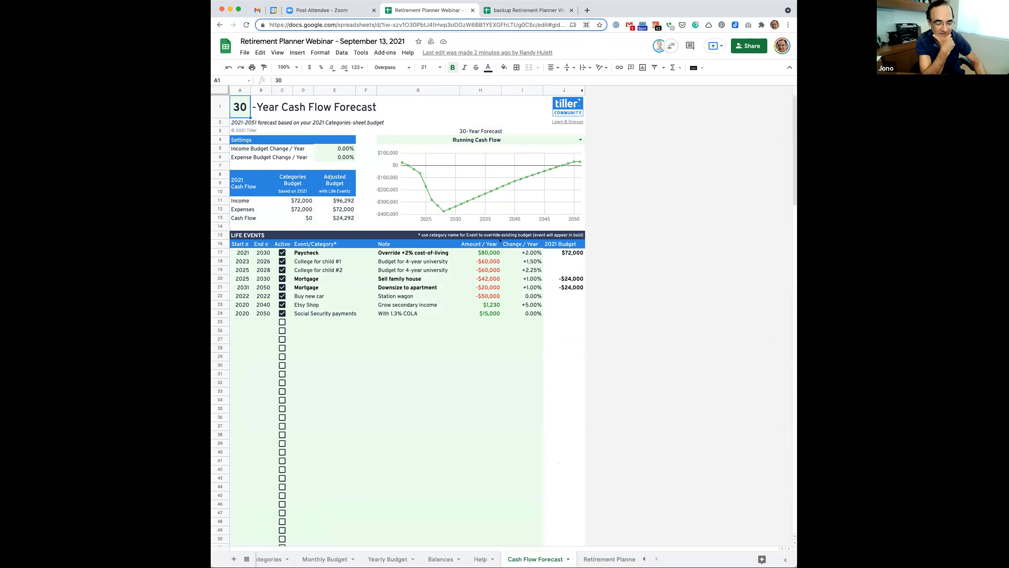
click(610, 559)
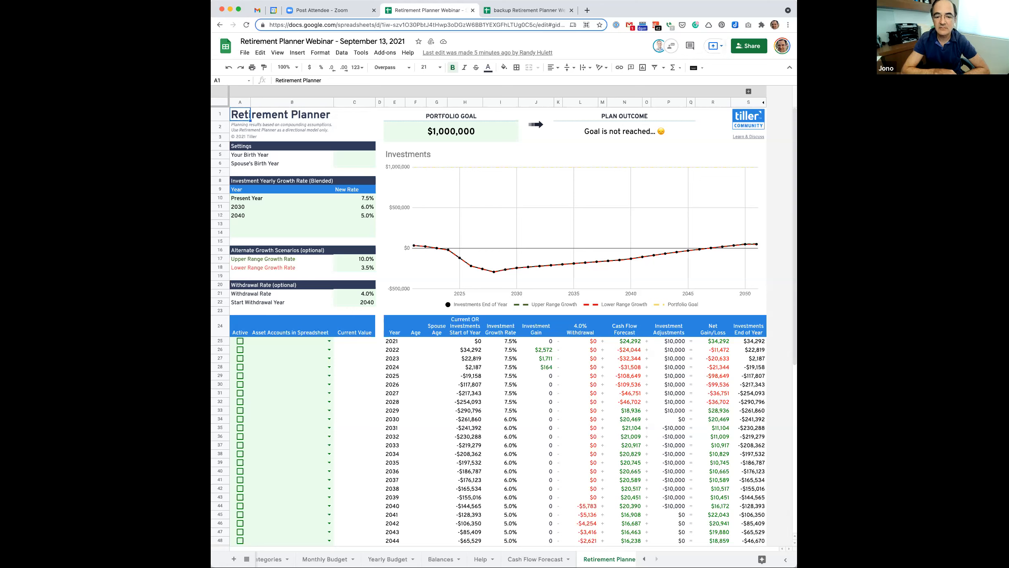
Step: Follow the Retirement Planner's Learn & Discuss link, view the Retirement Planner Template topic from its overview, and return to the spreadsheet
click(740, 138)
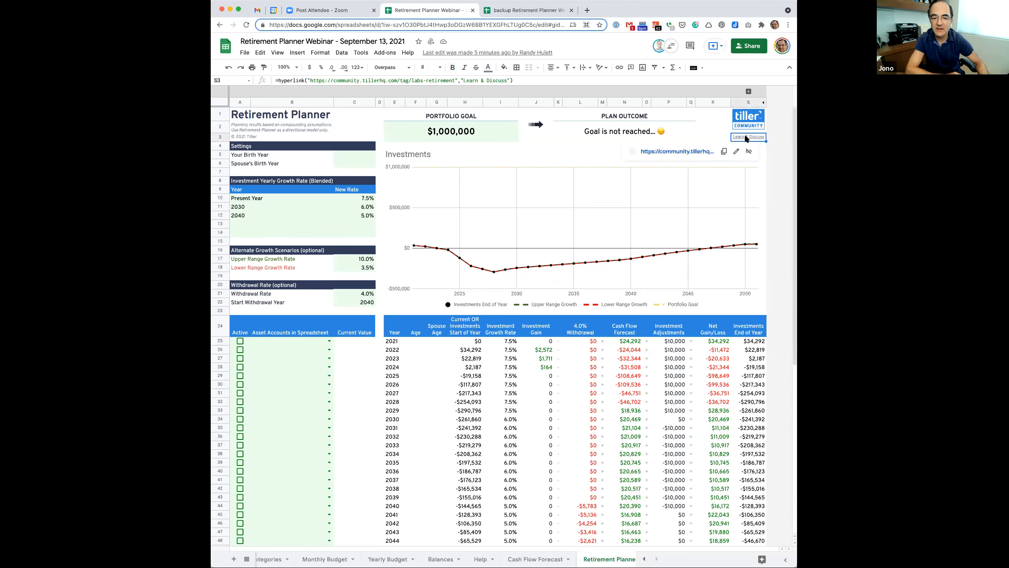
click(696, 152)
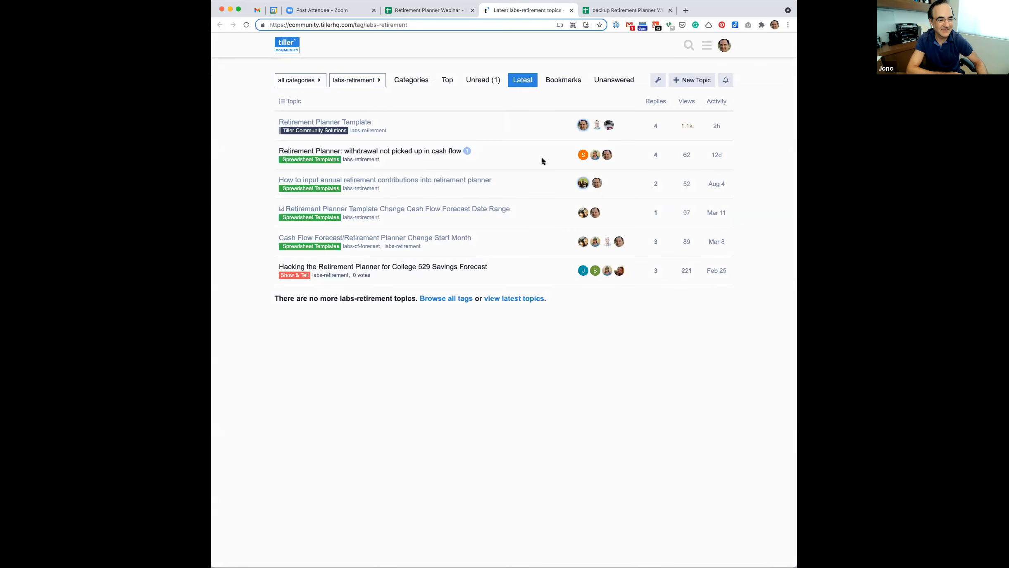
click(338, 123)
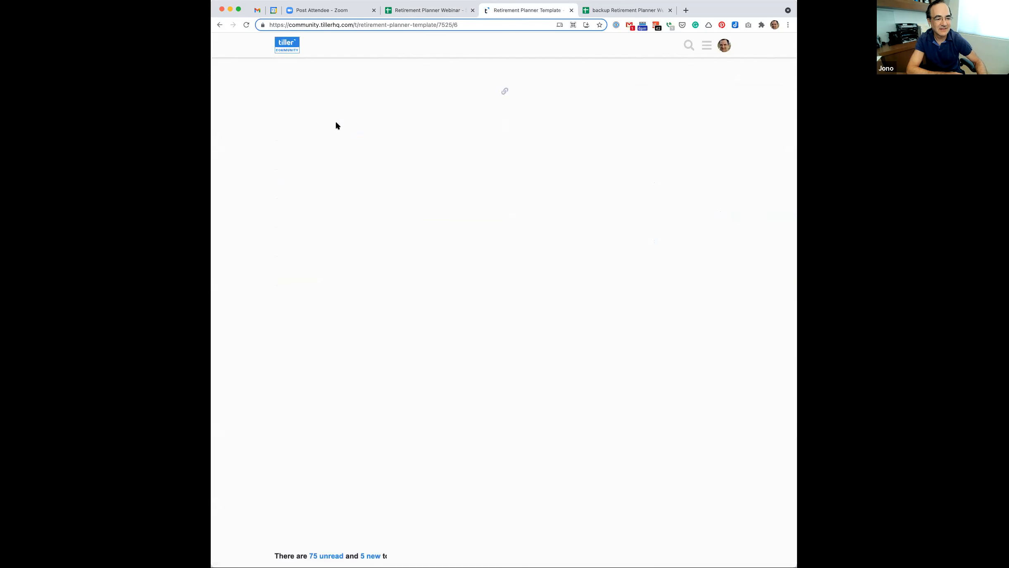
scroll(336, 125, up, 20)
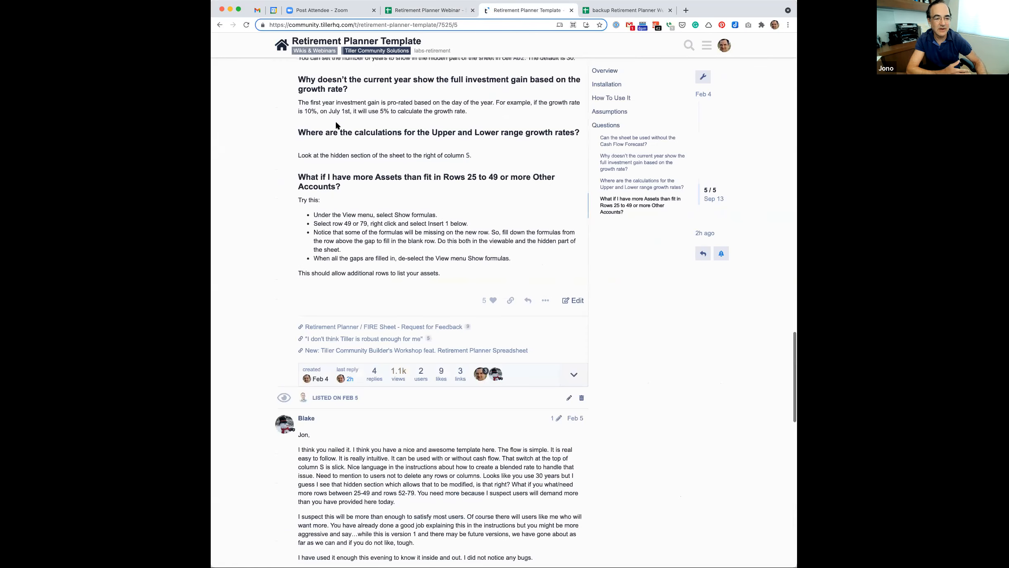
scroll(337, 124, up, 15)
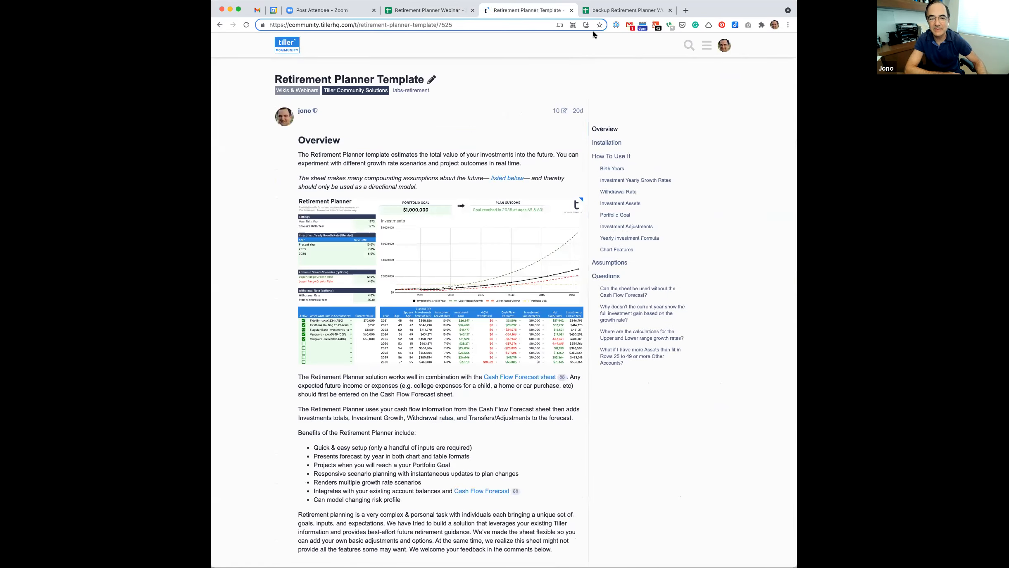
click(427, 11)
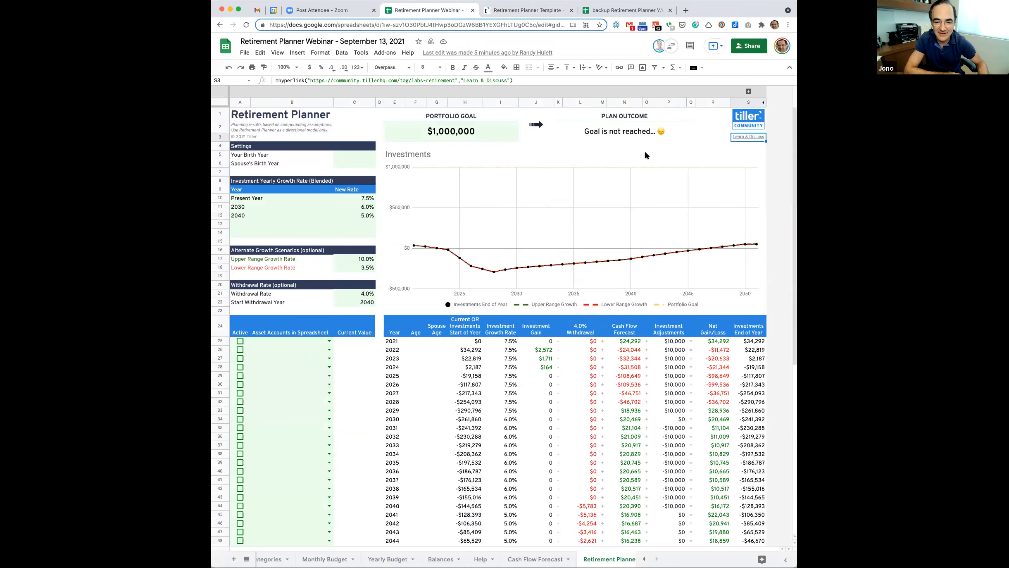
Step: Check the Learn & Discuss link preview and revisit the Cash Flow Forecast sheet before returning to the Retirement Planner sheet
mouse_move(737, 138)
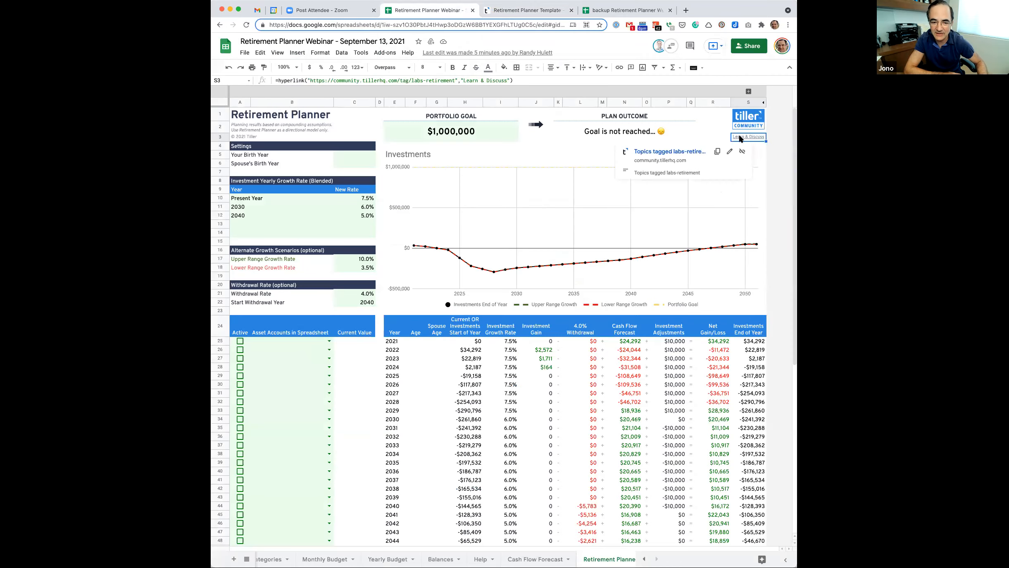
click(565, 153)
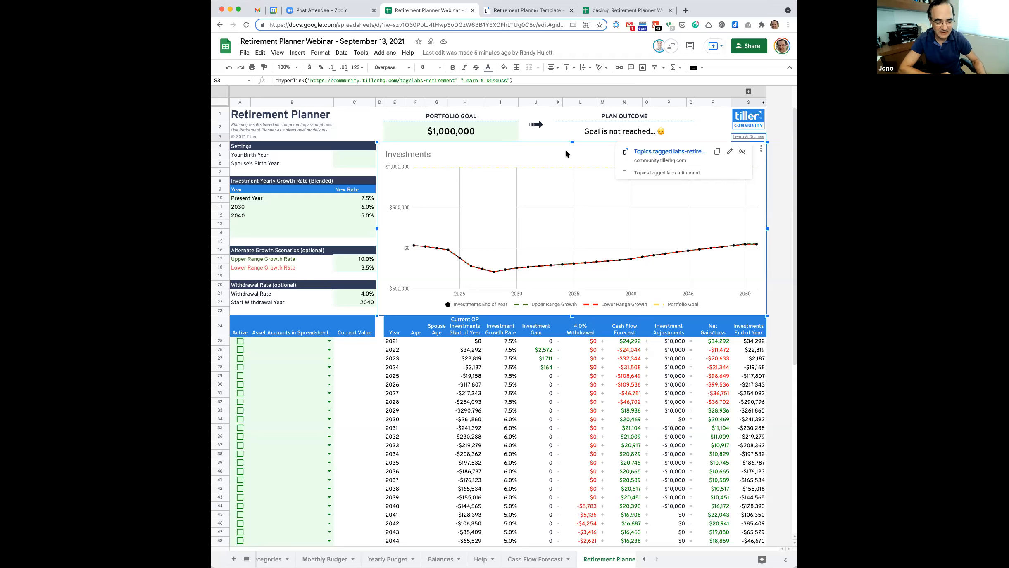
click(538, 558)
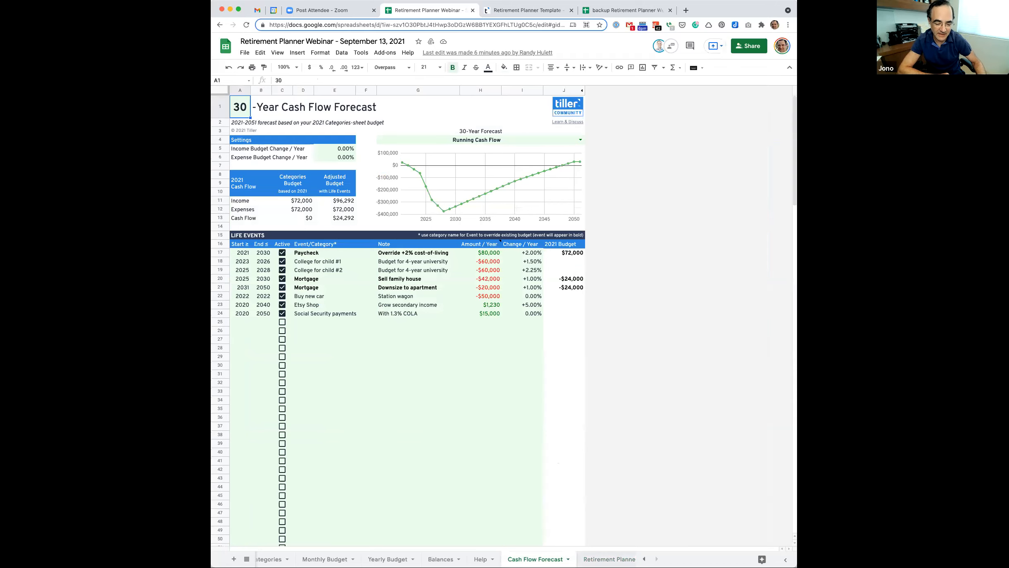
click(609, 558)
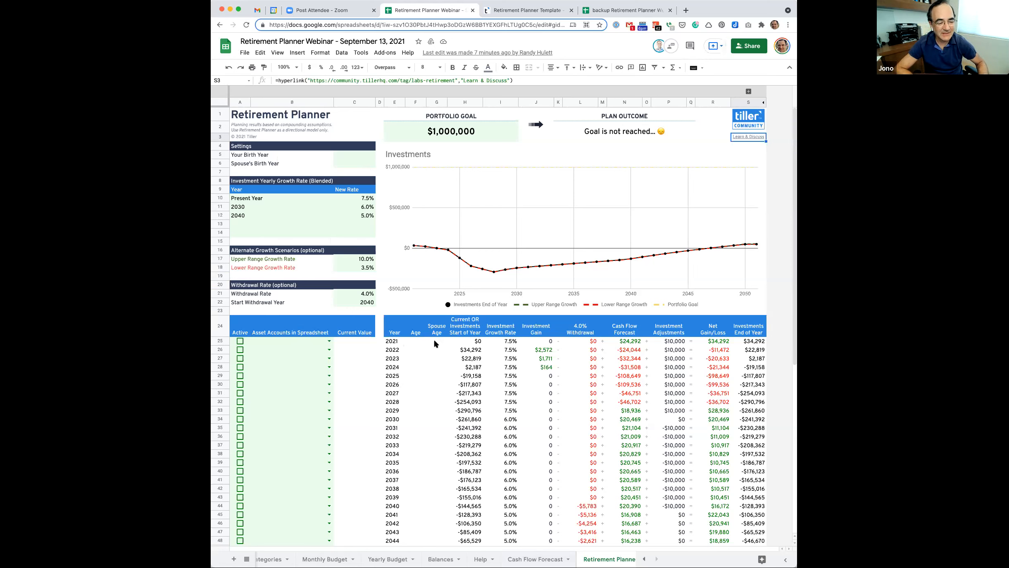
Step: In the Retirement Planner settings, set your birth year to 1980 and the spouse's birth year to 1975
click(351, 156)
text(19)
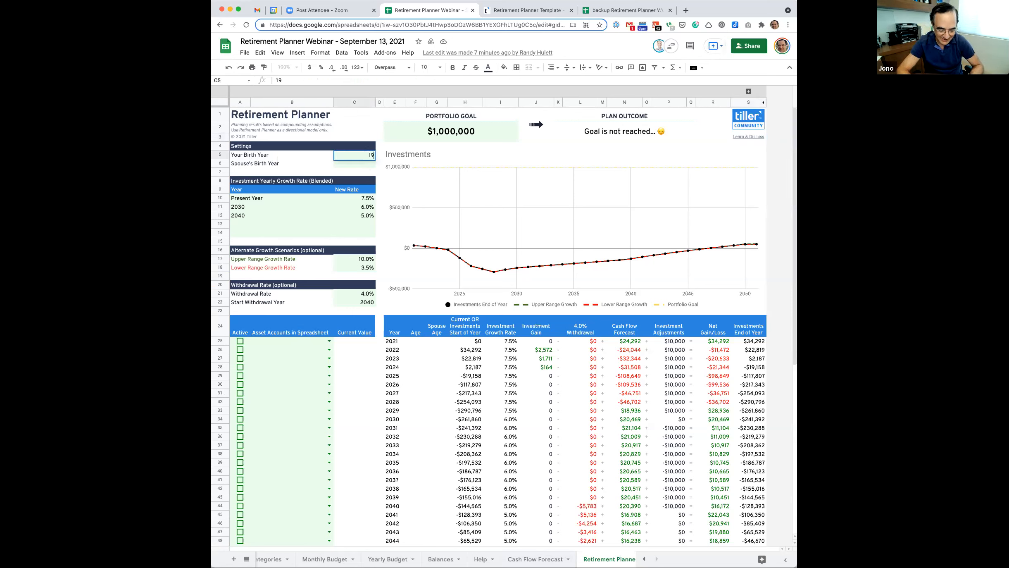
text(80)
key(Return)
text(19)
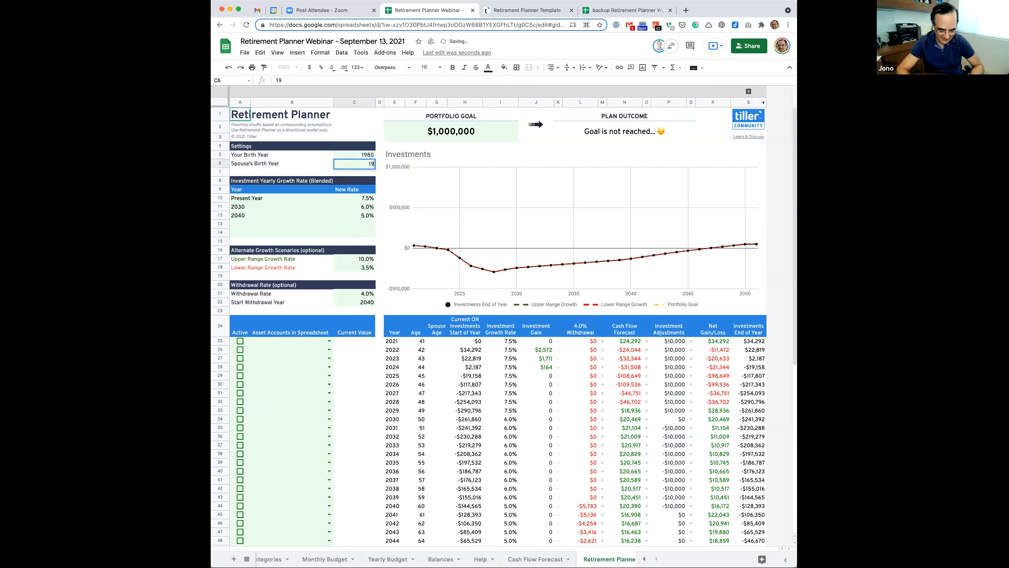
text(75)
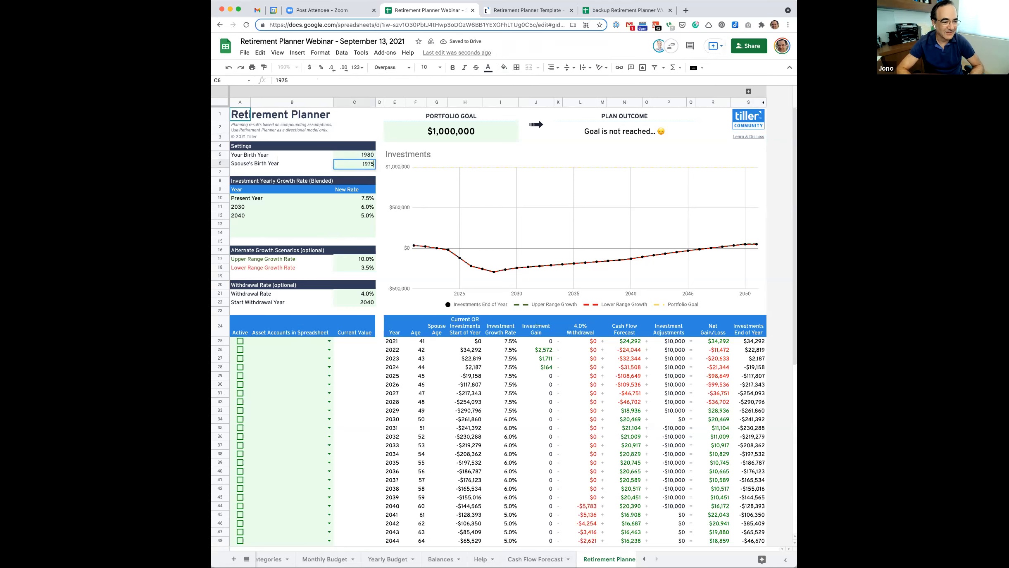
key(Return)
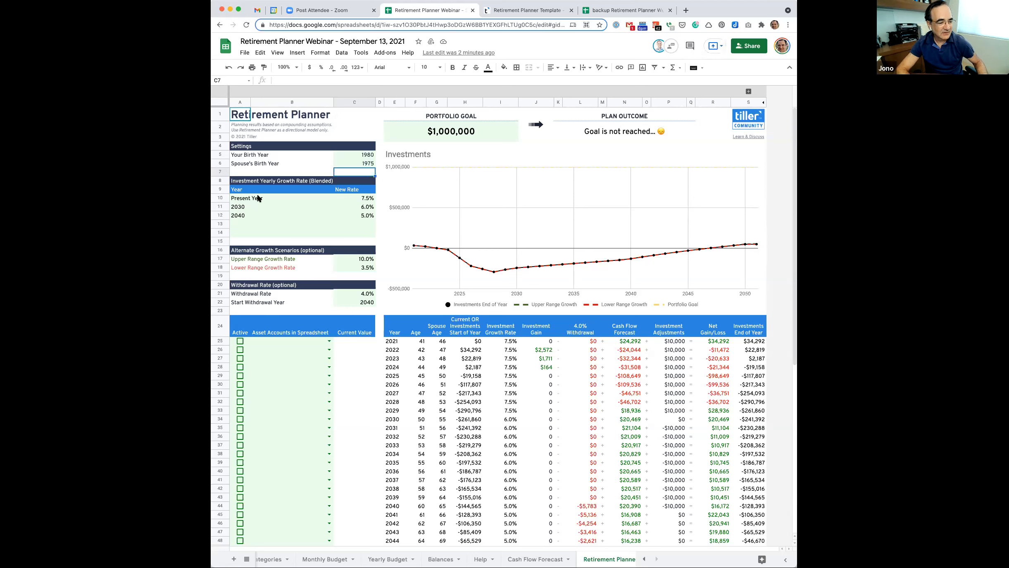
Step: Set the present year's investment growth rate to 8.5% and check the yearly Investment Growth Rate column
click(365, 203)
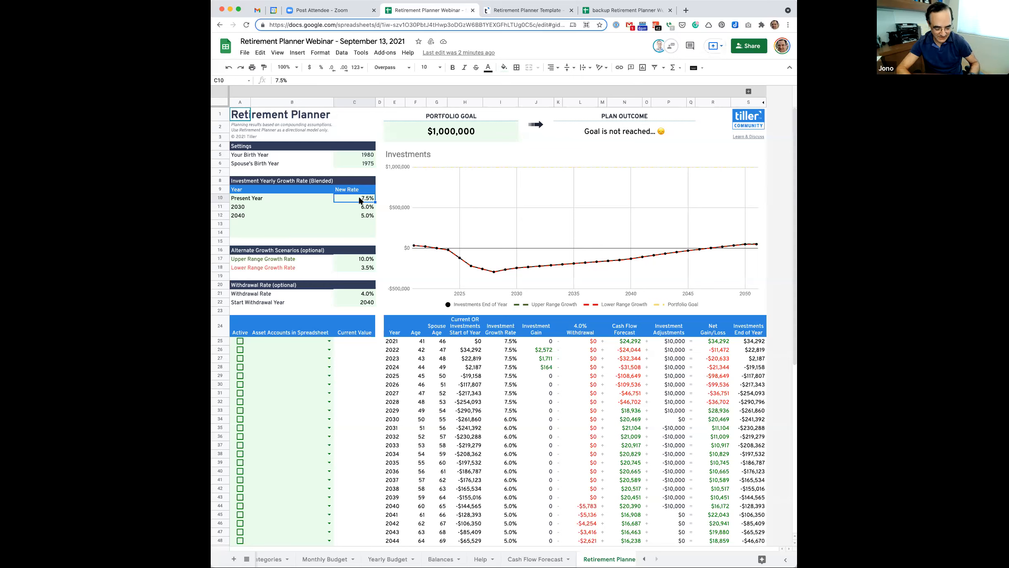
text(8.5)
key(Return)
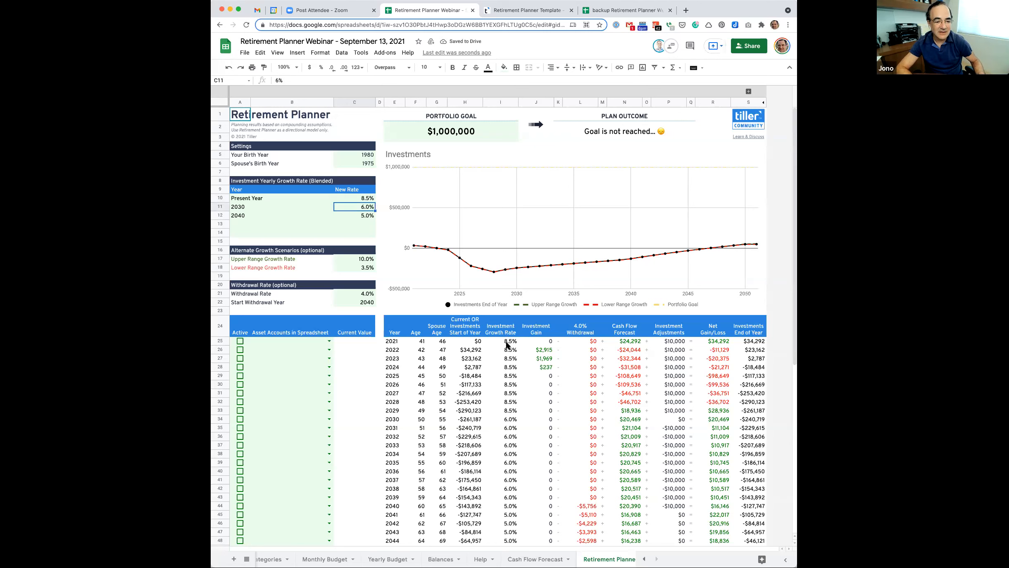
click(506, 385)
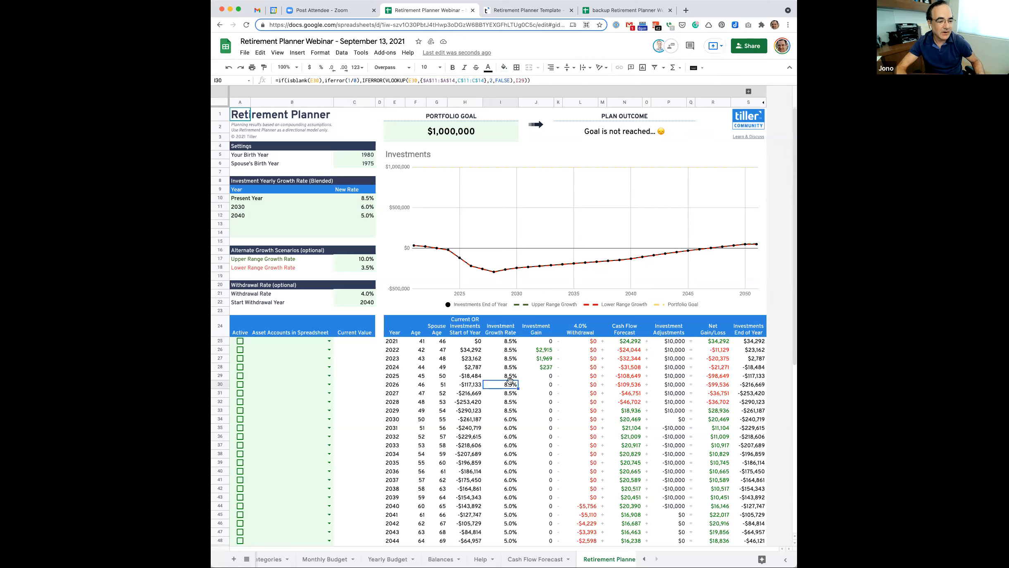
Step: Change the year of the 6.0% investment growth rate entry to 2035
click(239, 208)
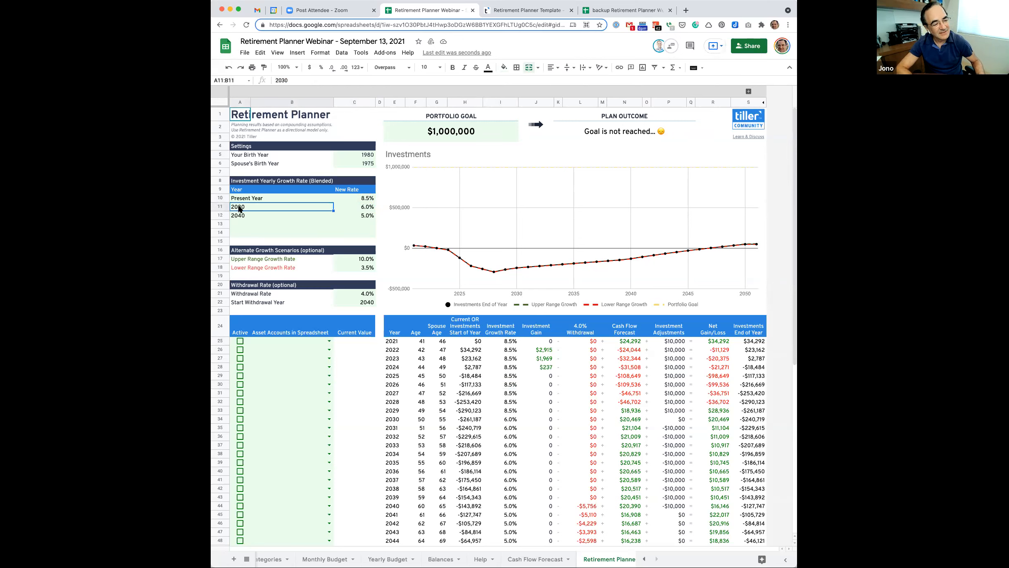
double_click(238, 207)
key(BackSpace)
text(5)
key(Return)
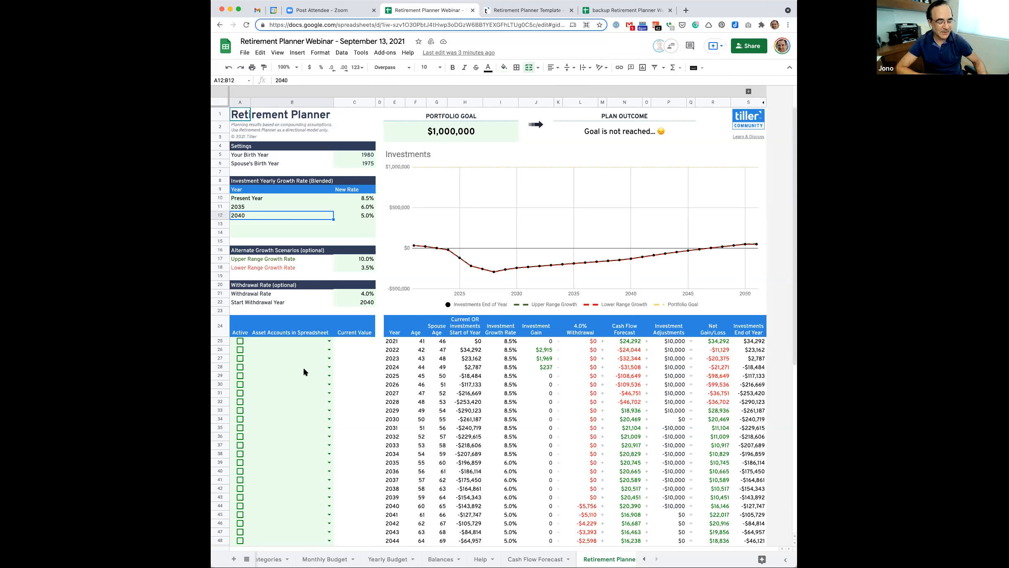
Step: Unhide the Accounts sheet, view the accounts on the Balances sheet, and return to the Retirement Planner sheet
scroll(304, 373, down, 2)
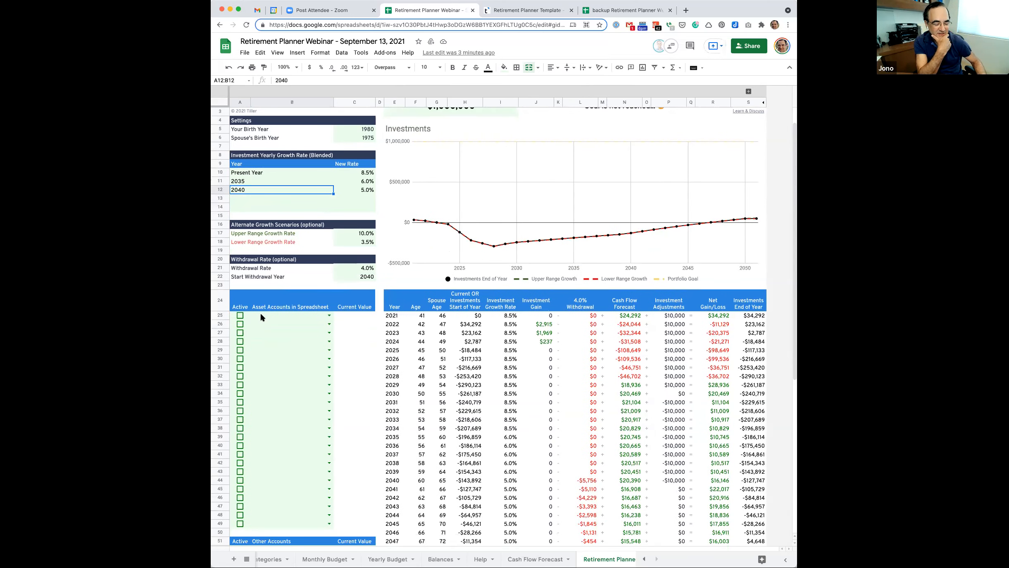
scroll(430, 558, left, 5)
scroll(434, 558, right, 5)
scroll(434, 559, left, 5)
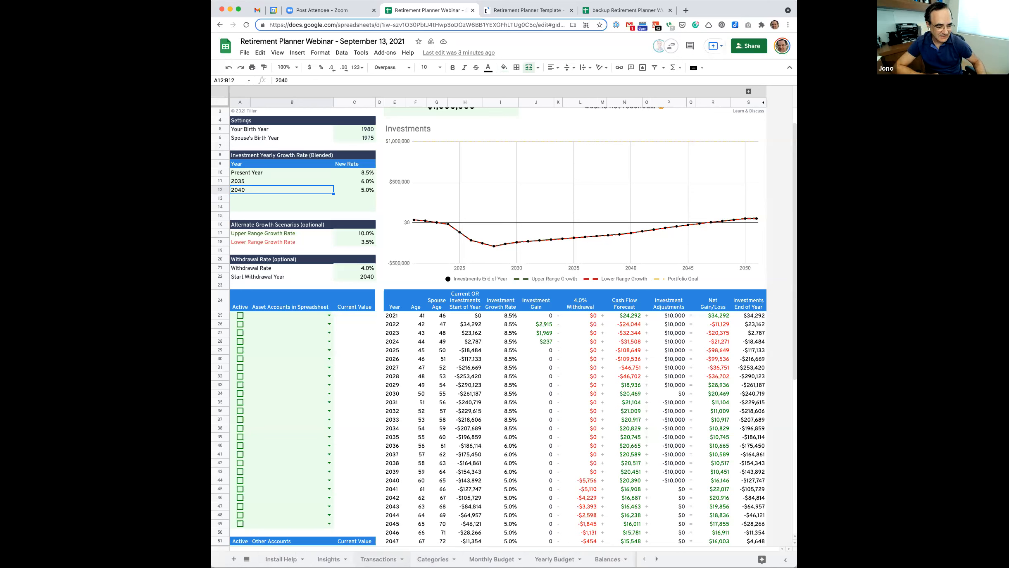
click(247, 559)
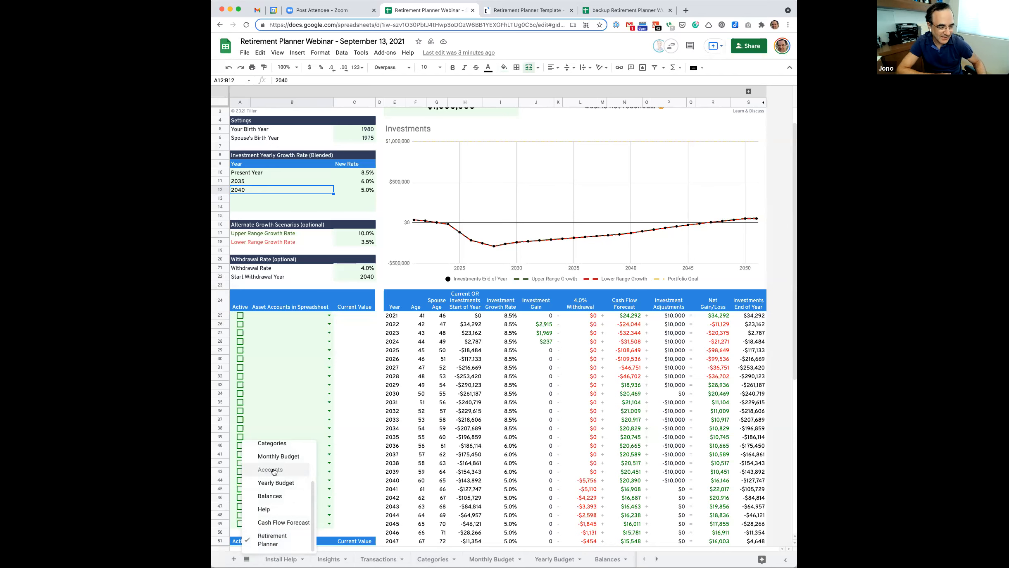
click(271, 470)
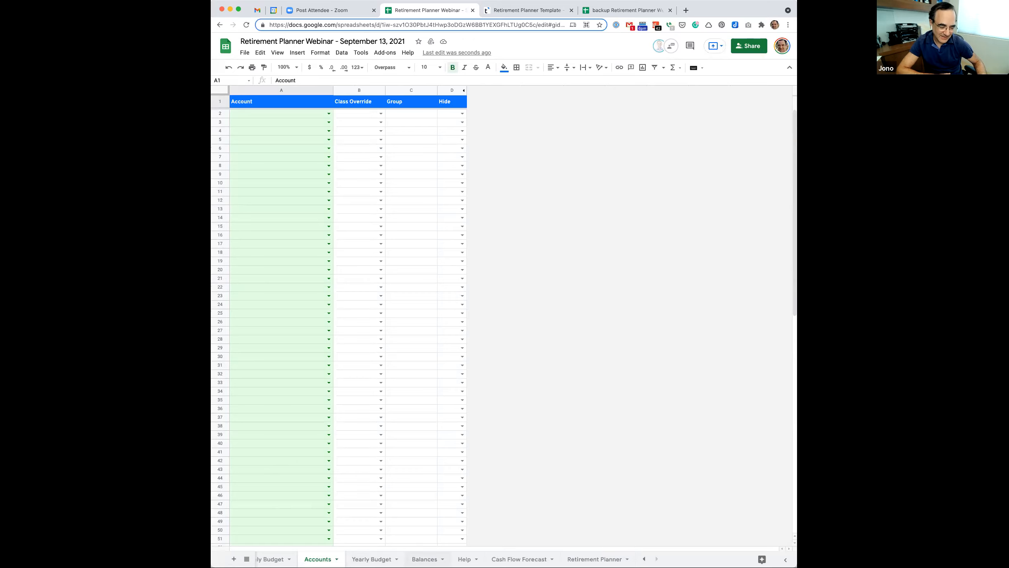
click(425, 559)
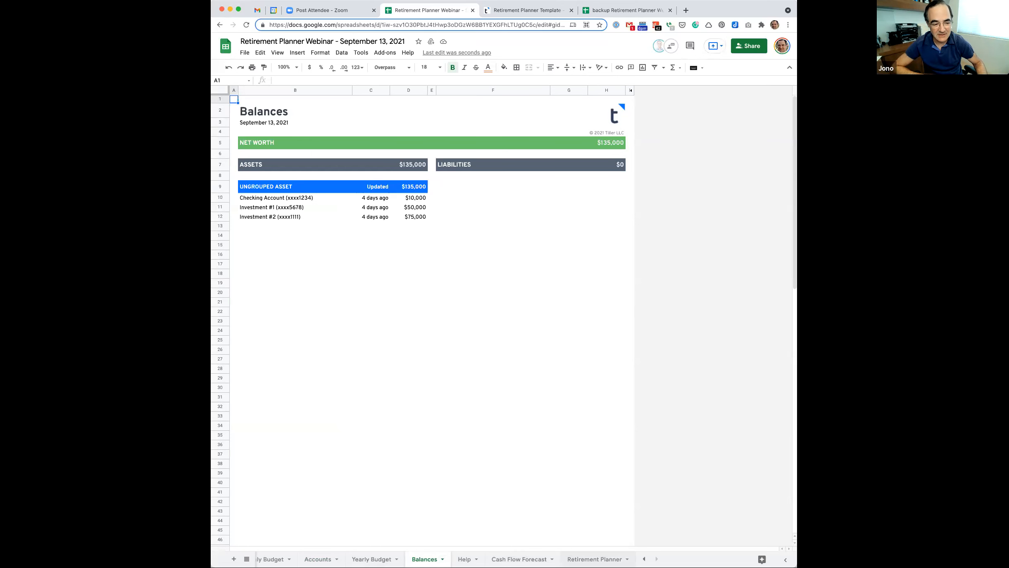
click(594, 558)
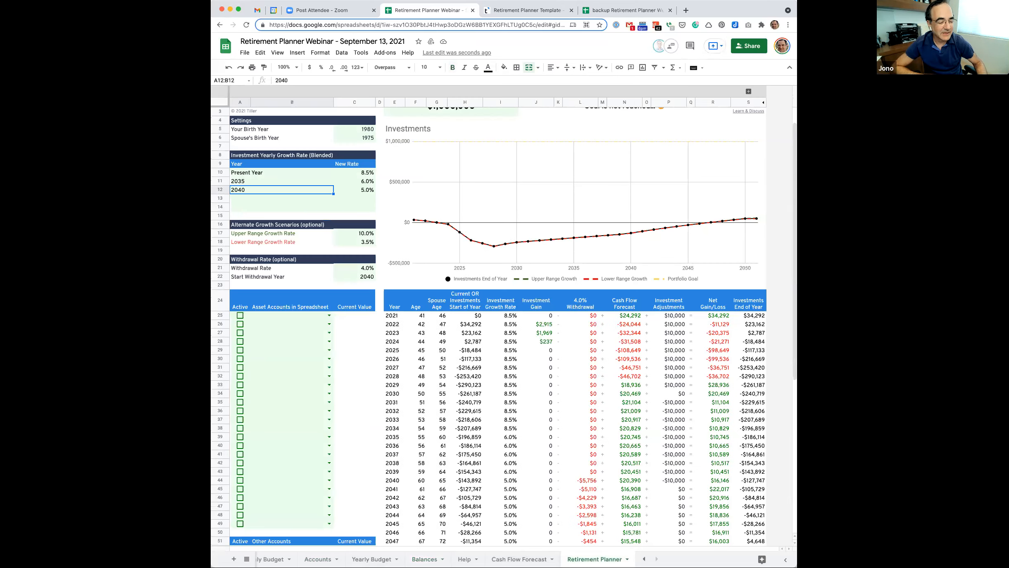
Step: List Investment #1, Investment #2 and the Checking Account as asset accounts, and mark both investments as active
click(329, 315)
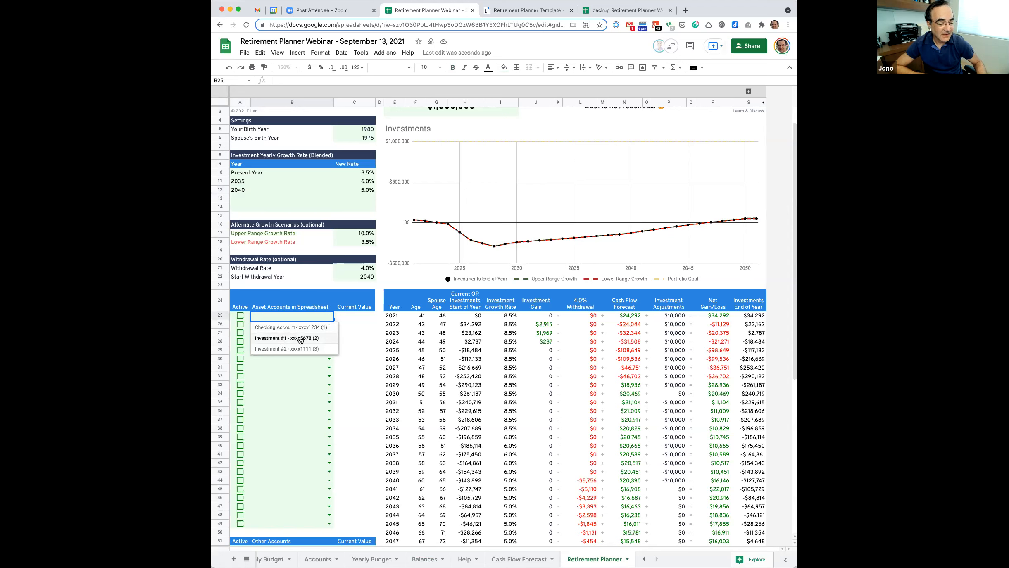
click(301, 339)
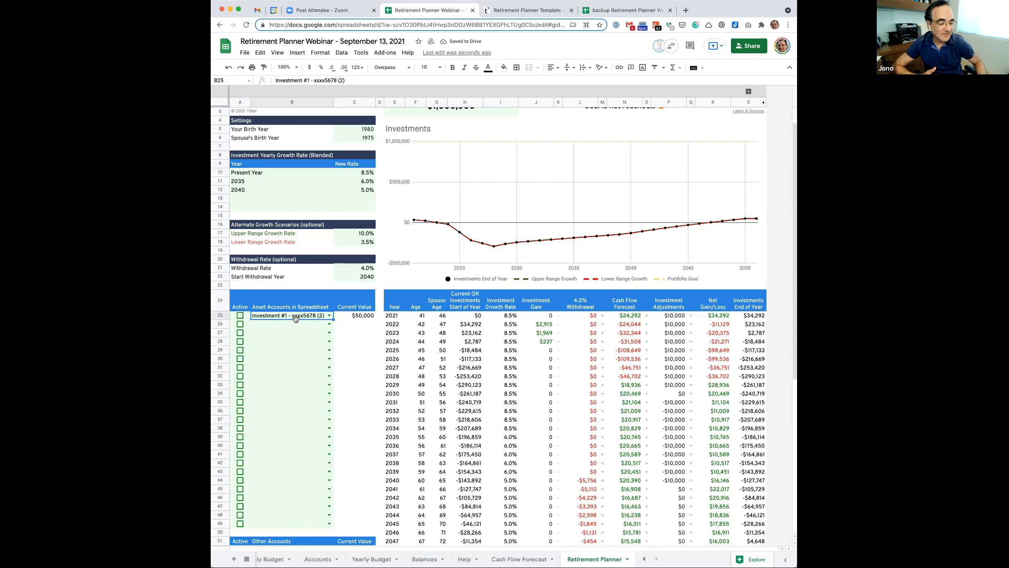
click(329, 327)
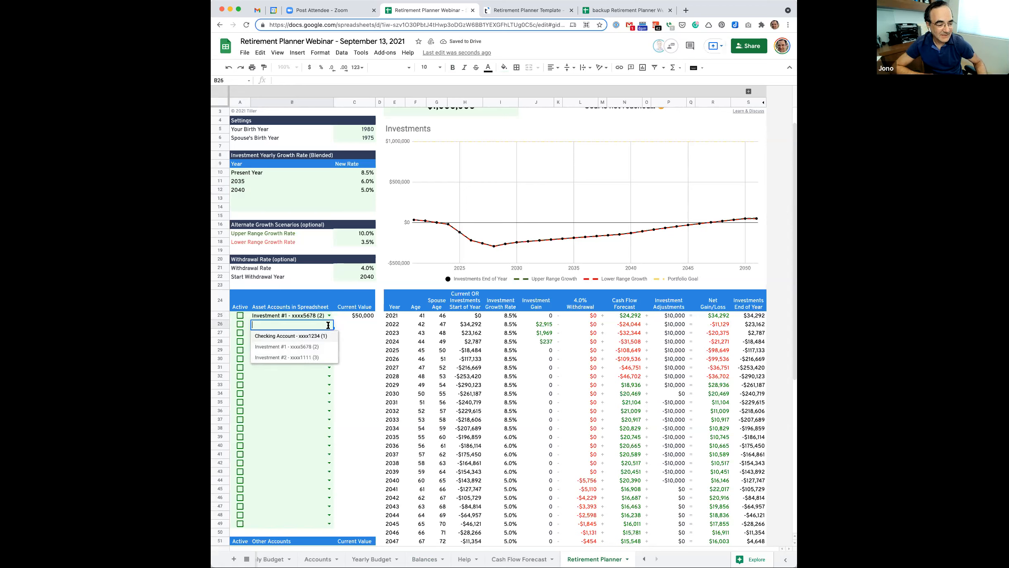
click(275, 357)
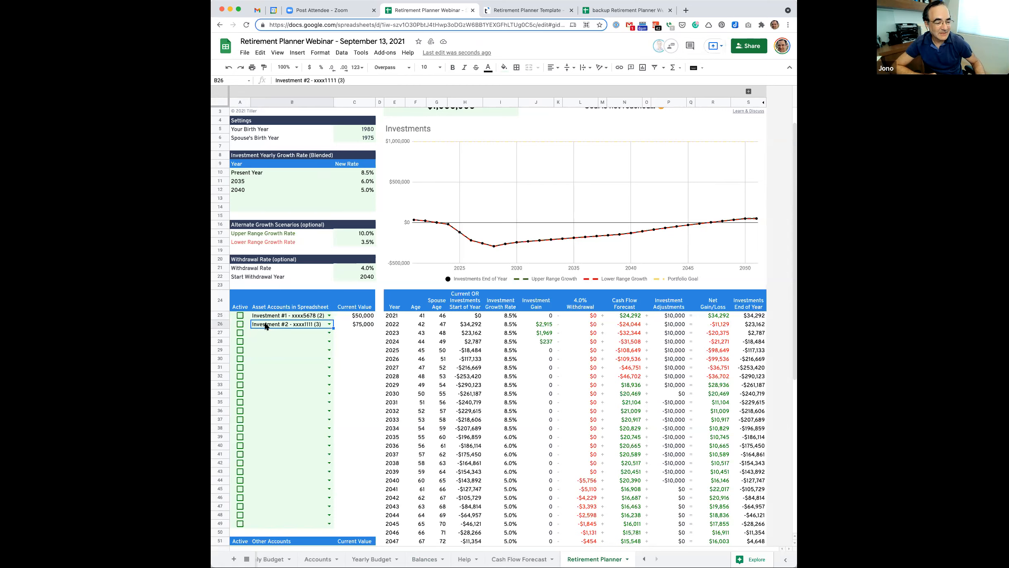
click(329, 333)
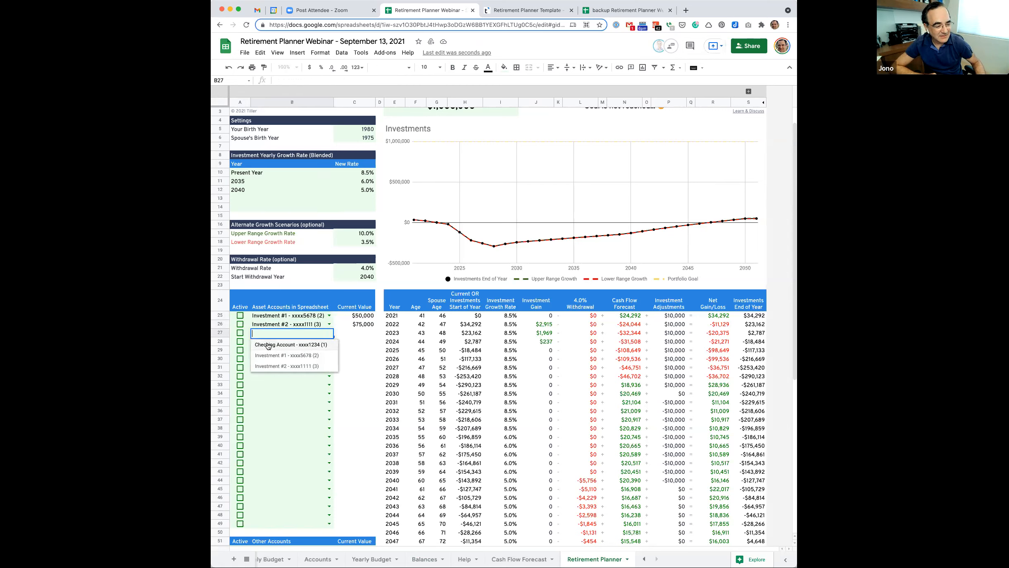
click(267, 345)
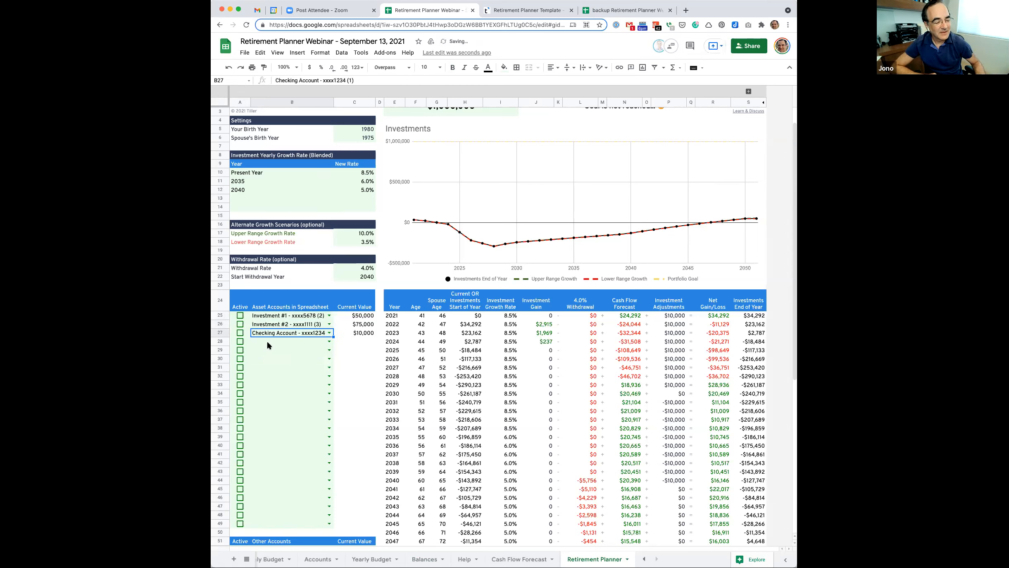
click(241, 316)
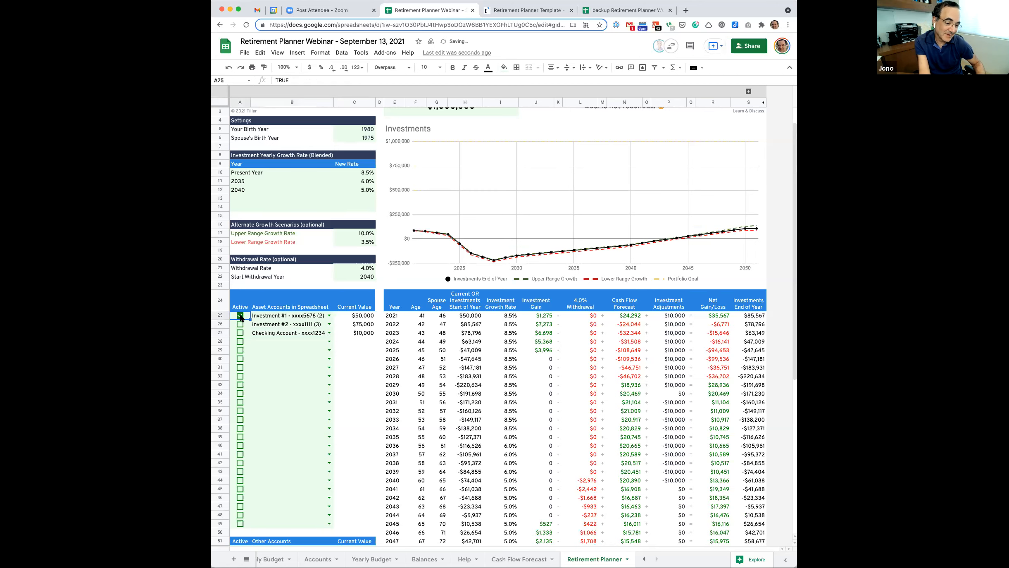
click(240, 325)
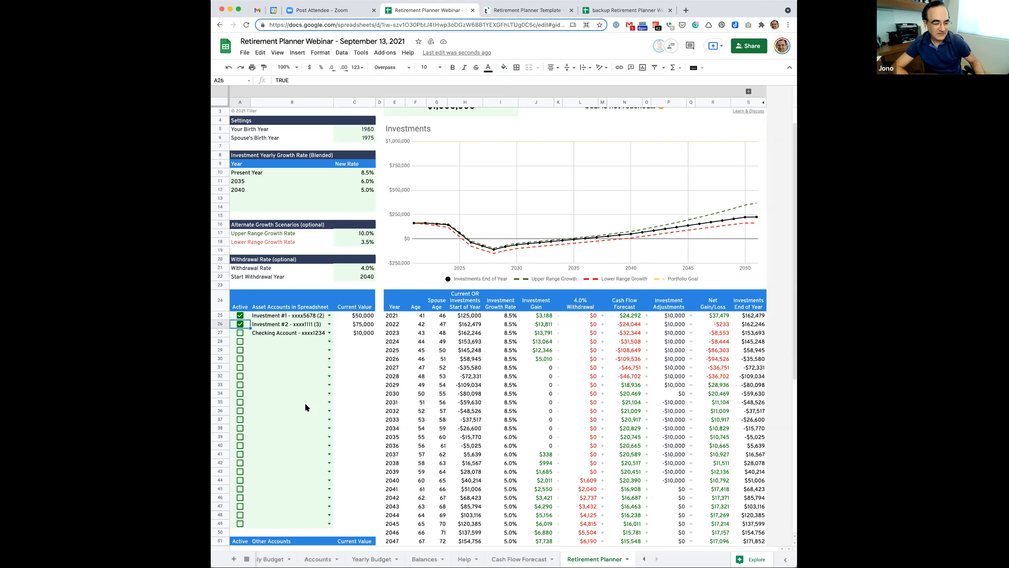
Step: Add Investment 3 with a current value of 100000 under Other Accounts and mark it as active
scroll(305, 405, down, 5)
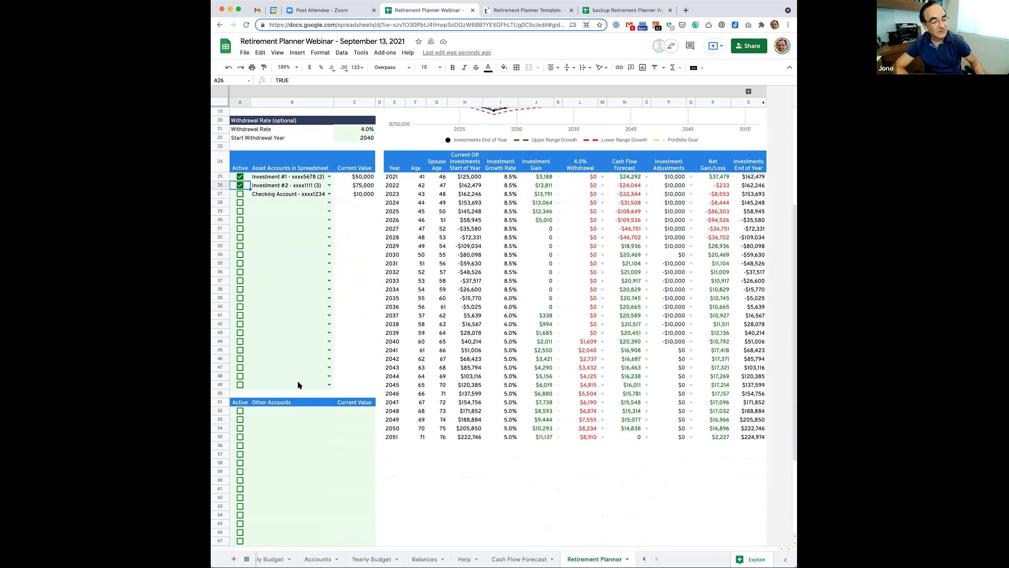
scroll(262, 305, down, 4)
click(263, 312)
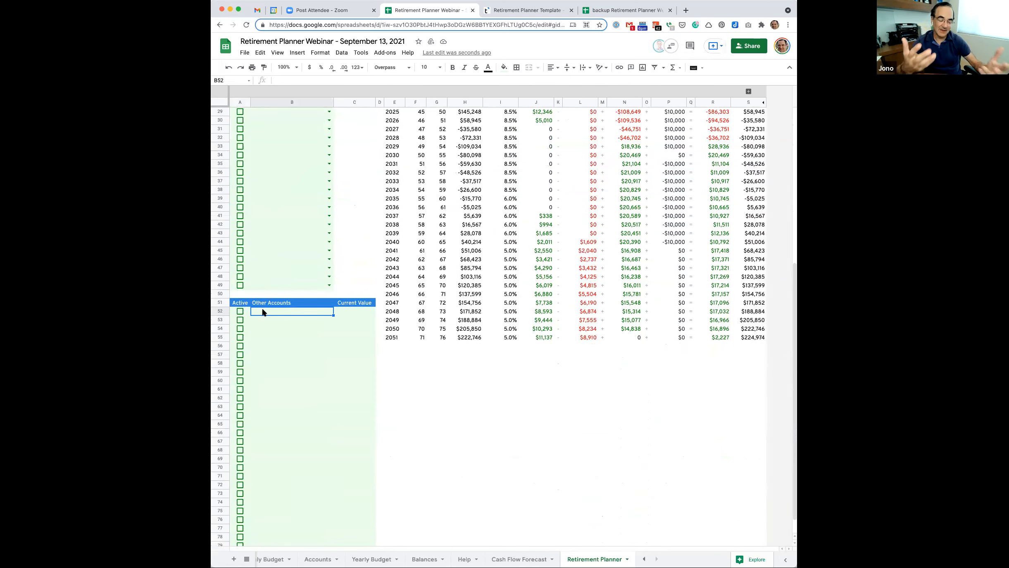
text(Investment 3)
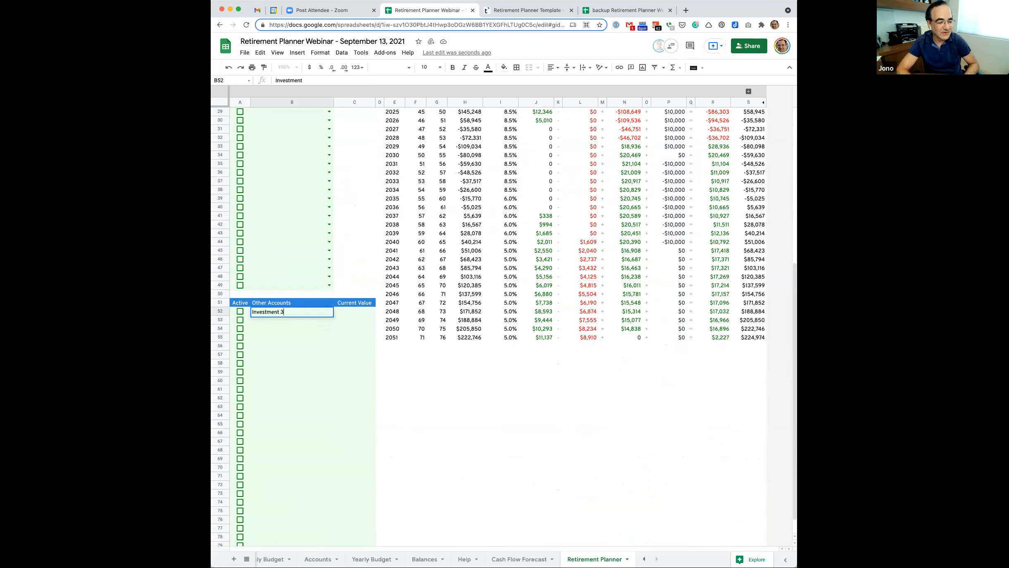
key(Tab)
text(100000)
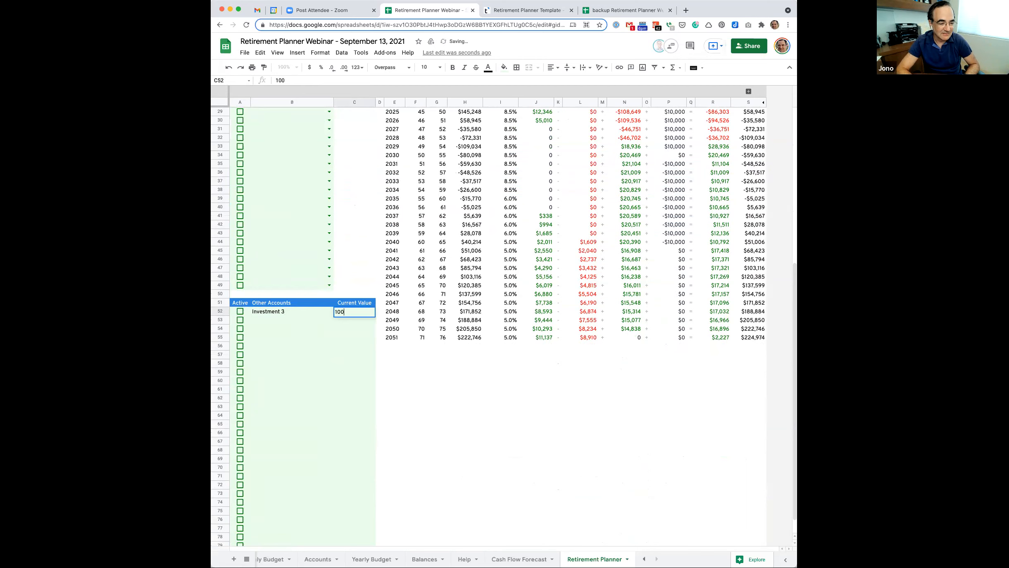
key(Return)
click(241, 312)
Step: Review the Investments chart and the yearly projection table alongside the active asset and other accounts
scroll(524, 339, up, 3)
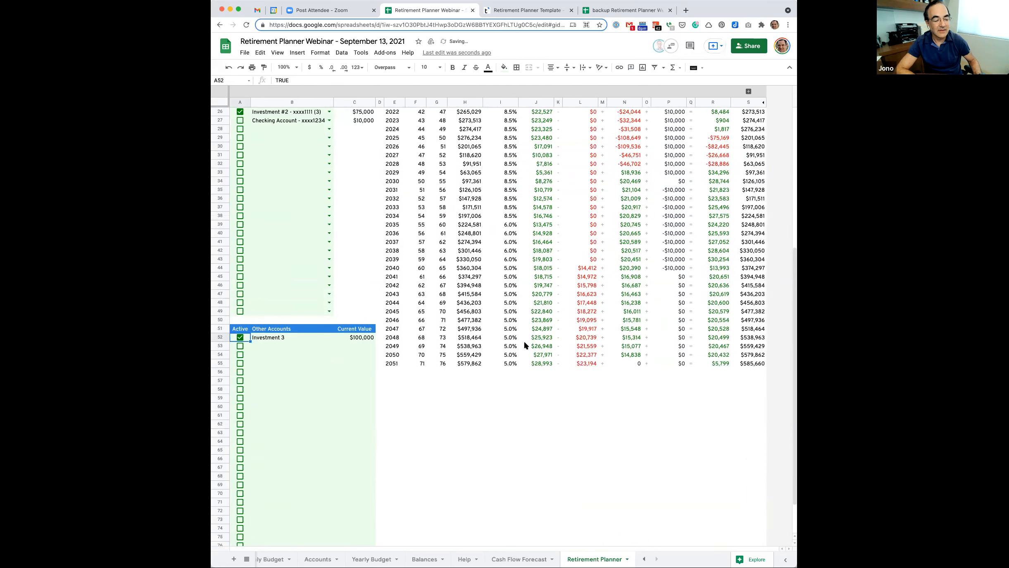
scroll(523, 339, up, 5)
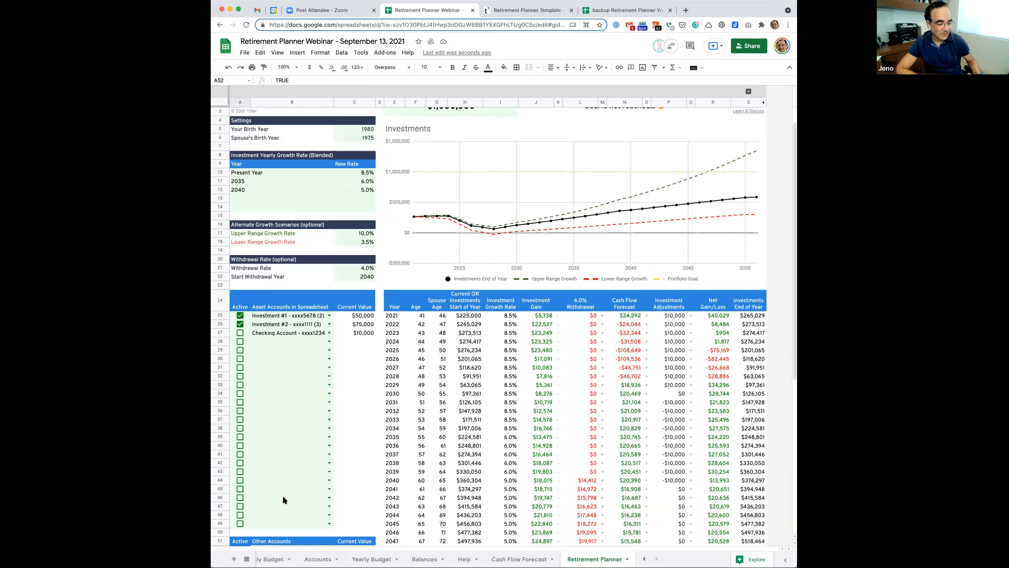
scroll(283, 498, down, 5)
scroll(283, 500, down, 1)
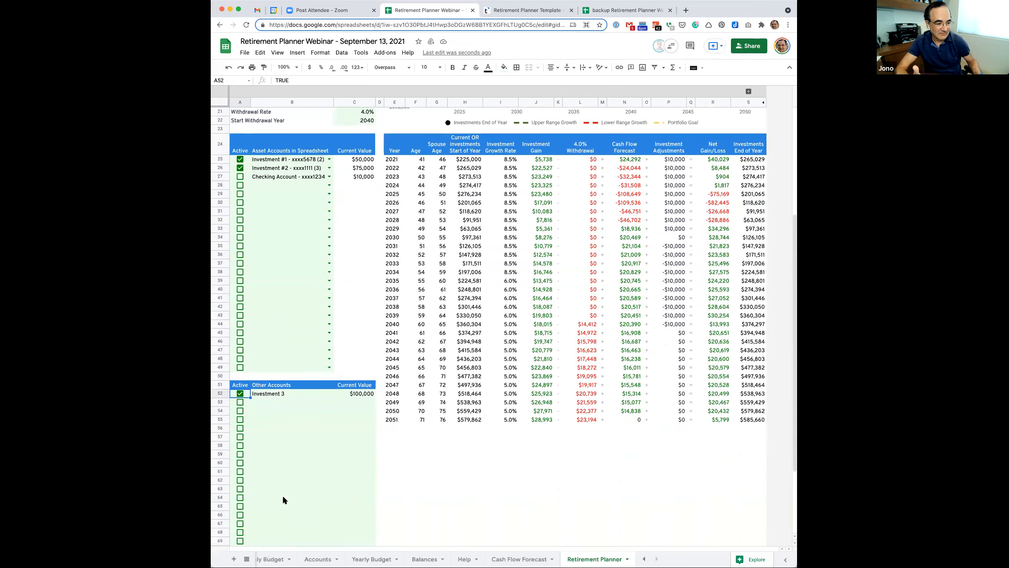
scroll(283, 500, up, 5)
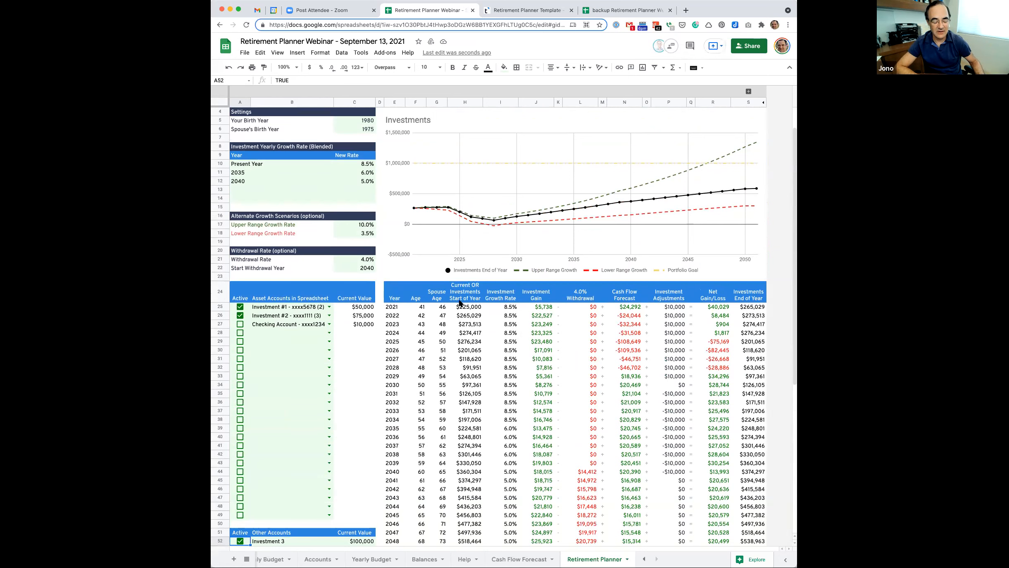
scroll(460, 303, up, 1)
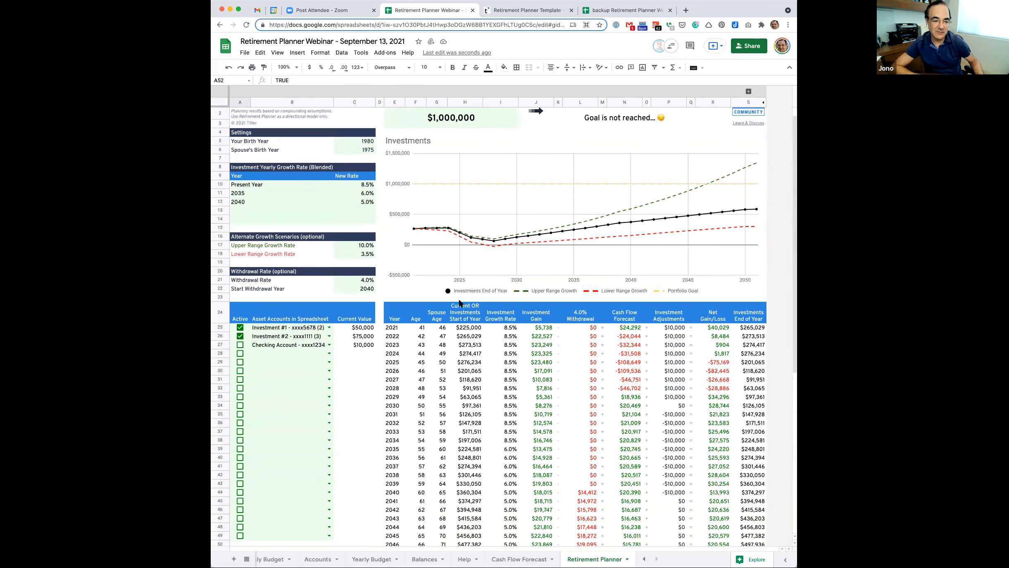
scroll(451, 140, up, 1)
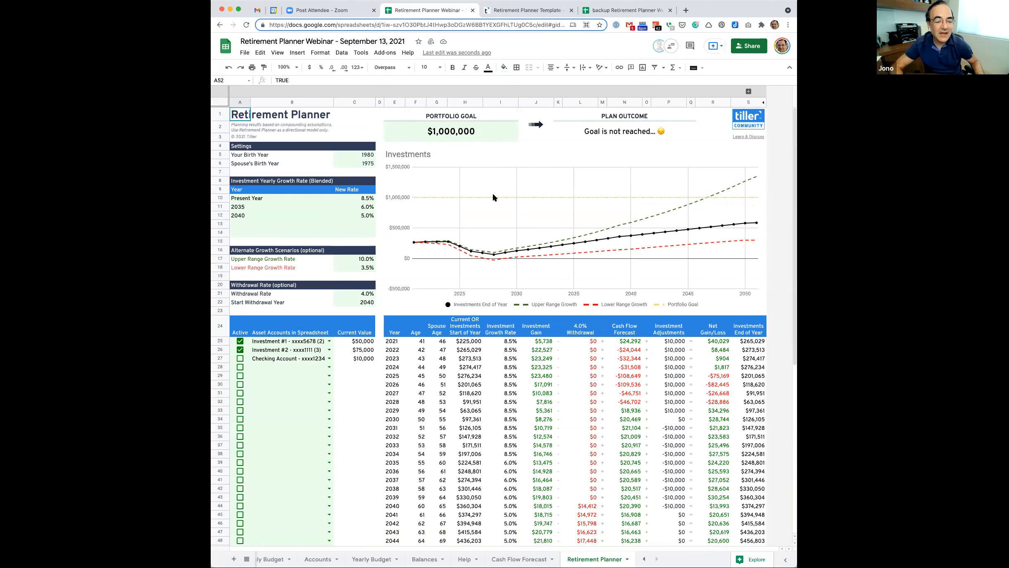
Step: Set the portfolio goal to $1,500,000
click(444, 134)
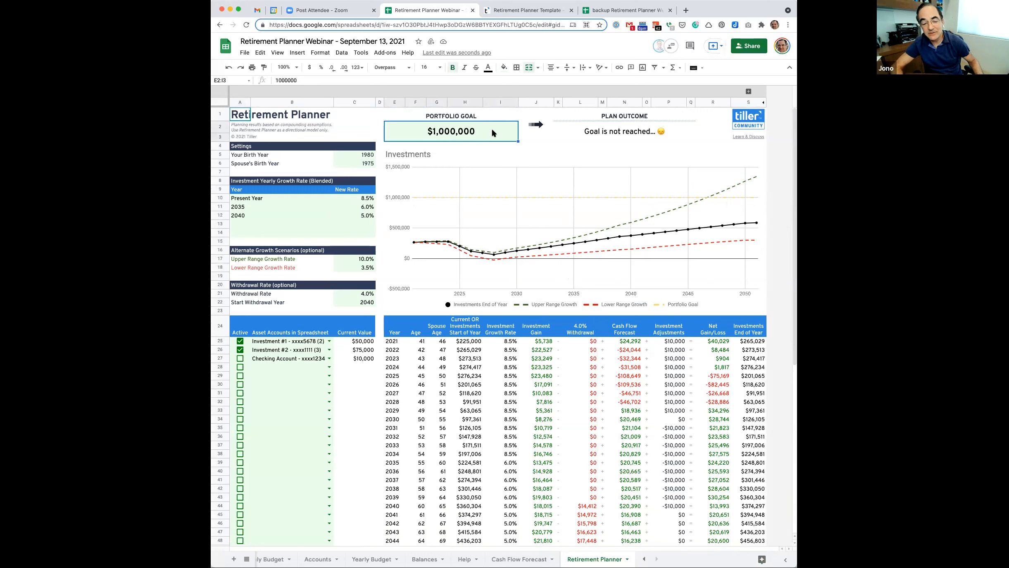
double_click(441, 131)
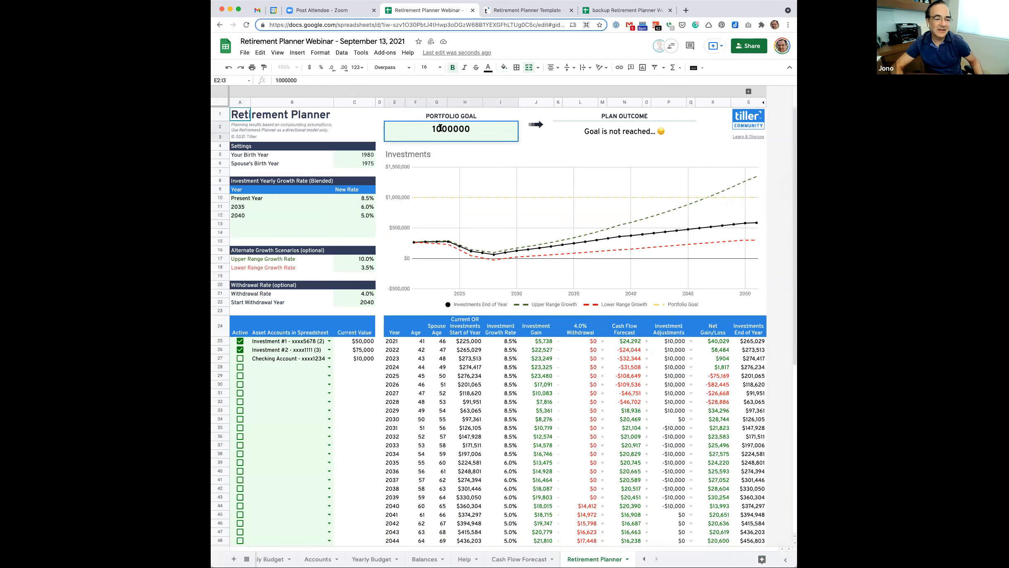
key(Delete)
text(5)
key(Return)
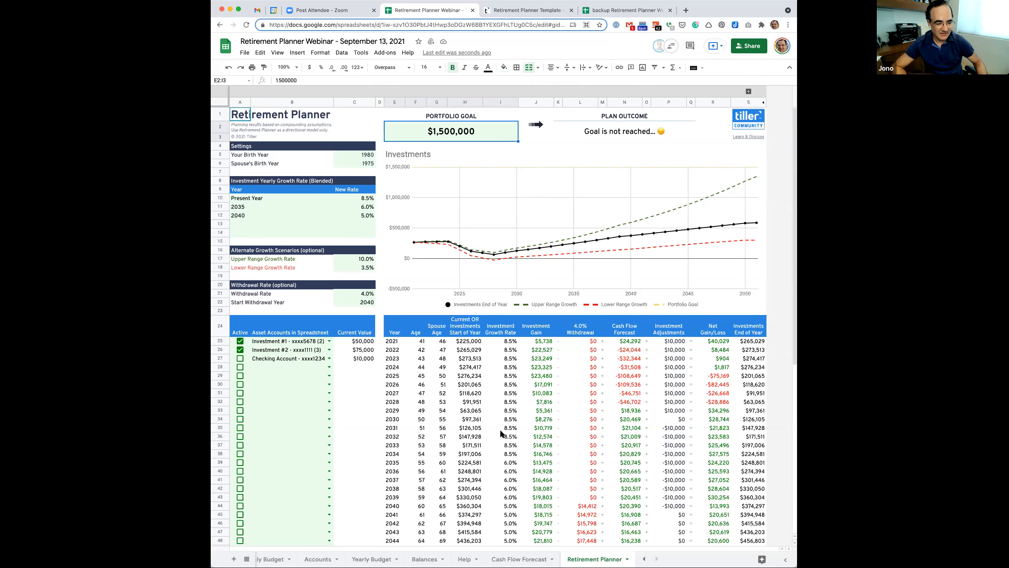
Step: Examine the first projection rows across the year, ages, start-of-year investments, growth rate and investment gain columns
scroll(502, 434, down, 2)
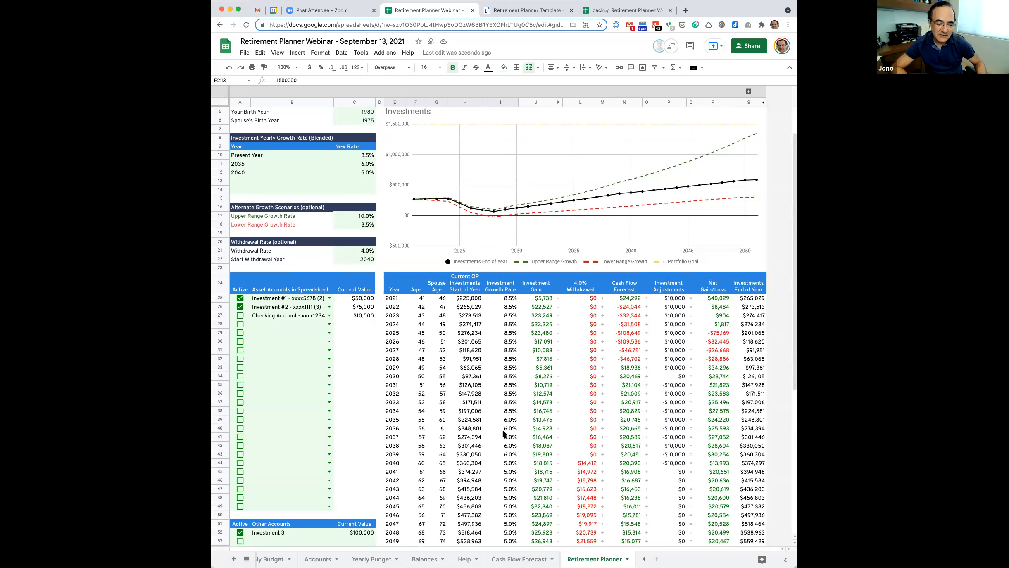
click(392, 298)
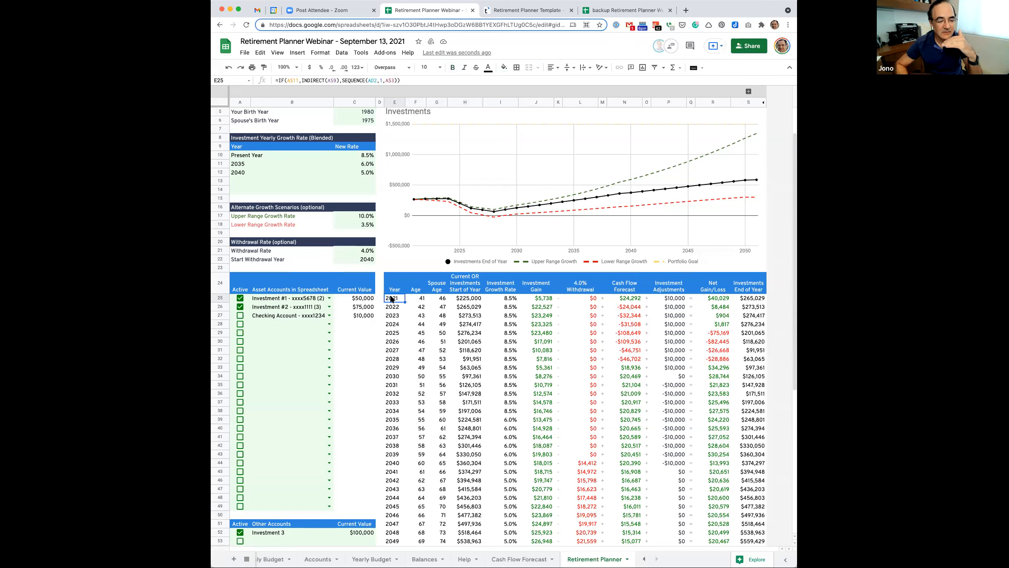
key(Right)
key(Right)
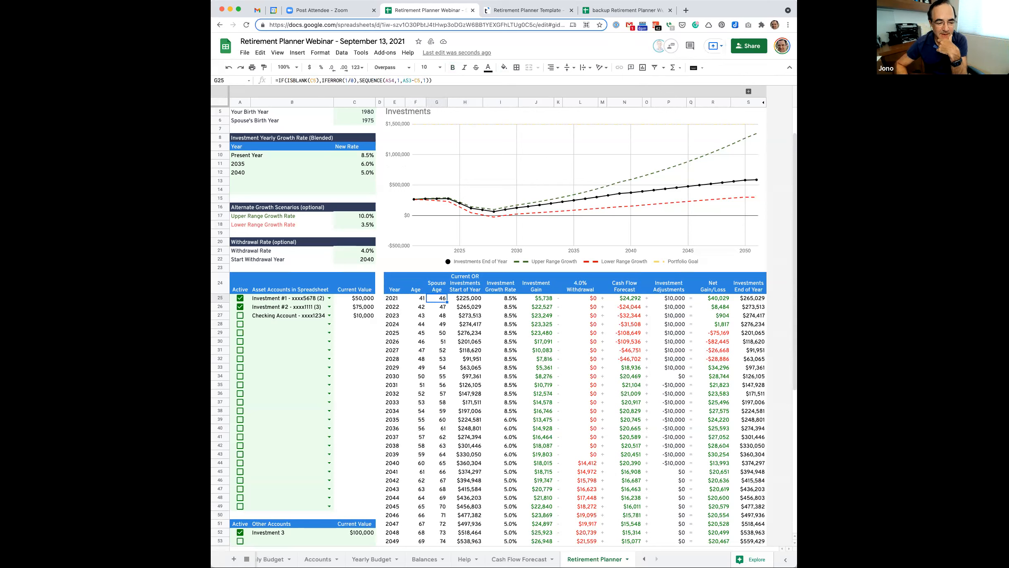
key(Right)
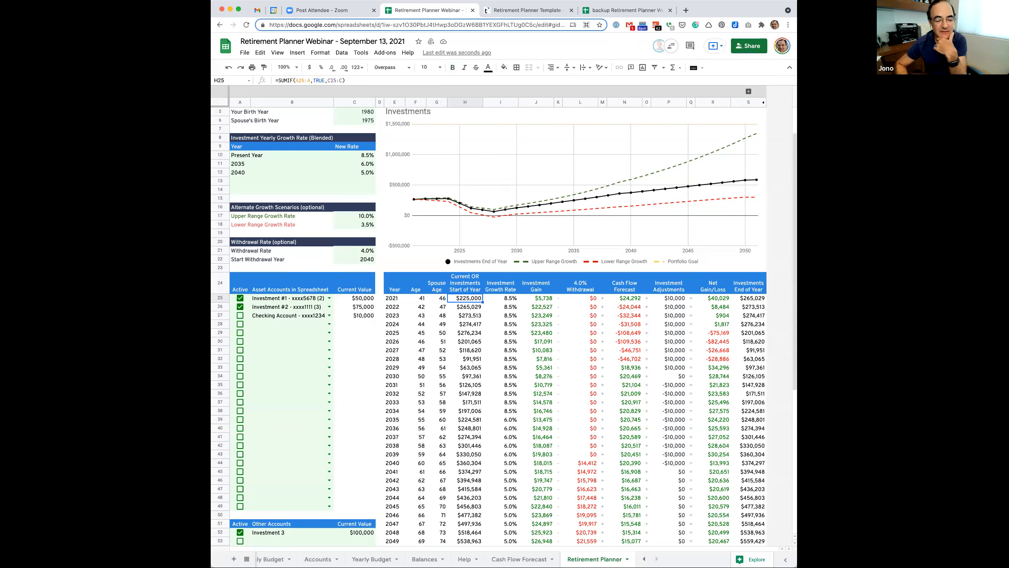
click(501, 298)
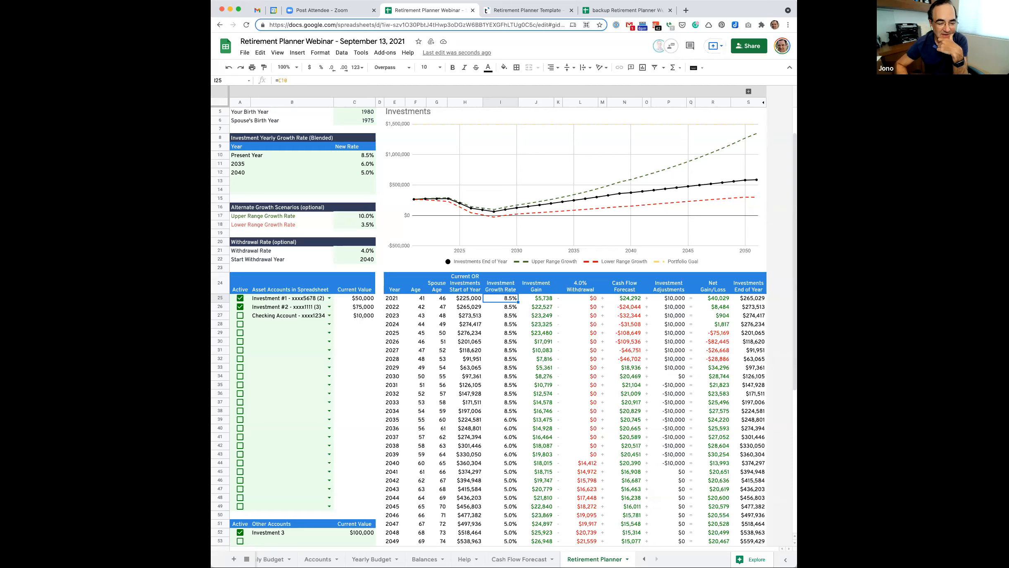
click(536, 298)
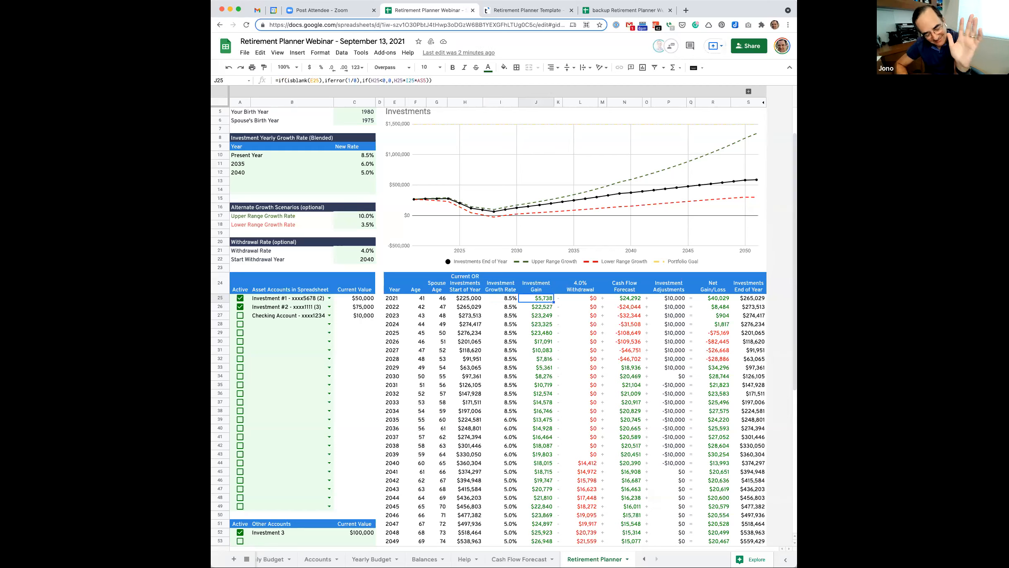
click(536, 307)
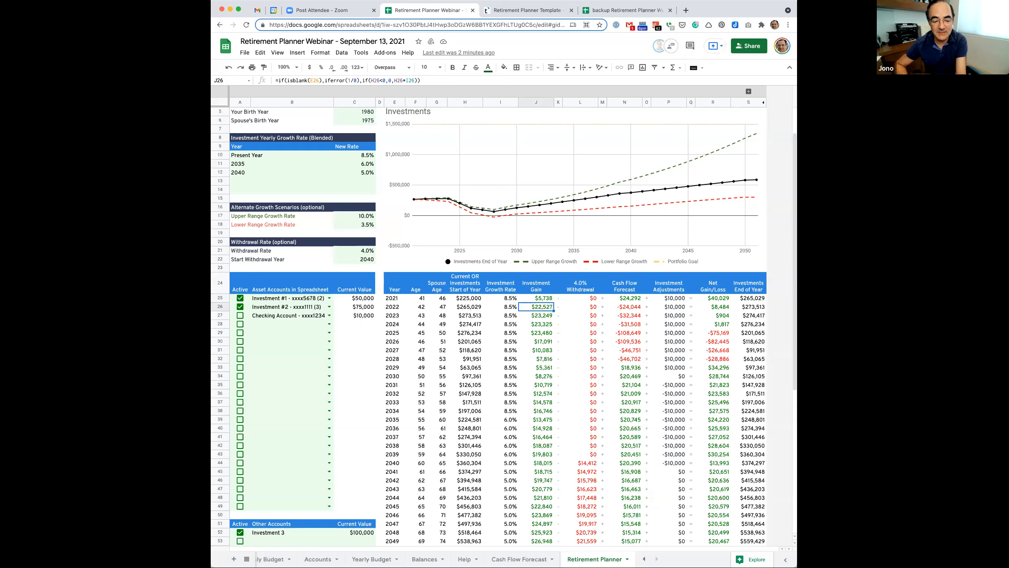
Step: Examine the withdrawal column's header and yearly formulas in the projection table
key(Right)
key(Right)
key(Up)
key(Up)
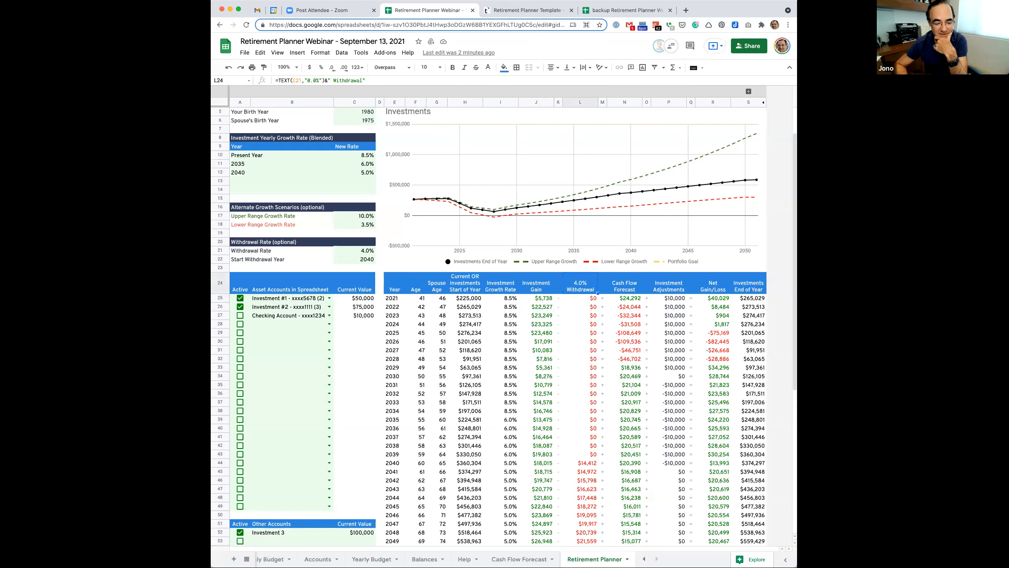
key(Down)
key(Down)
key(Down)
key(Down)
key(Down)
key(Down)
key(Down)
key(Down)
key(Down)
key(Down)
key(Down)
key(Down)
key(Down)
key(Down)
key(Down)
key(Down)
key(Down)
key(Down)
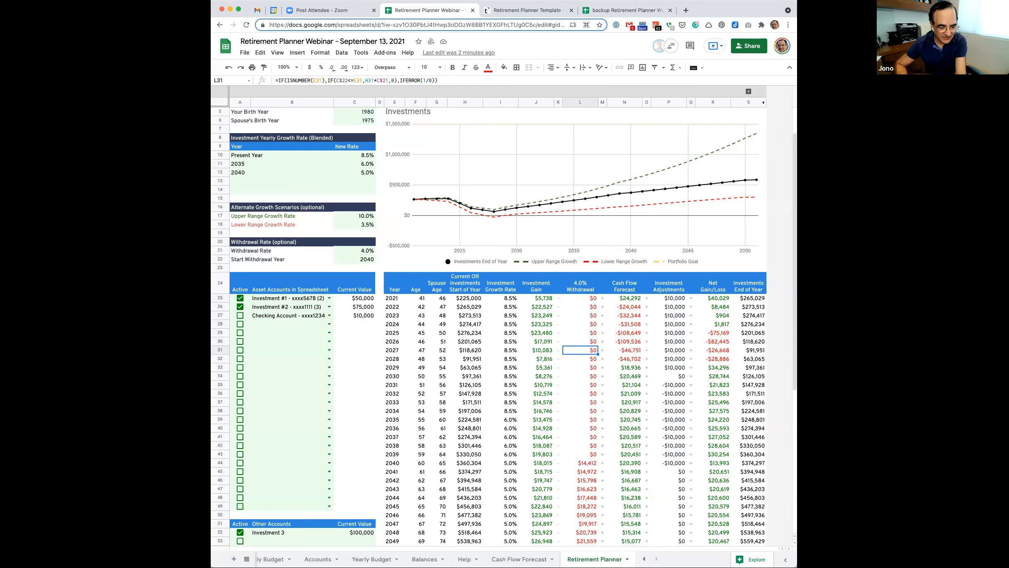
key(Down)
key(Down)
key(Down)
key(Up)
key(Up)
key(Up)
key(Up)
key(Up)
key(Up)
key(Up)
key(Up)
key(Up)
key(Up)
key(Up)
key(Up)
key(Up)
key(Up)
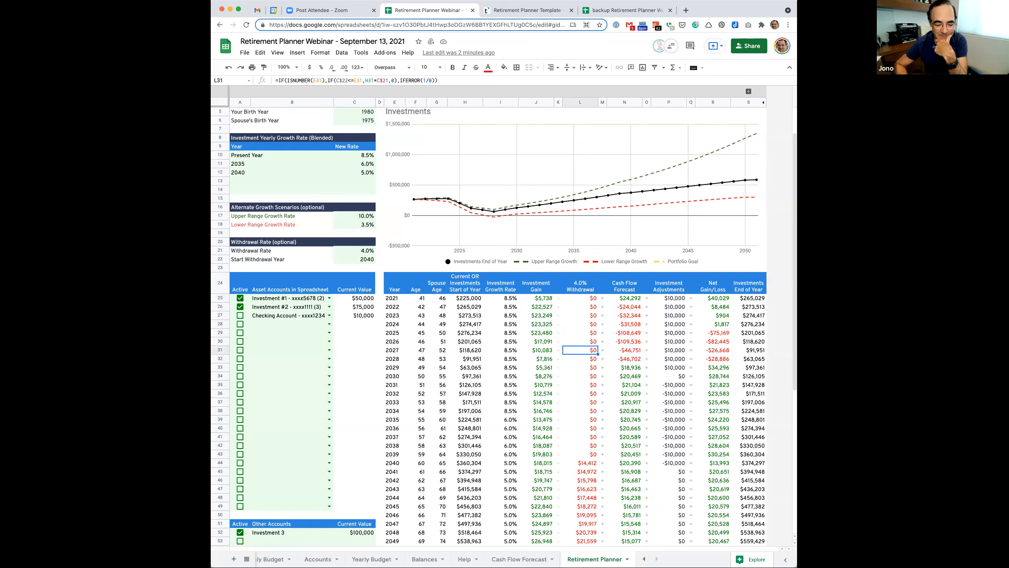
key(Up)
key(Up)
key(Up)
key(Up)
key(Up)
key(Up)
key(Up)
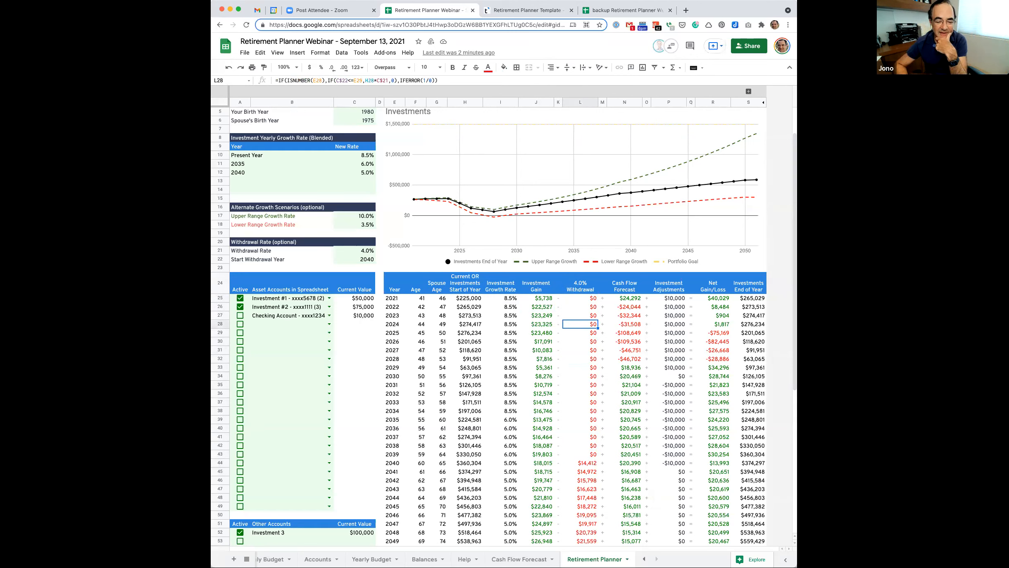
Step: Inspect the 2021 cash flow forecast and investment adjustment formulas in the projection table
key(Down)
key(Right)
key(Right)
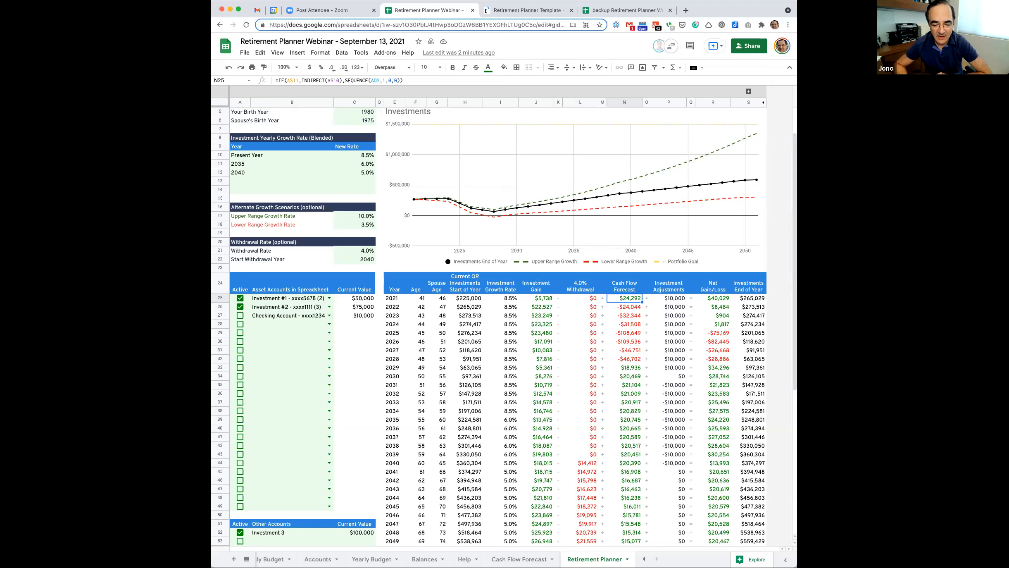
key(Right)
key(Right)
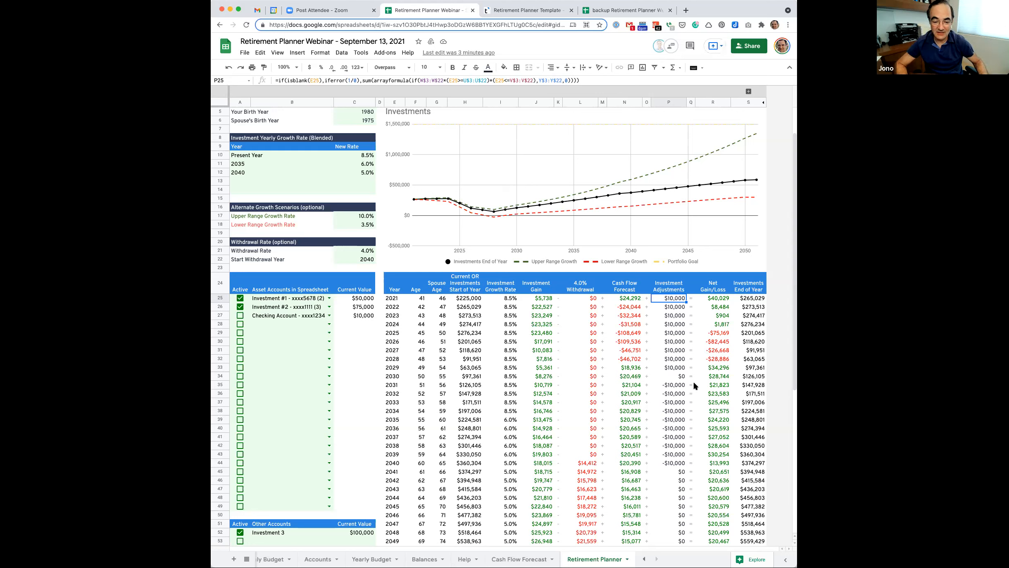
Step: Expand the hidden grouped columns and view the Investment Adjustments table's start, end, active and amount entries
click(748, 91)
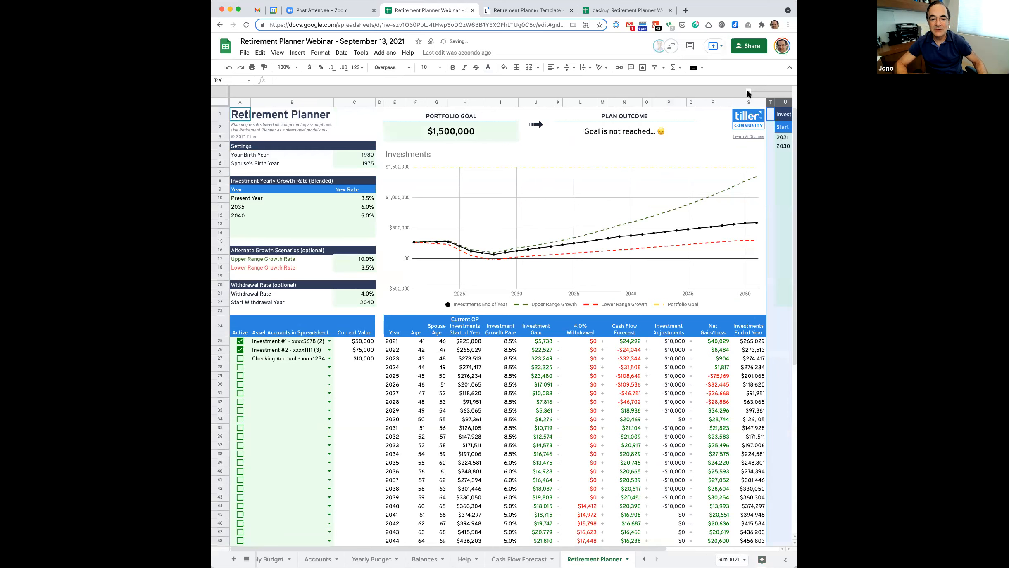
scroll(758, 132, right, 5)
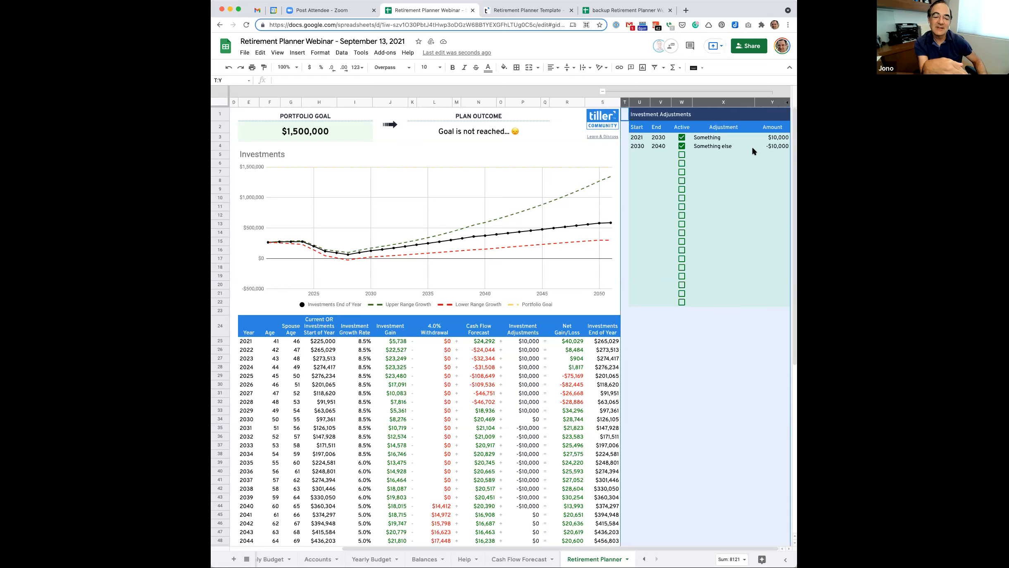
scroll(541, 377, left, 5)
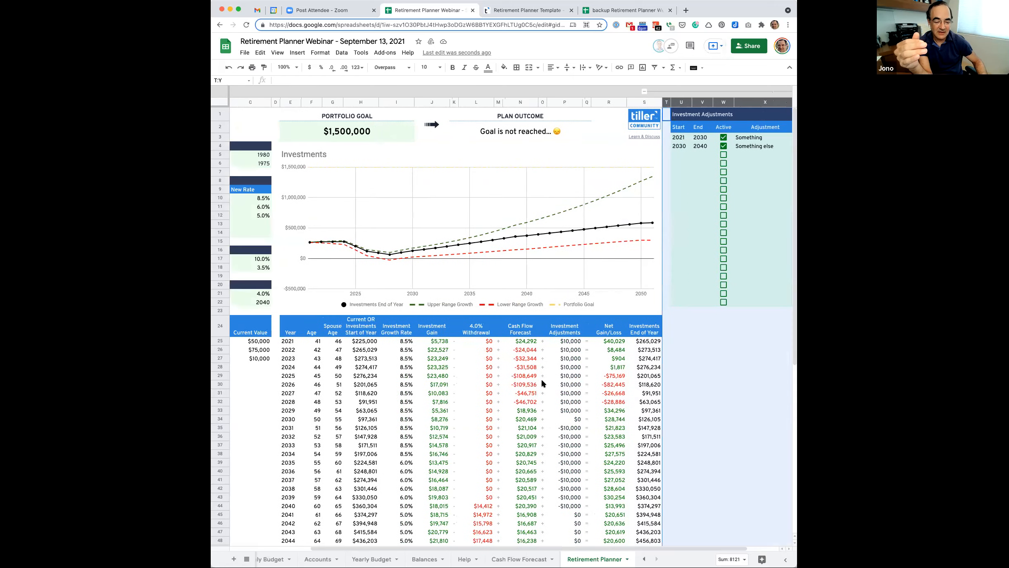
Step: Inspect the 2021 end-of-year investments formula and review the projection through its final year
scroll(541, 378, down, 3)
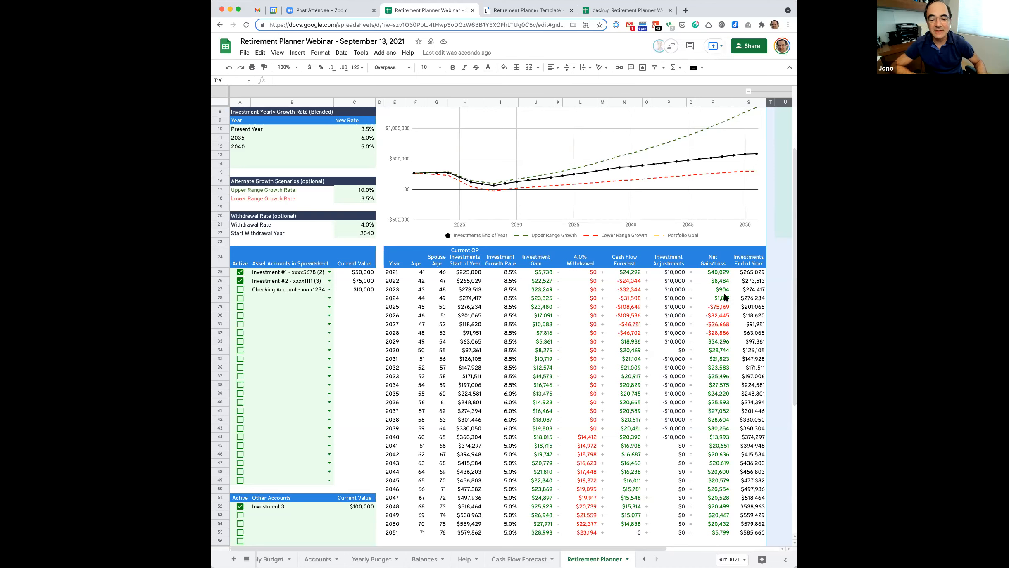
click(749, 271)
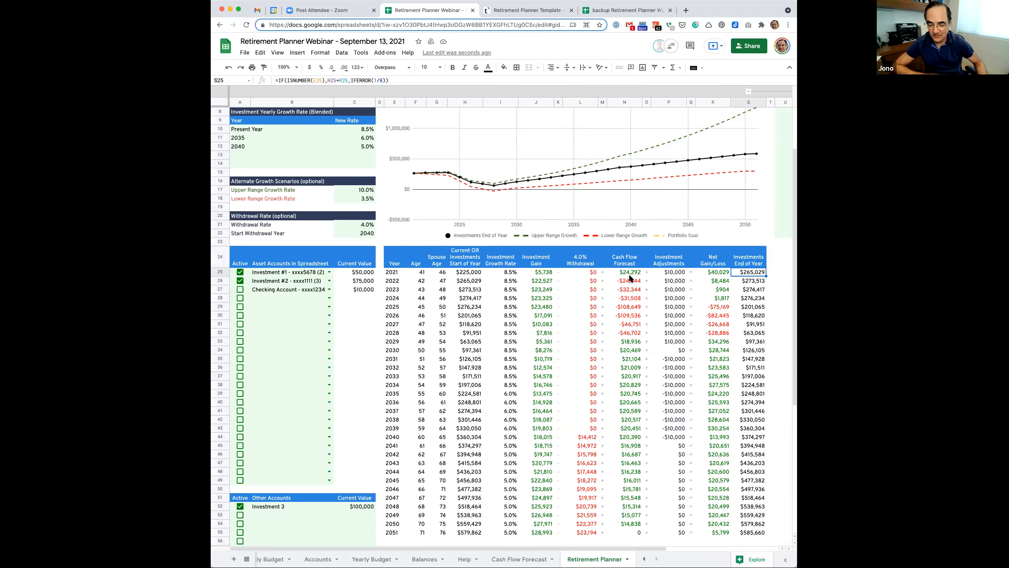
scroll(648, 300, down, 3)
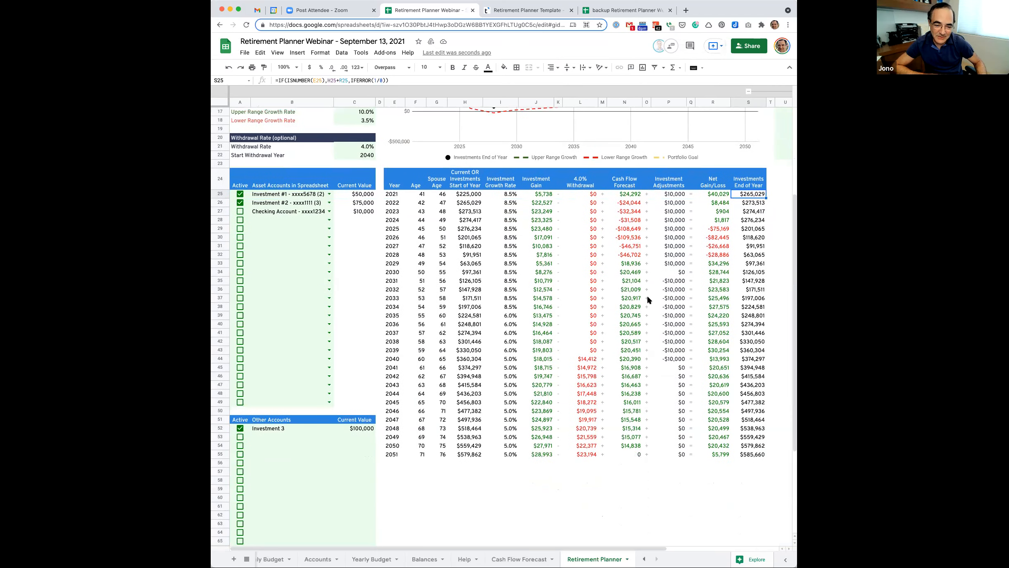
scroll(648, 300, up, 5)
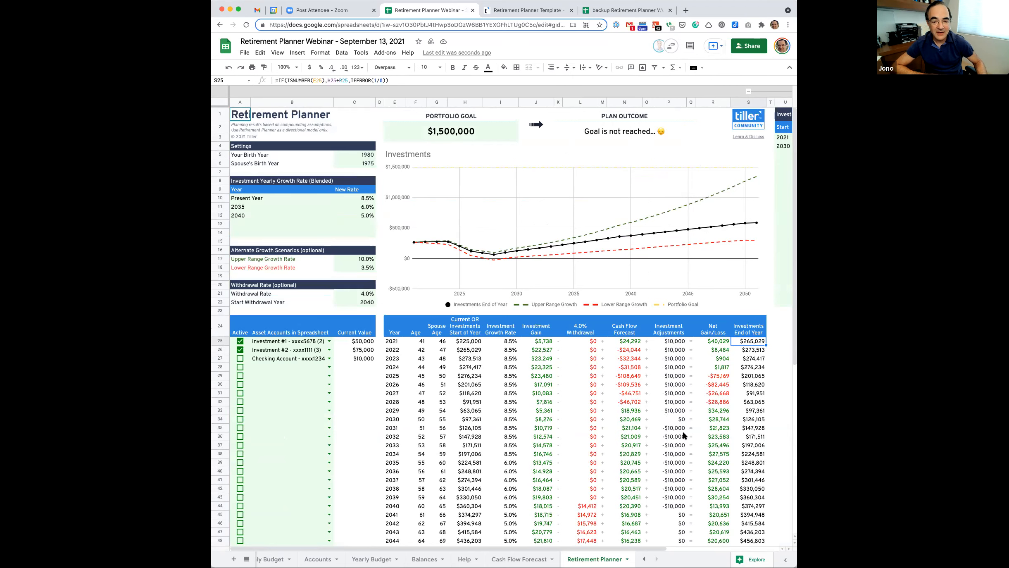
Step: Collapse the Investment Adjustments columns and view the Cash Flow Forecast and Yearly Budget sheets
scroll(693, 403, right, 1)
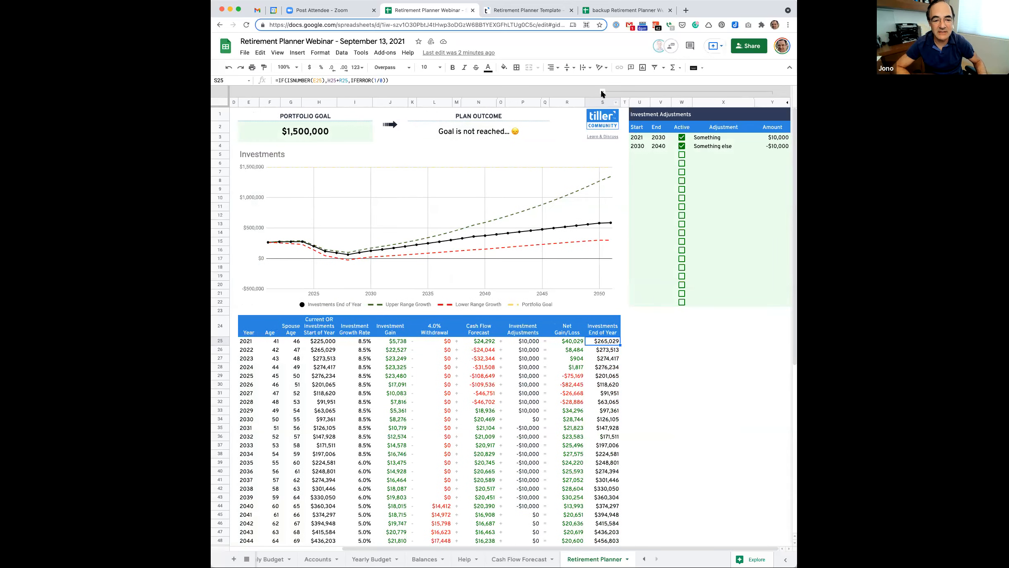
click(603, 91)
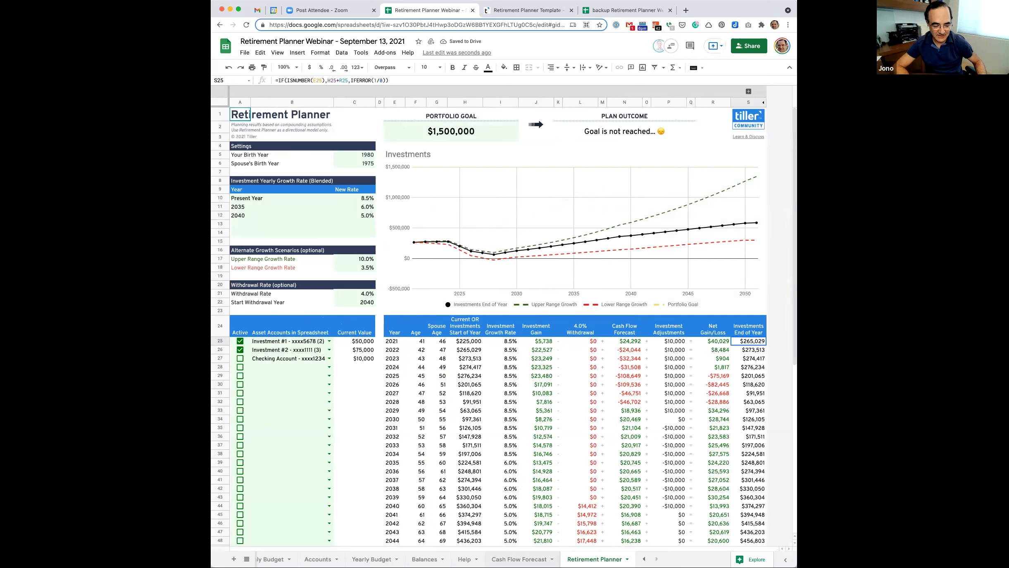
click(520, 559)
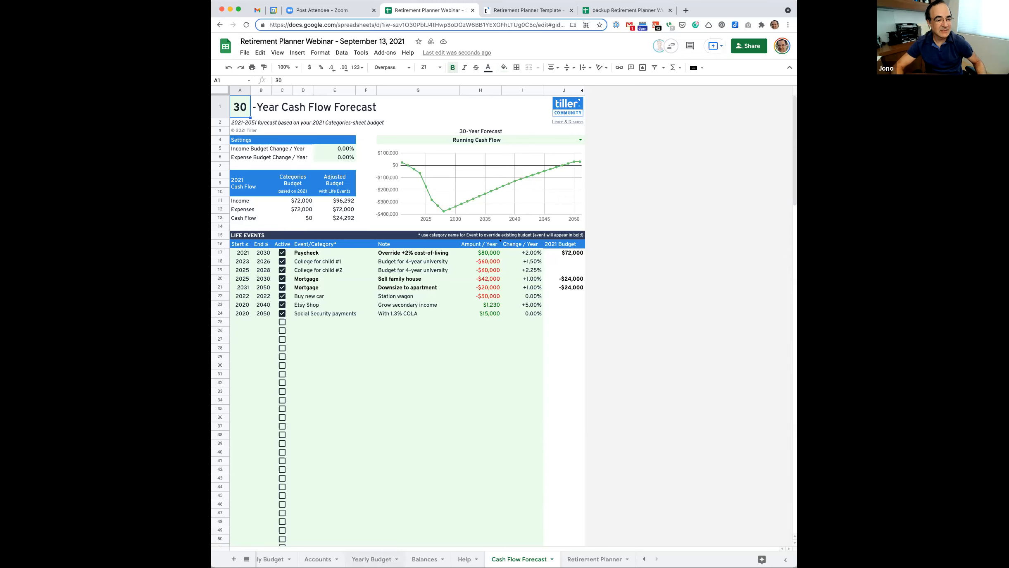
click(371, 560)
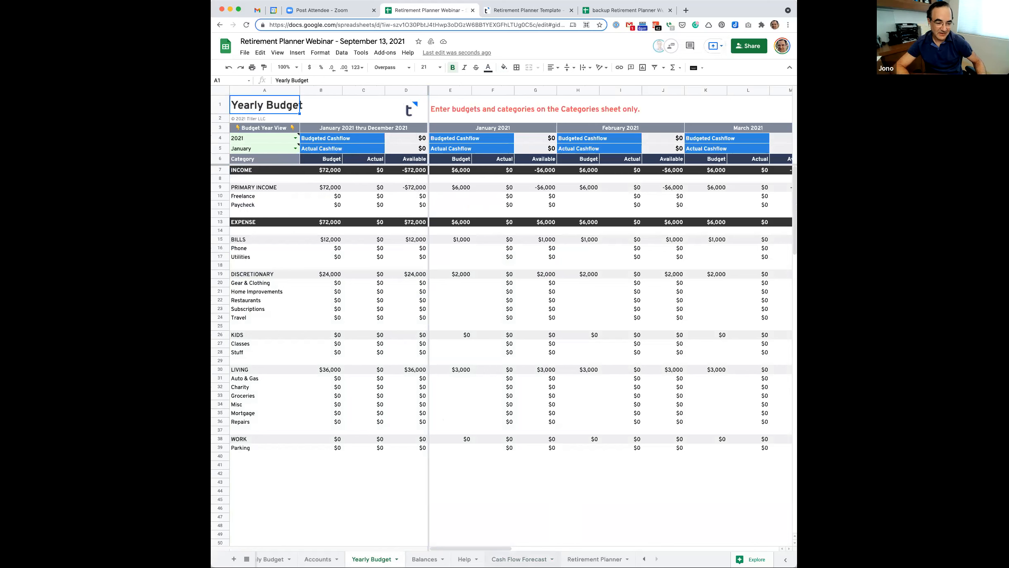
Step: On the Cash Flow Forecast sheet, set the yearly income budget change to 2% and the expense budget change to 3%
click(517, 558)
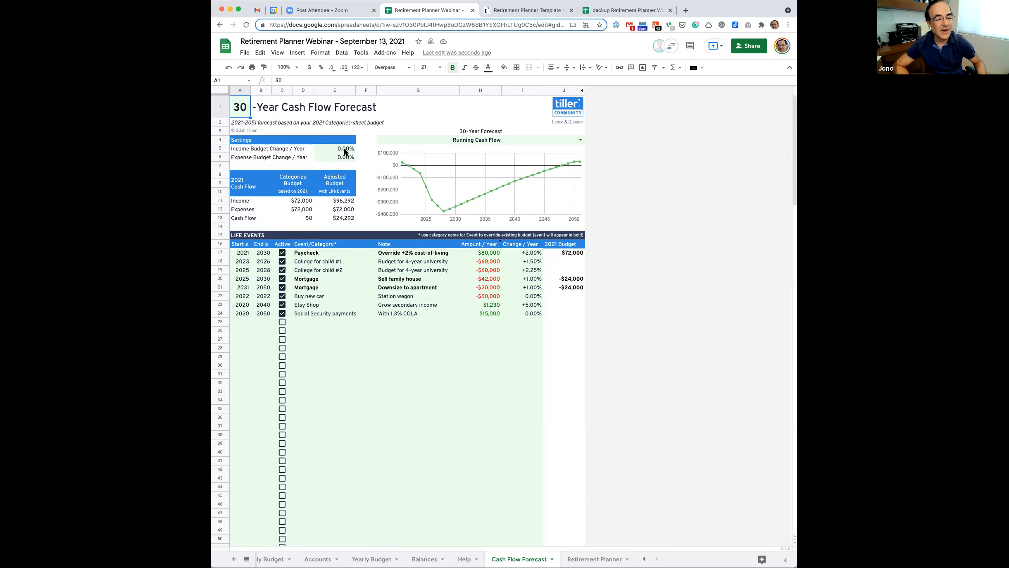
click(346, 148)
text(2%)
key(Return)
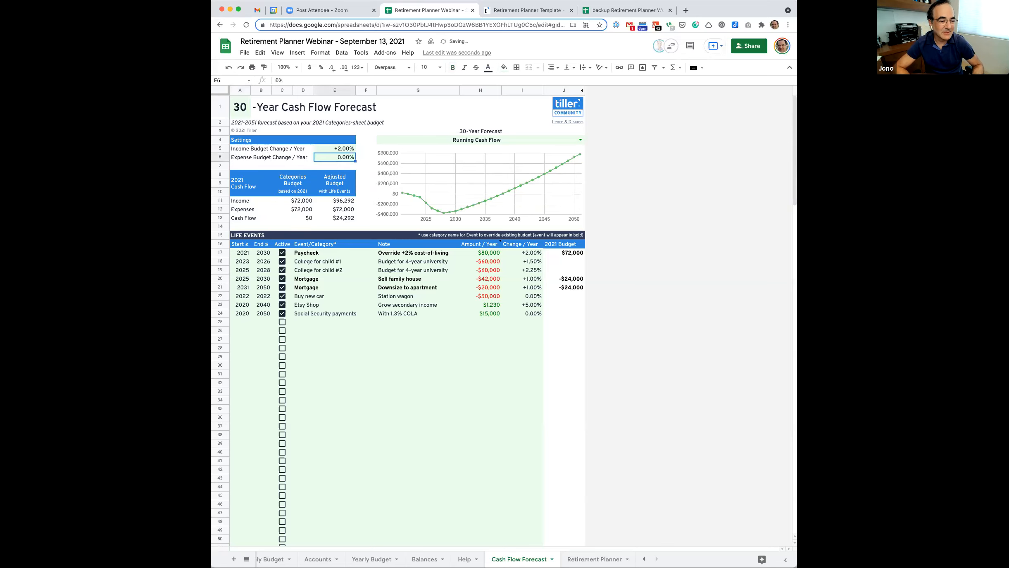
text(3%)
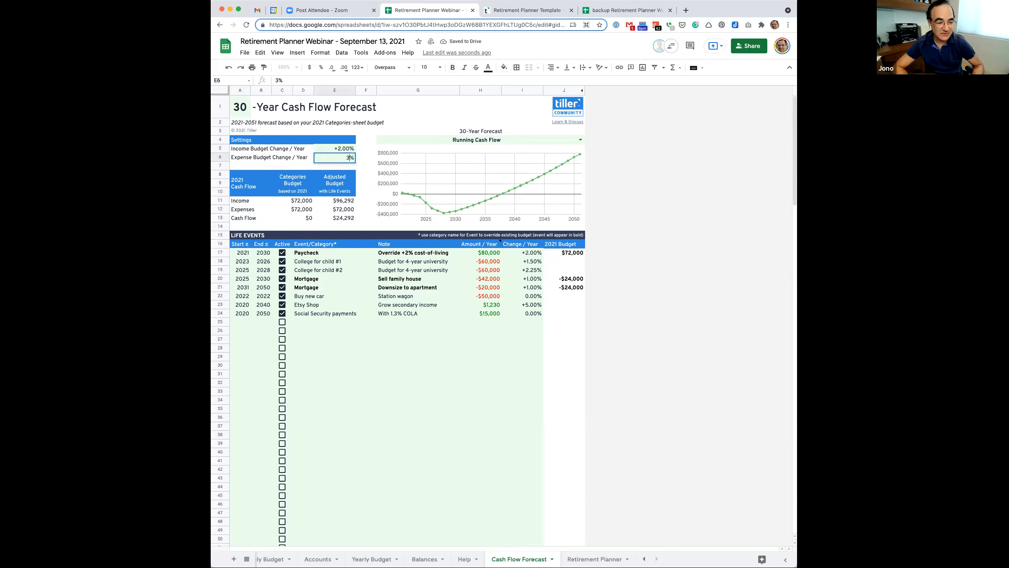
key(Return)
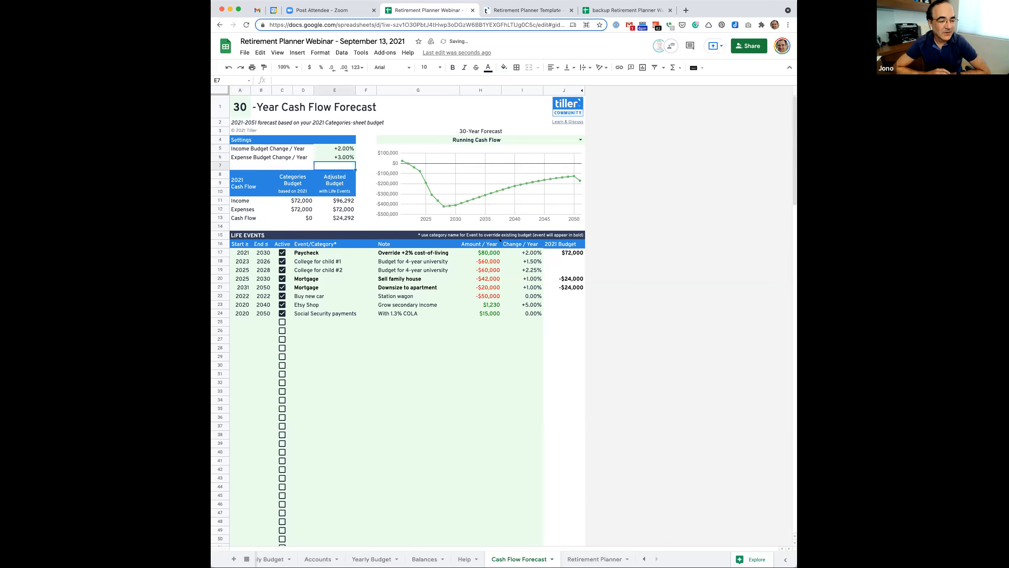
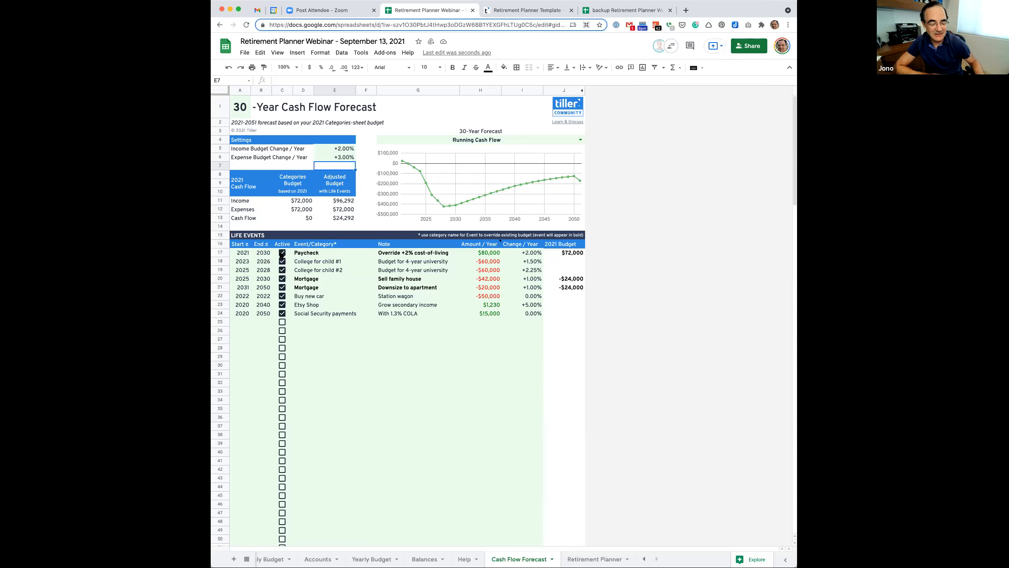
Step: Switch the Paycheck and "Sell family house" Mortgage life events off and back on
click(282, 254)
click(281, 254)
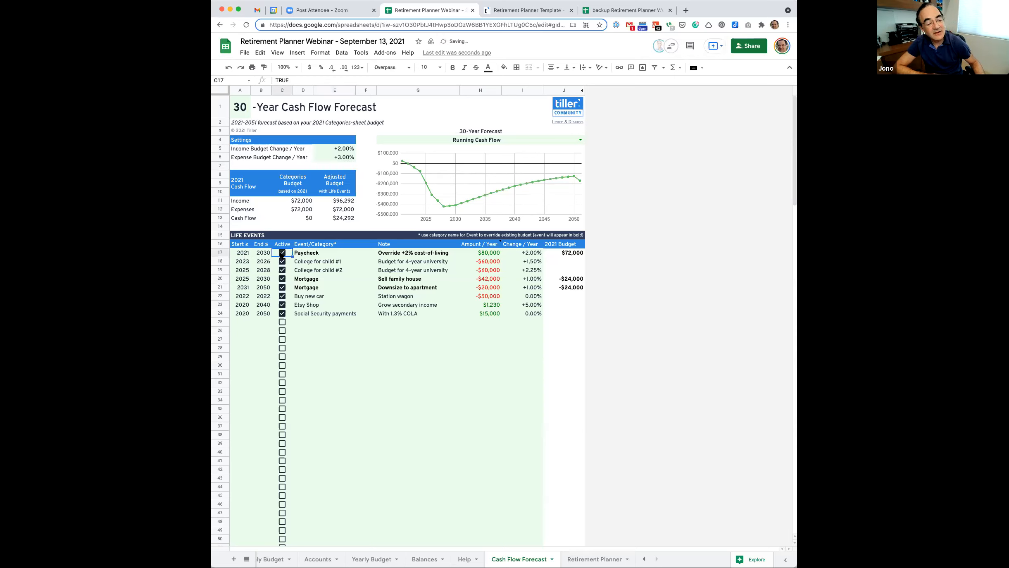
click(282, 279)
click(282, 279)
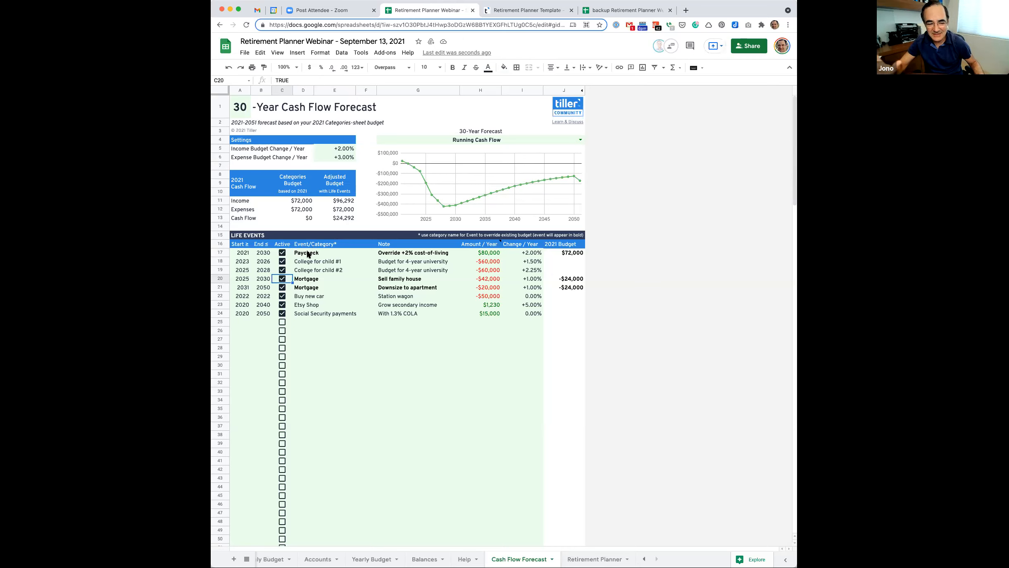
Step: Review the Paycheck life event's category, note and yearly amount, and set its start year to 2022
click(303, 255)
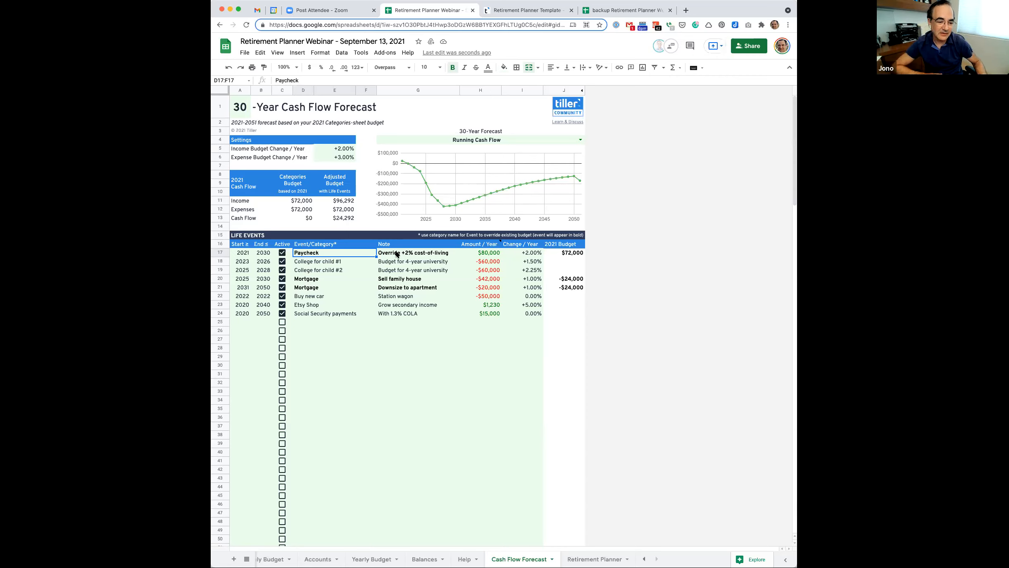
click(396, 254)
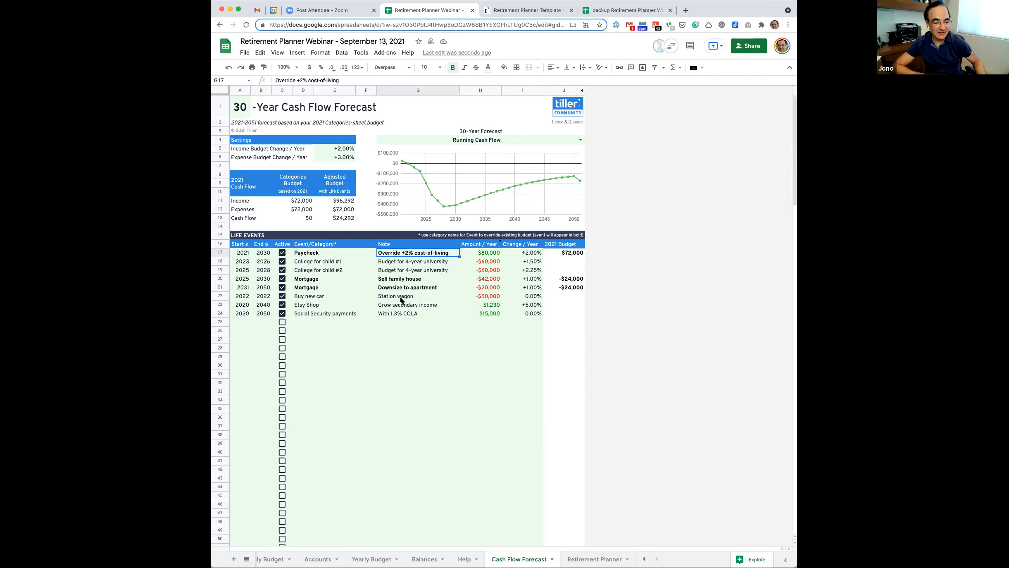
click(489, 252)
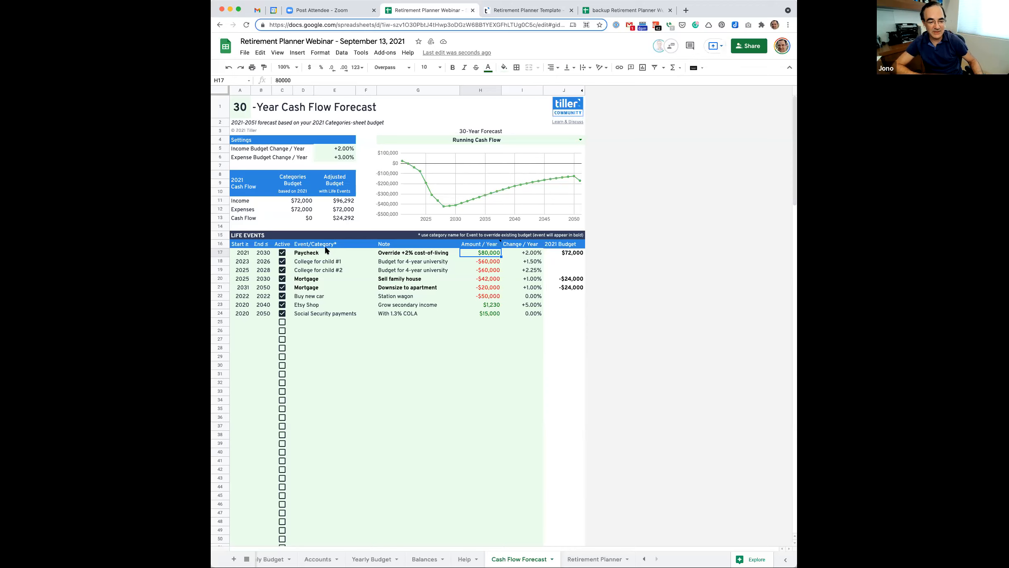
click(304, 256)
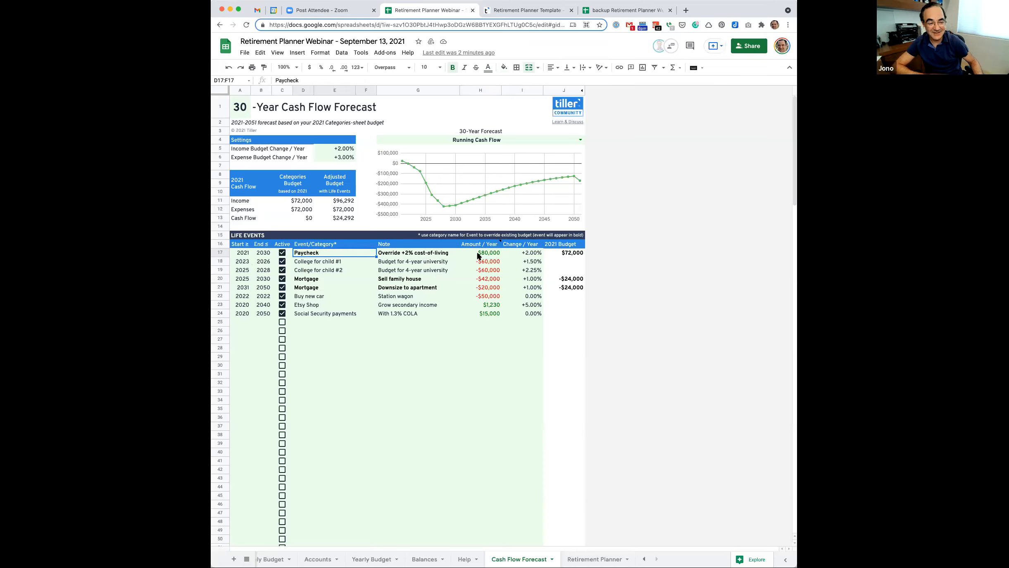
click(244, 253)
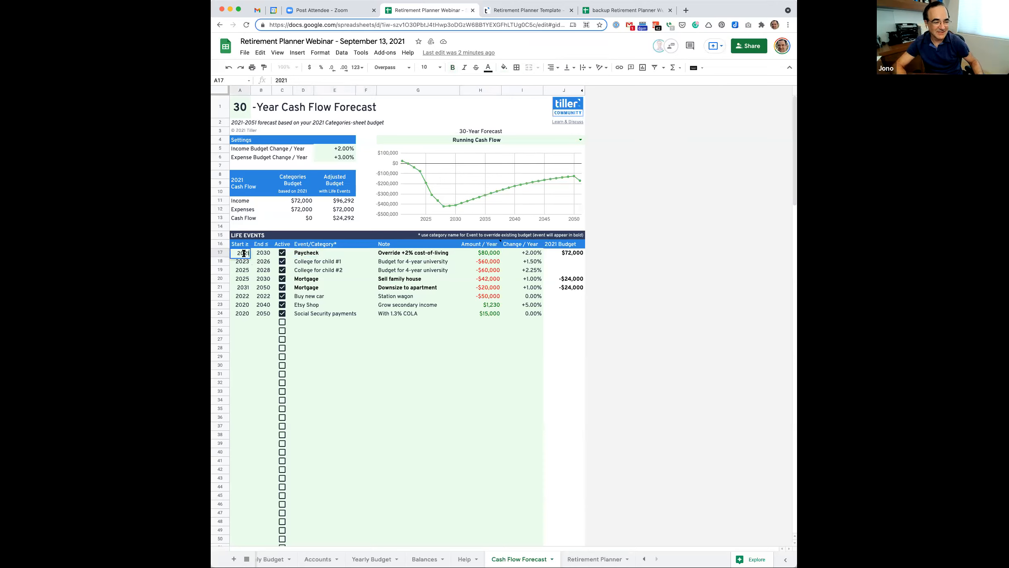
text(2022)
key(Return)
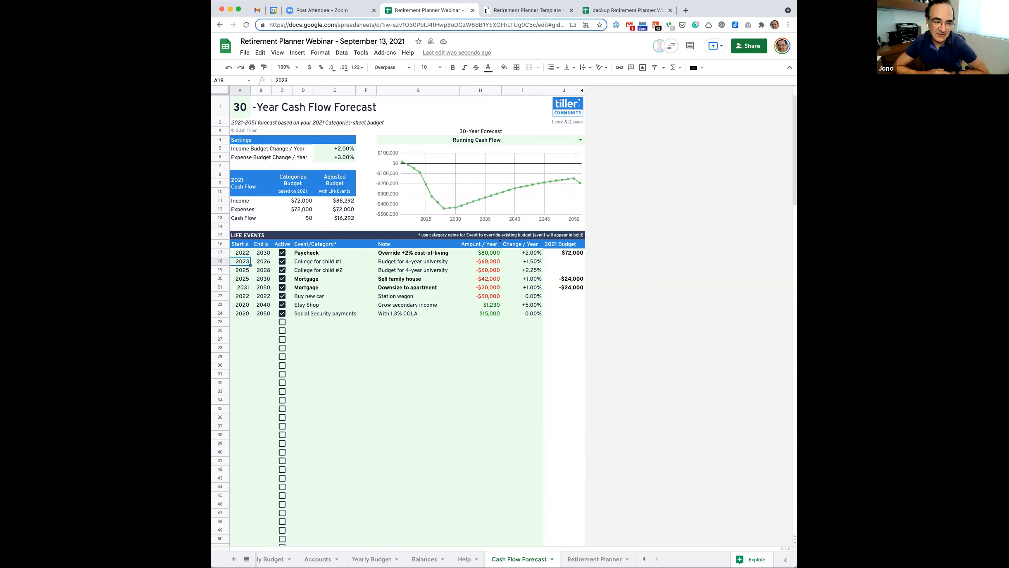
Step: Switch the forecast chart between Running Cash Flow and Yearly Cash Flow, leaving it on Yearly Cash Flow
click(580, 140)
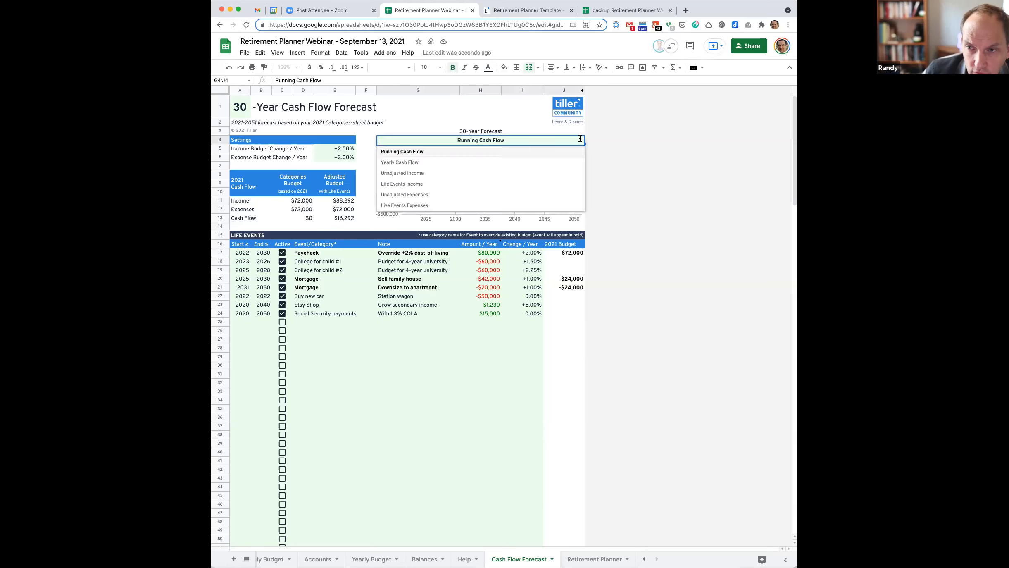
click(506, 108)
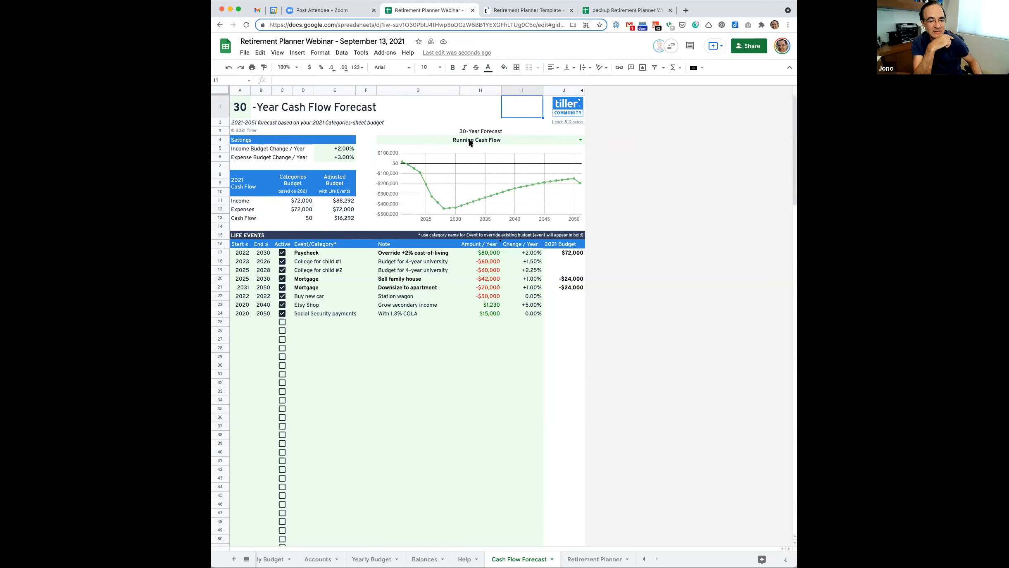
click(580, 141)
click(393, 164)
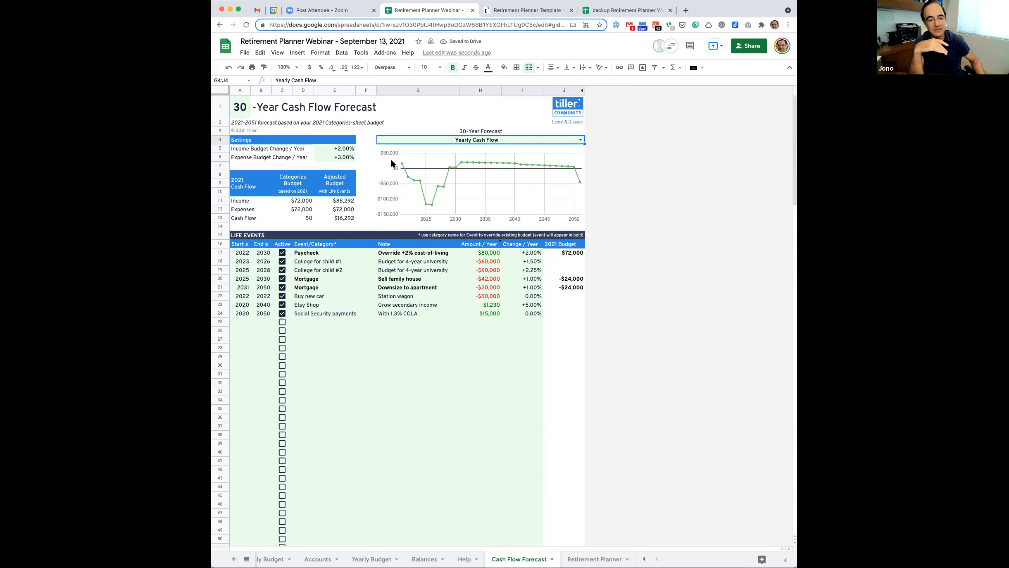
double_click(549, 137)
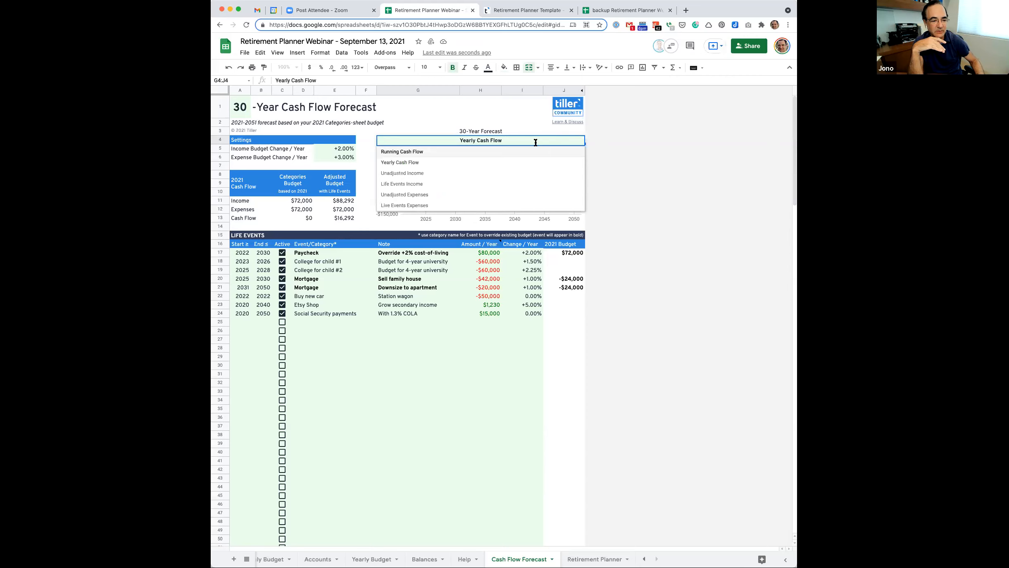
click(430, 152)
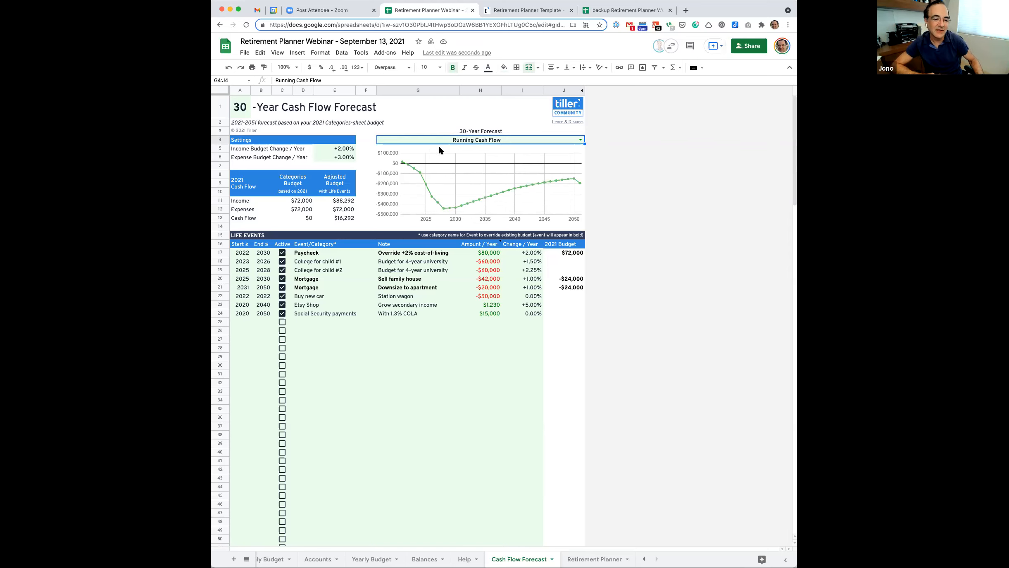
click(584, 141)
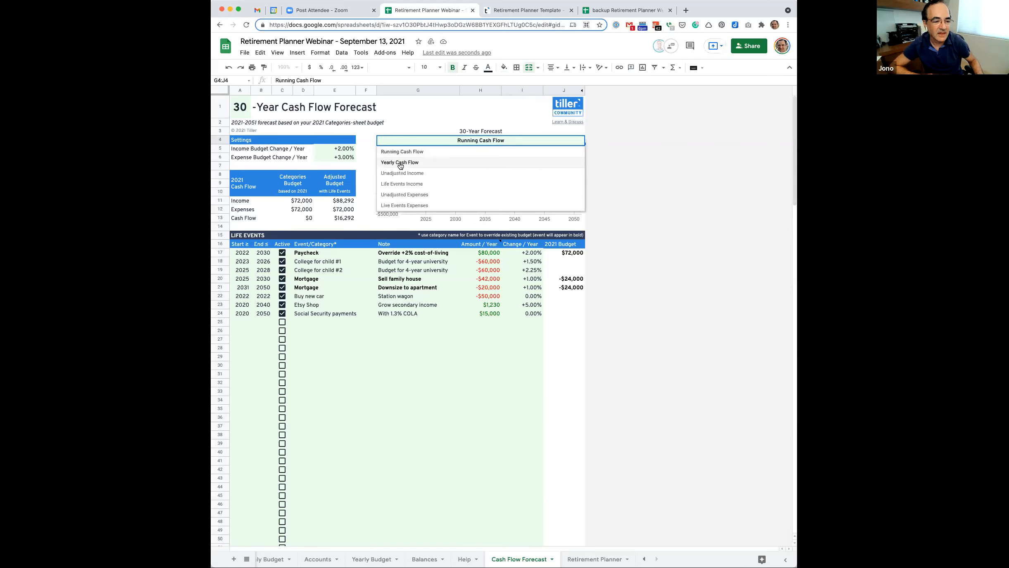
click(400, 164)
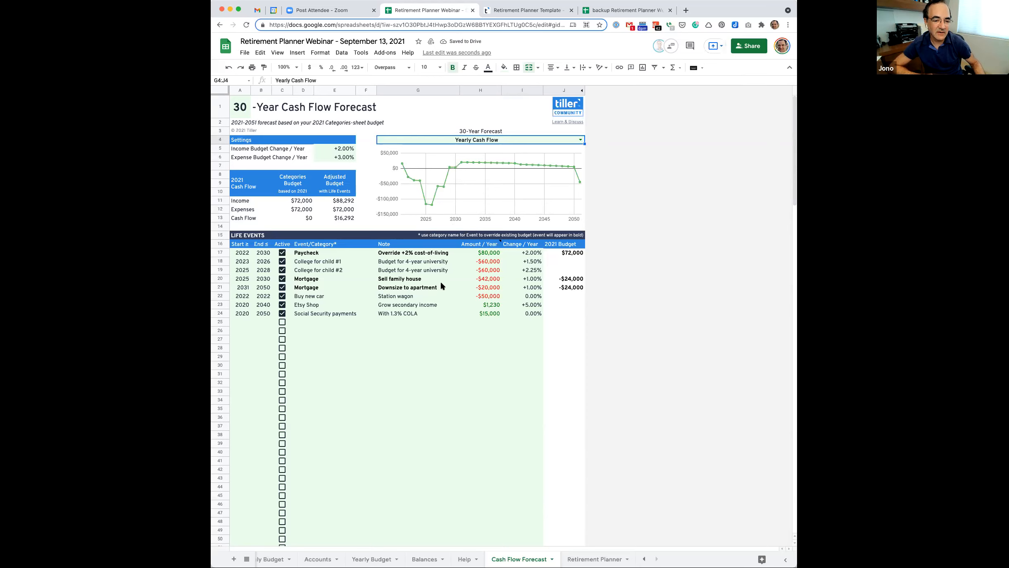
Step: Unhide the calculation columns K to AG on the Cash Flow Forecast sheet and set the forecast length to 40 years
click(582, 91)
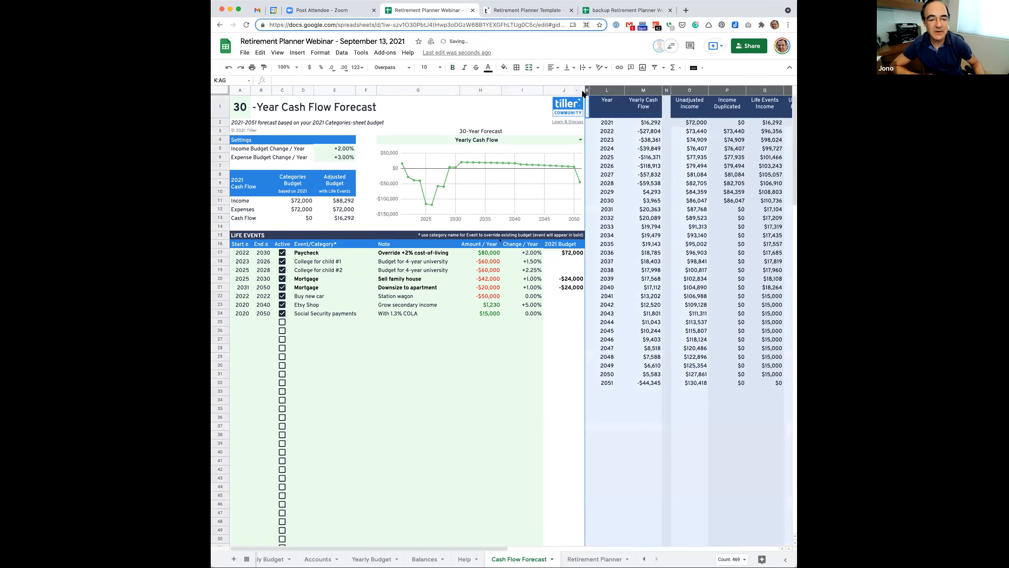
click(622, 418)
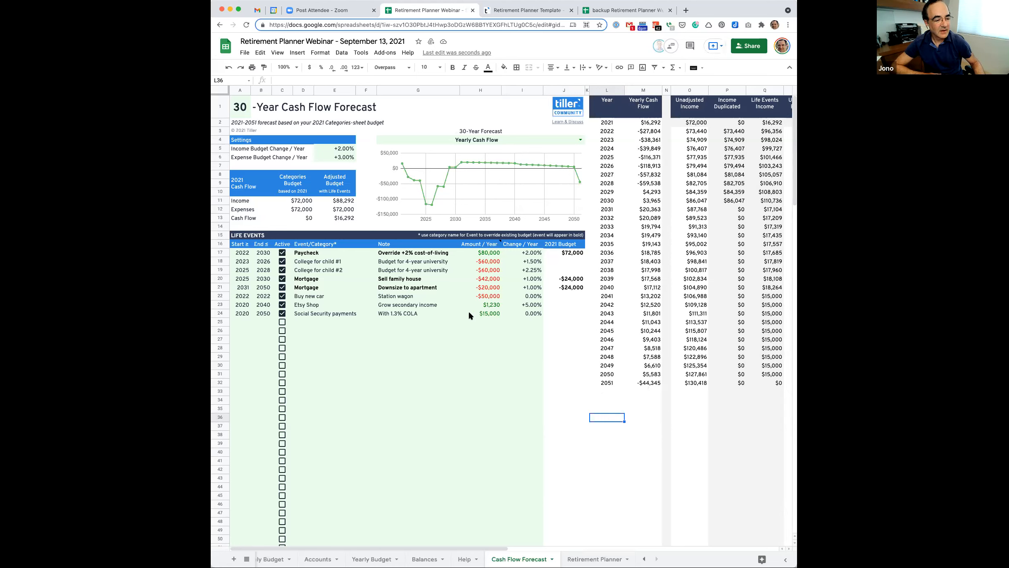
click(241, 111)
drag(240, 110, 227, 105)
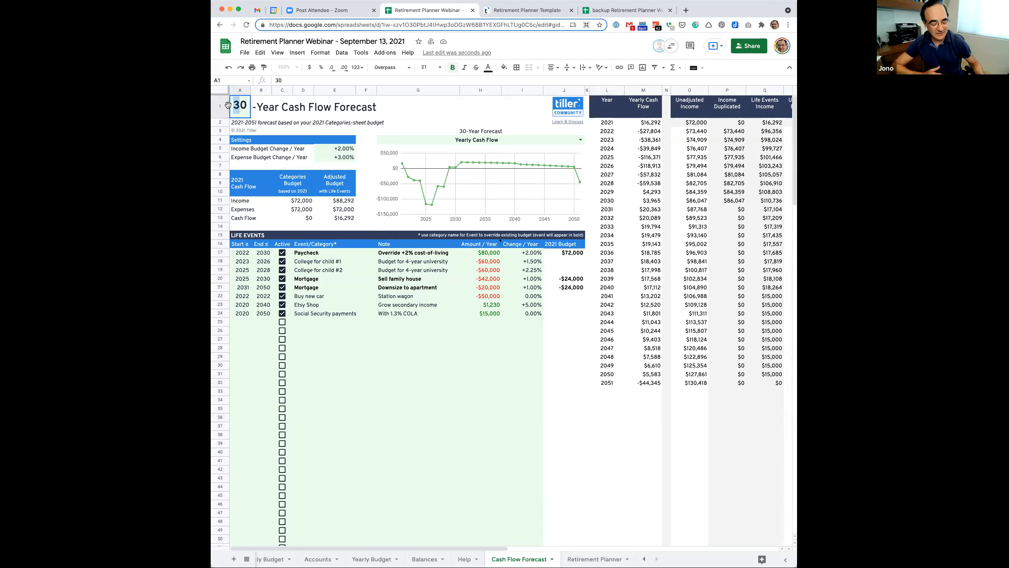
text(4)
key(Return)
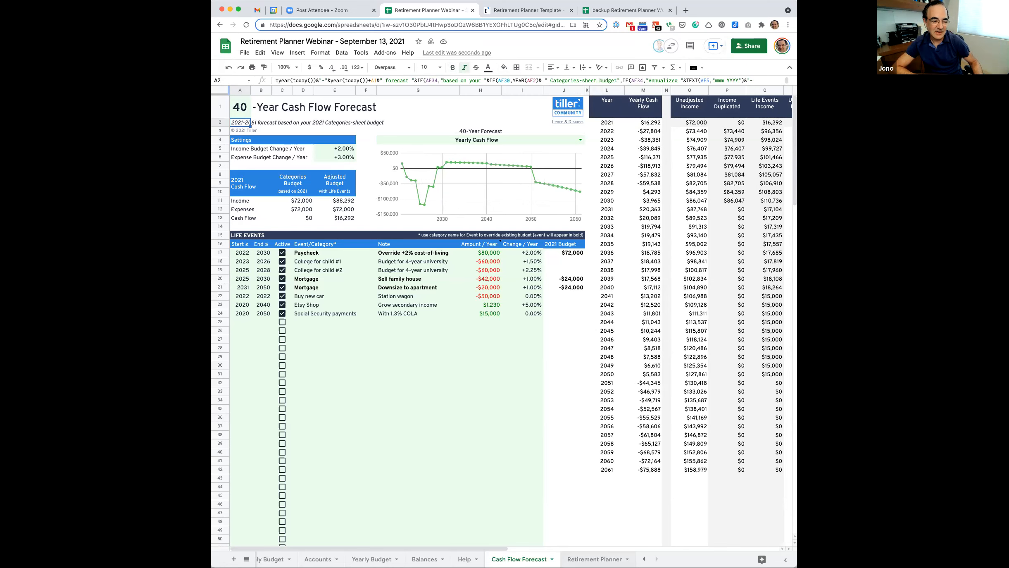
Step: Check the Retirement Planner projection through its final year and the extent of the life events table on the Cash Flow Forecast sheet
click(573, 556)
click(531, 559)
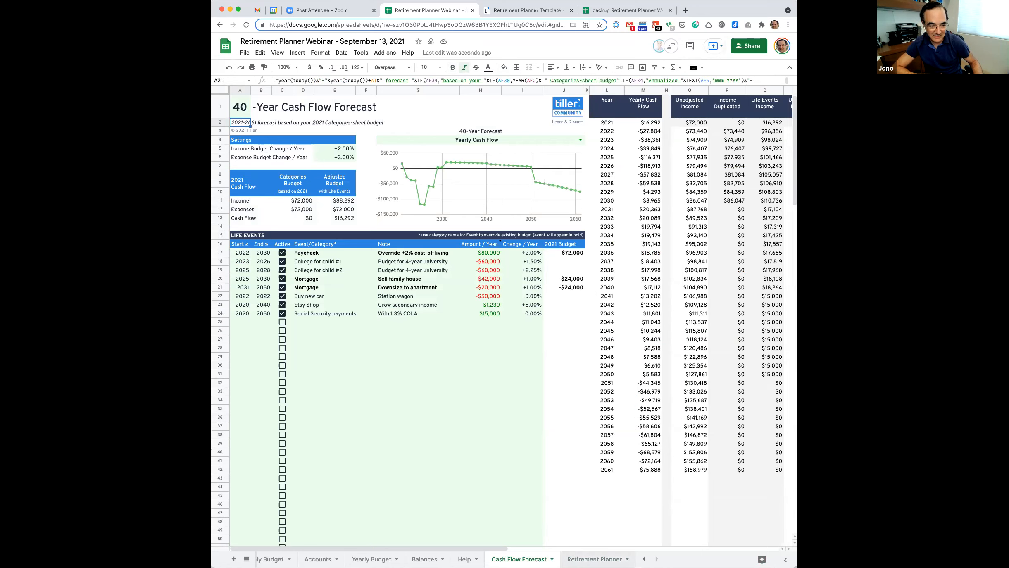
click(595, 559)
scroll(465, 464, down, 10)
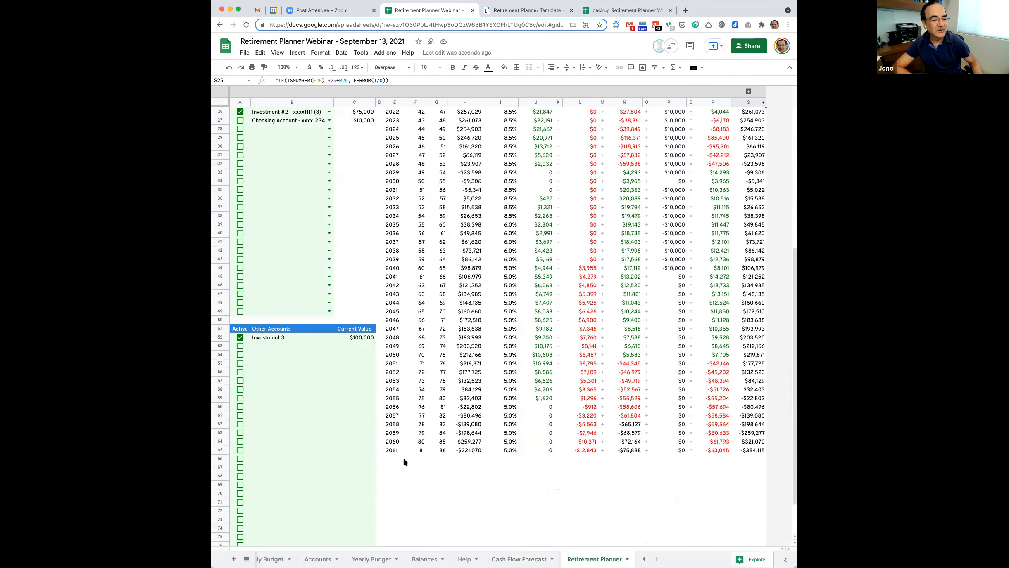
scroll(404, 462, up, 10)
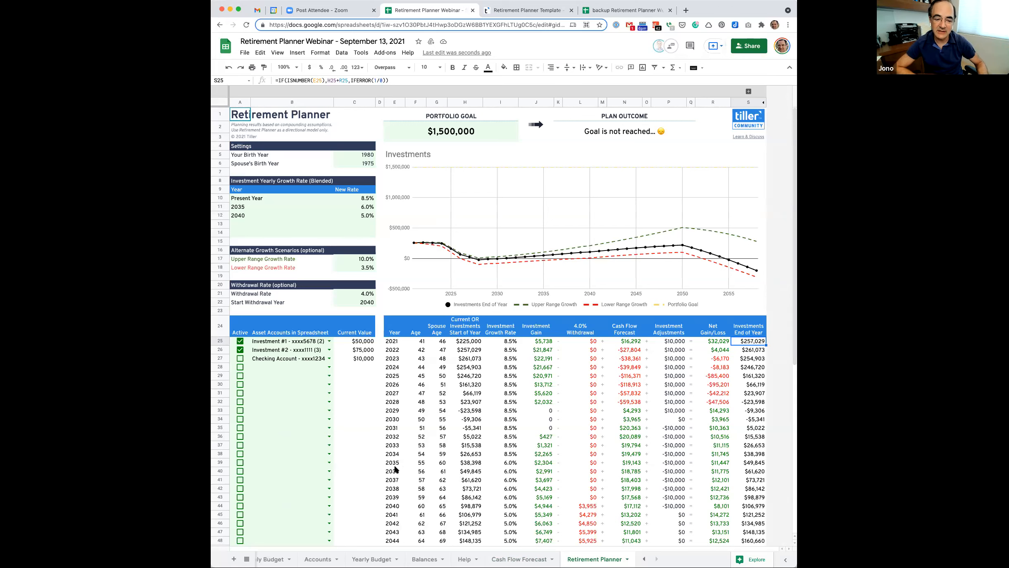
click(535, 551)
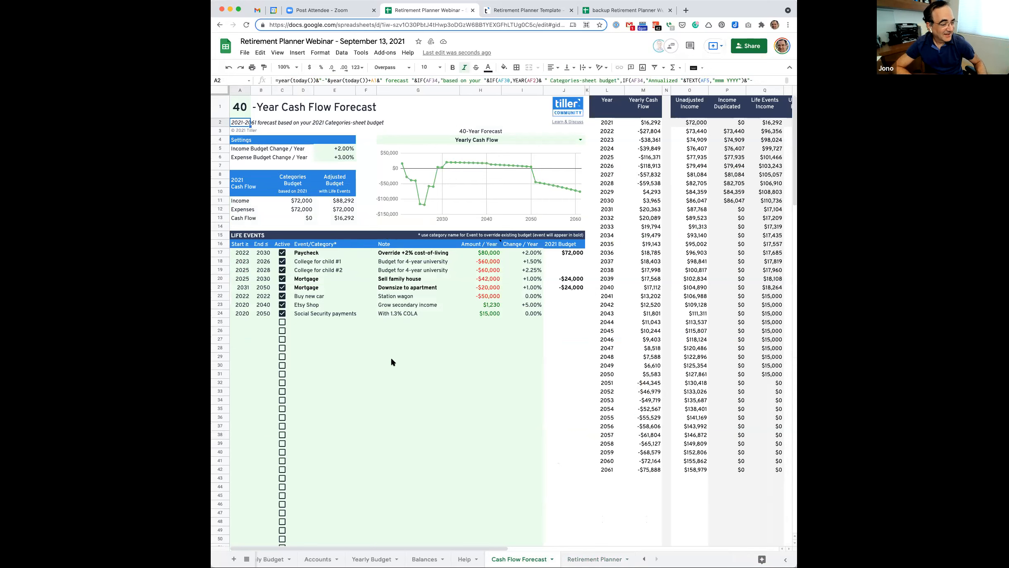
scroll(416, 366, down, 5)
scroll(418, 371, up, 5)
scroll(418, 372, down, 20)
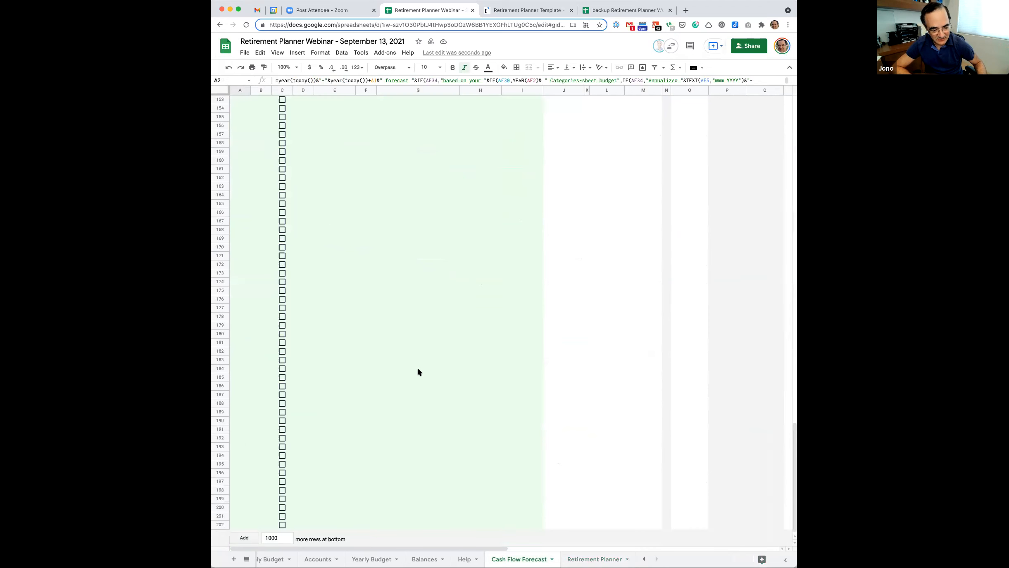
scroll(417, 372, up, 20)
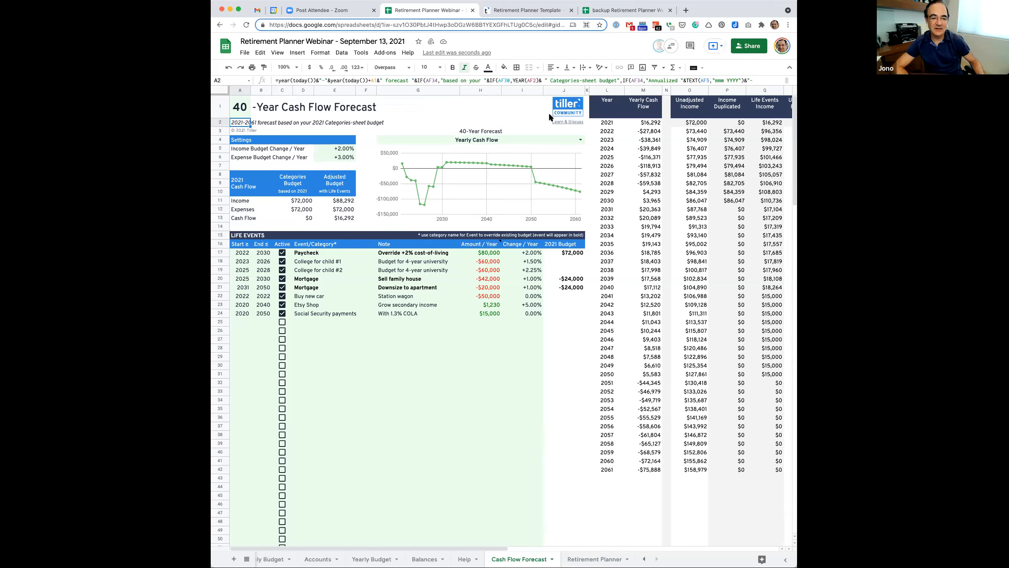
Step: Hide the calculation columns K to AG on the Cash Flow Forecast sheet
click(587, 91)
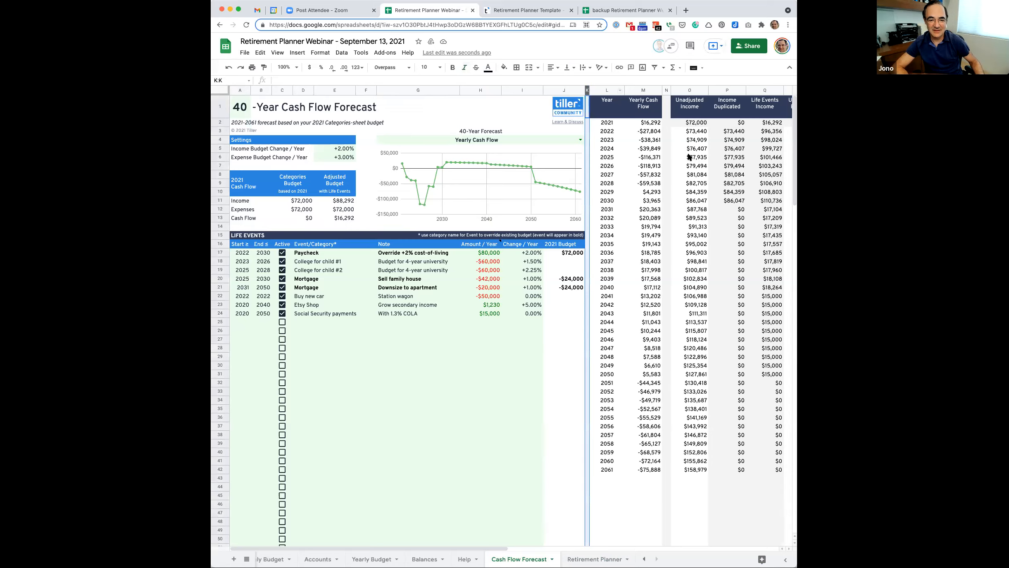
scroll(767, 115, right, 1)
scroll(756, 92, right, 12)
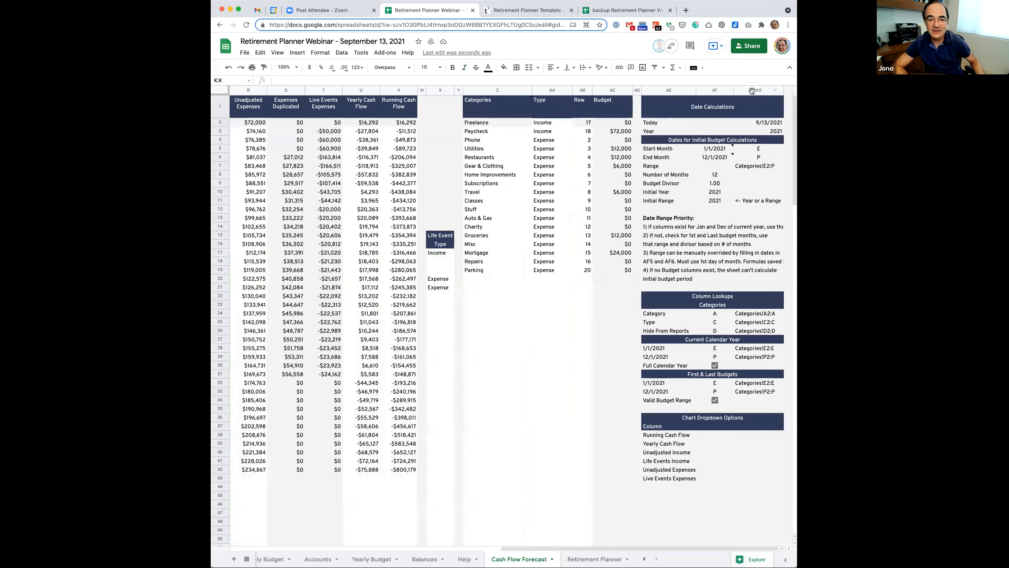
shift+click(753, 91)
right_click(753, 90)
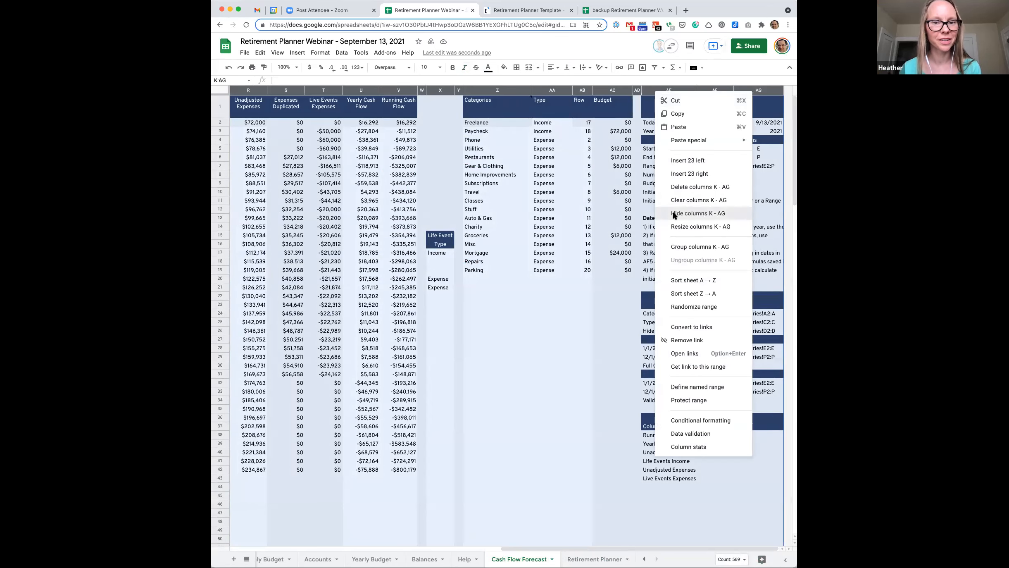
click(673, 215)
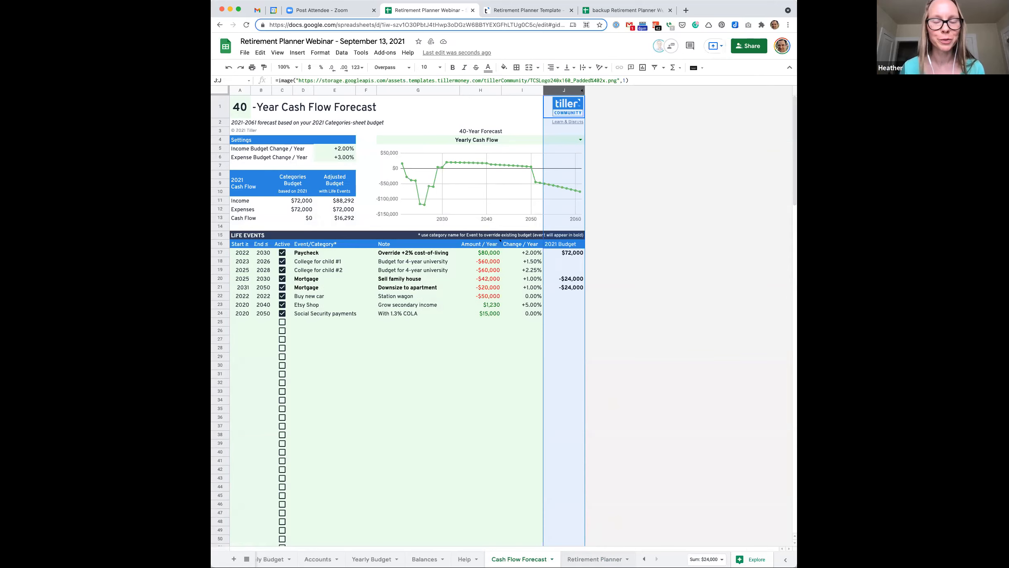
Step: Compare the expense budget change with the yearly change of the "College for child #1" and "Sell family house" events, and view the Retirement Planner sheet
click(594, 559)
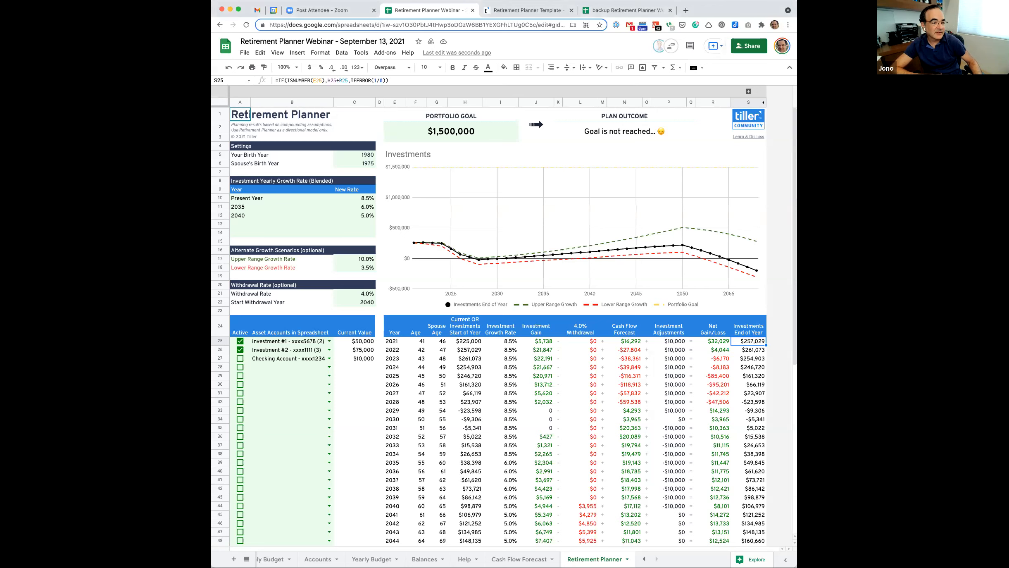
click(507, 554)
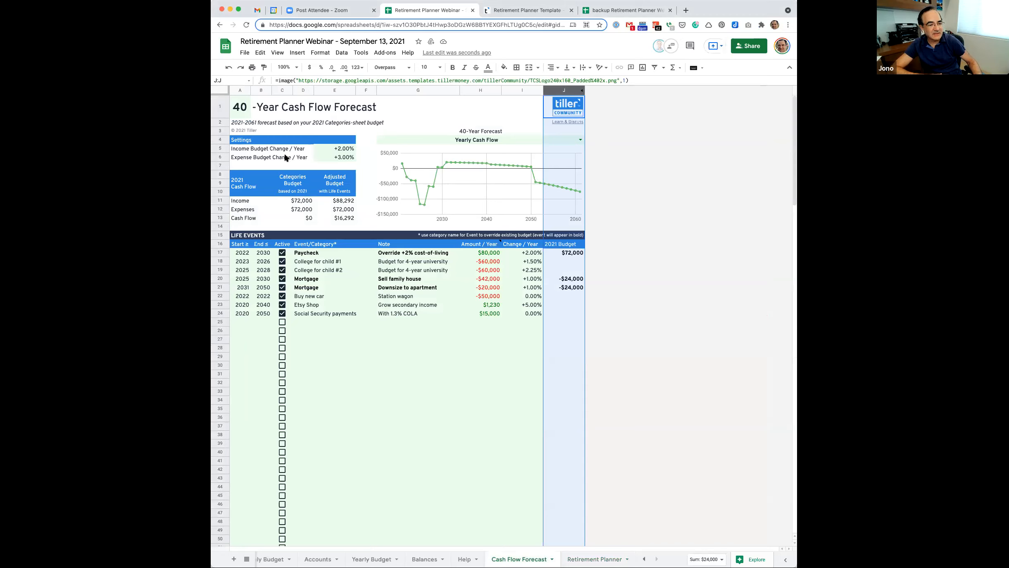
click(340, 159)
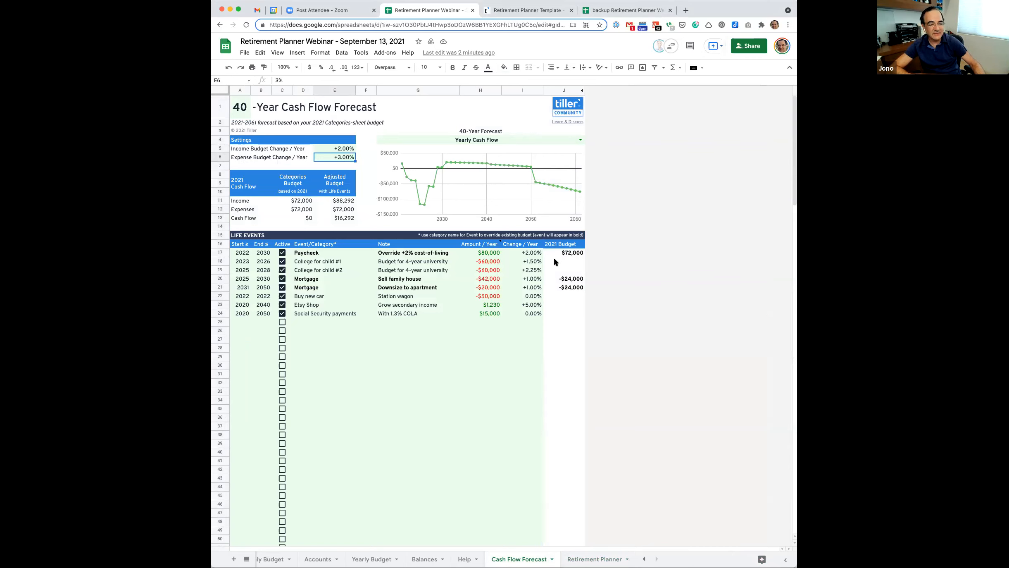
click(526, 261)
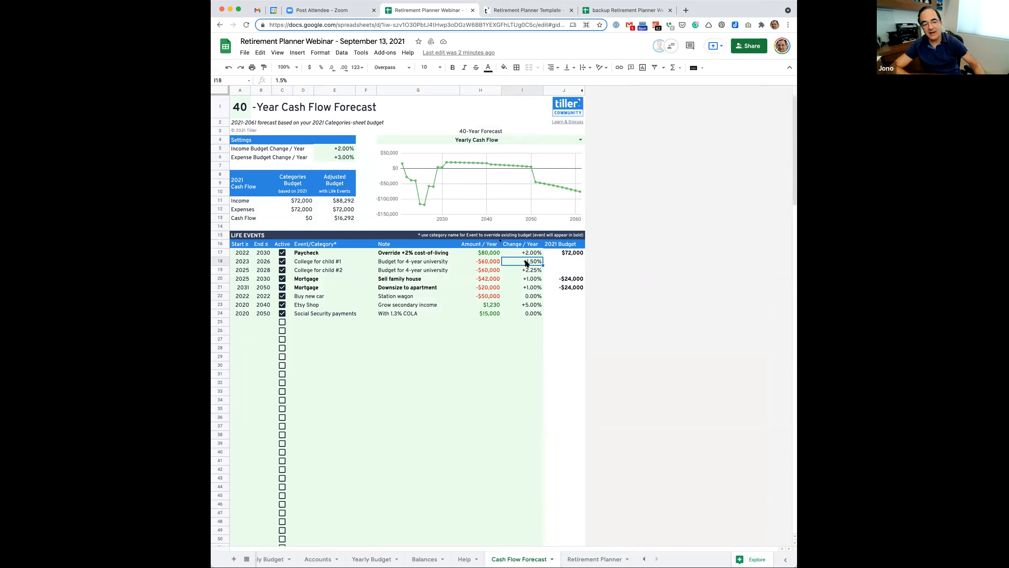
click(525, 280)
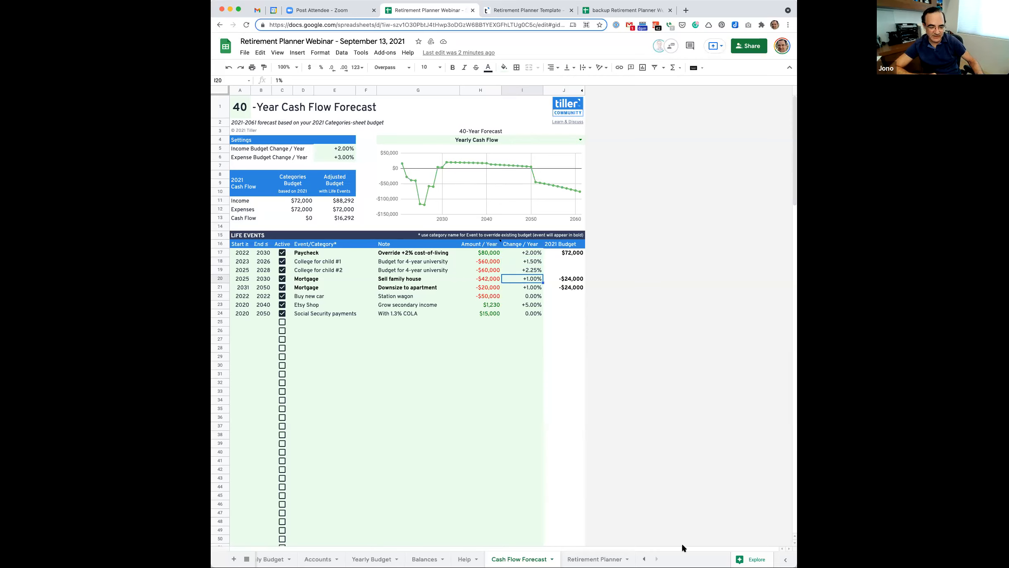
click(595, 559)
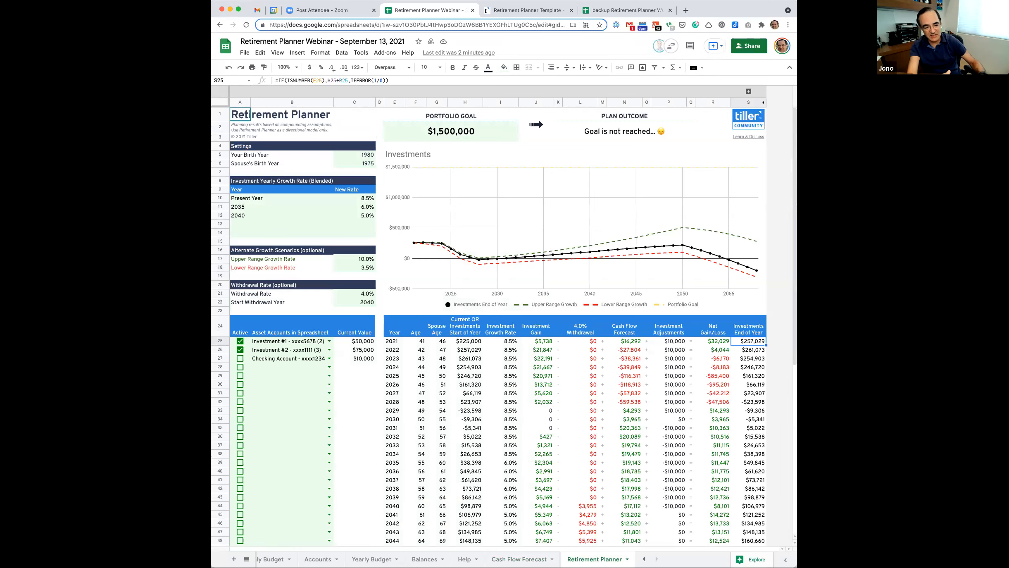
click(519, 559)
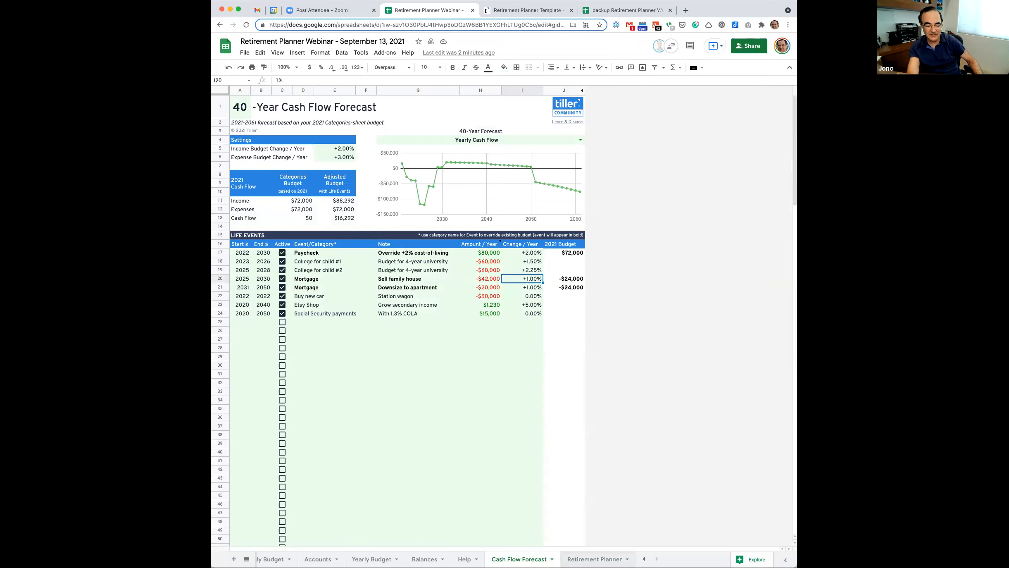
click(595, 559)
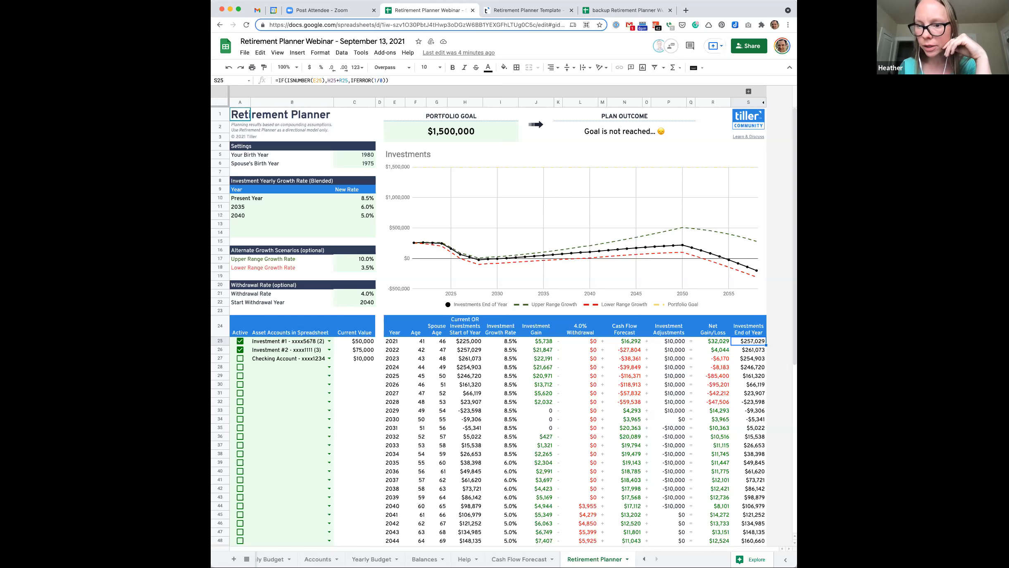
Step: Unhide columns T to AS on the Retirement Planner sheet and view the Investment Adjustments table beside the projection
click(519, 560)
click(595, 559)
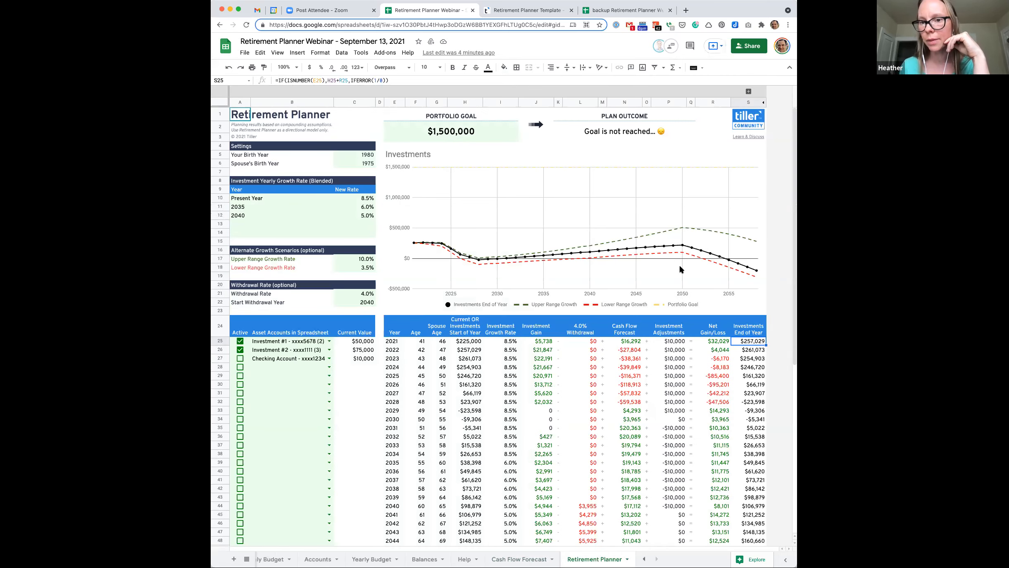
click(763, 102)
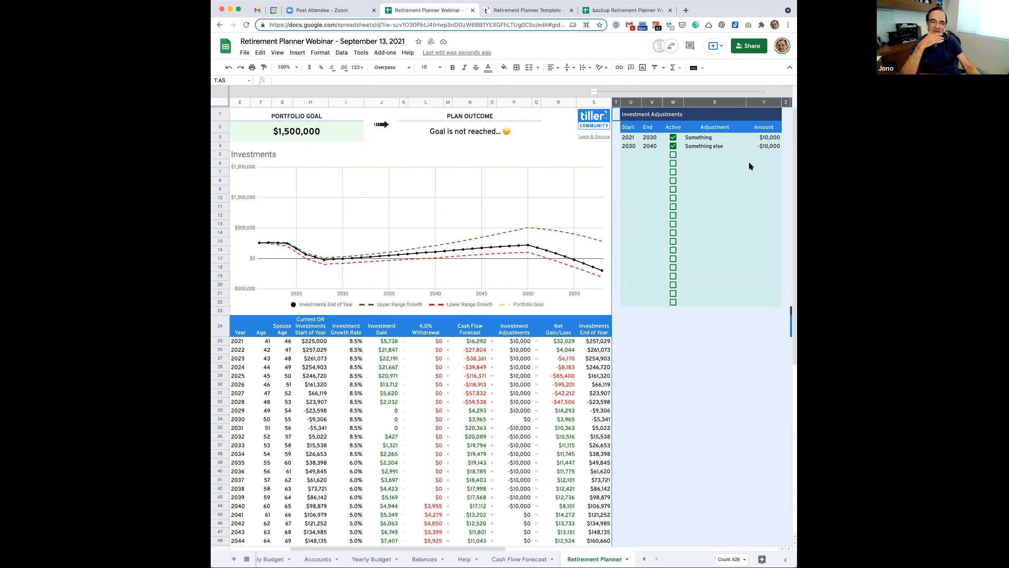
scroll(533, 166, left, 5)
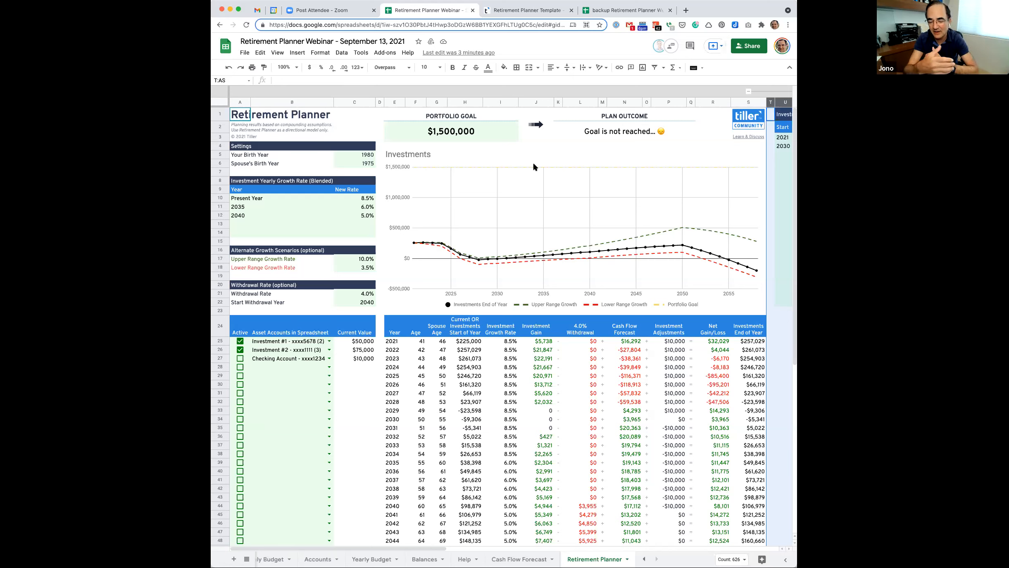
scroll(722, 193, right, 5)
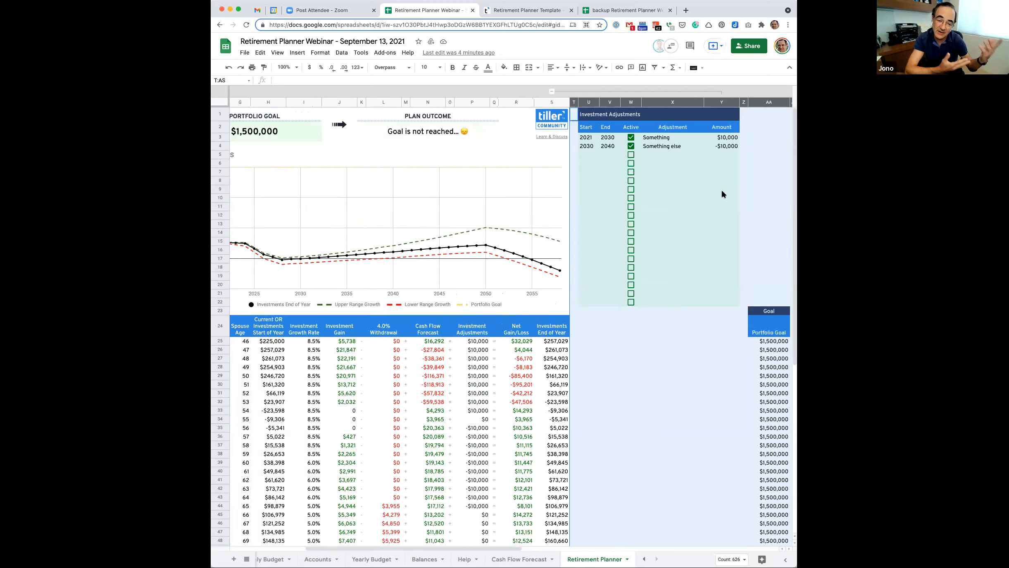
scroll(717, 211, left, 5)
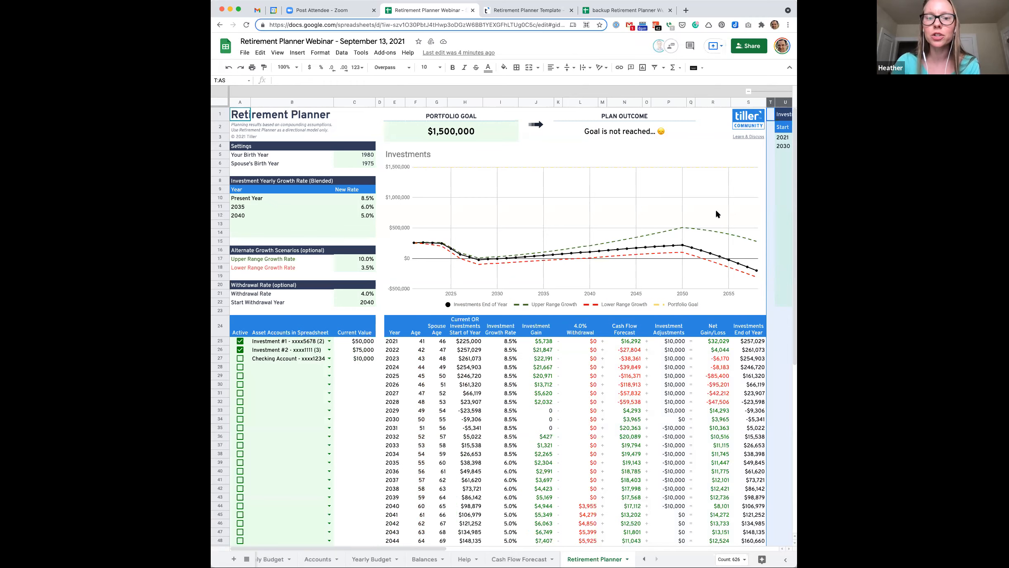
scroll(721, 234, right, 5)
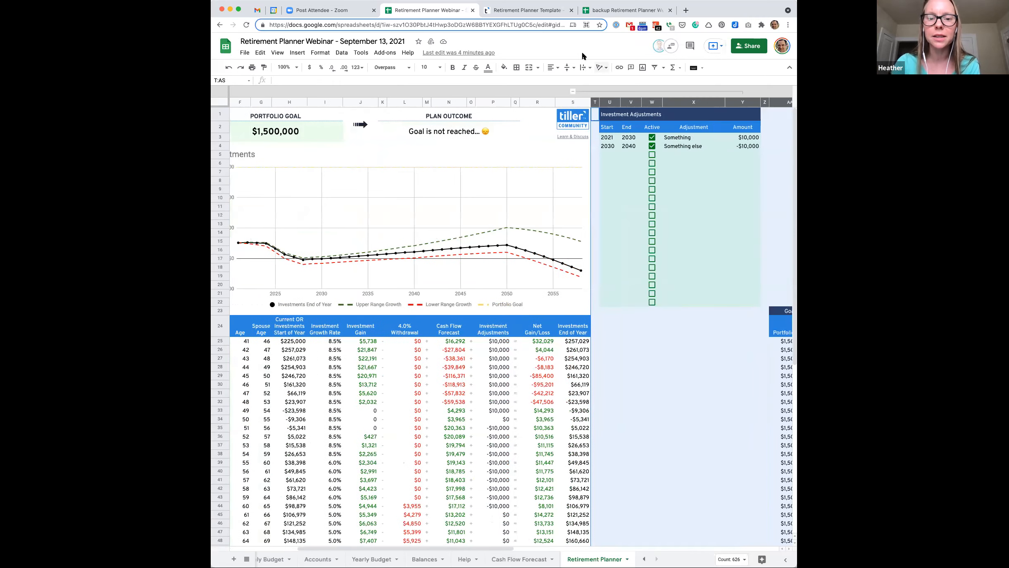
Step: Collapse the Investment Adjustments column group and hide the calculation columns AA to AS on the Retirement Planner sheet
click(573, 92)
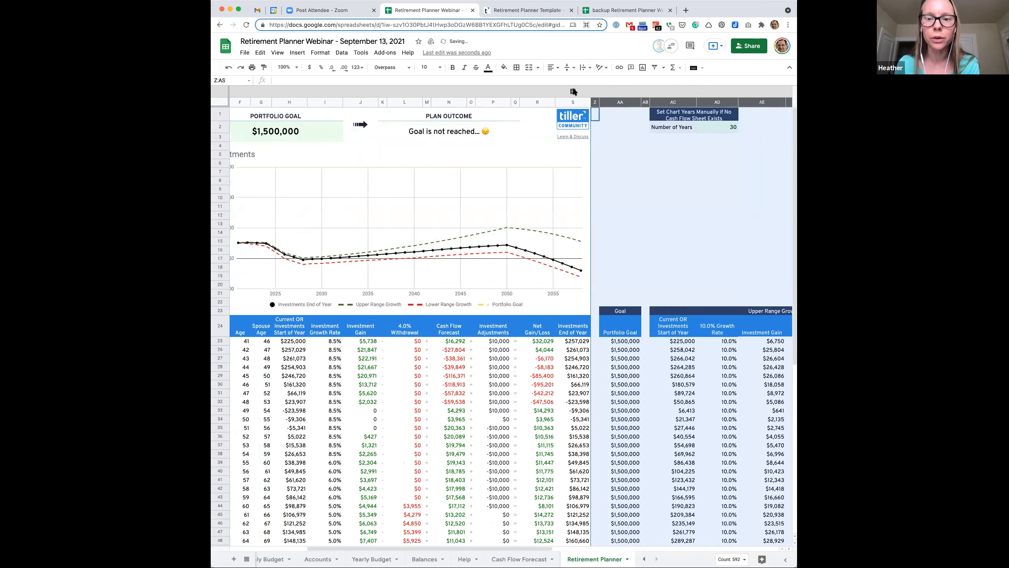
click(573, 91)
click(573, 91)
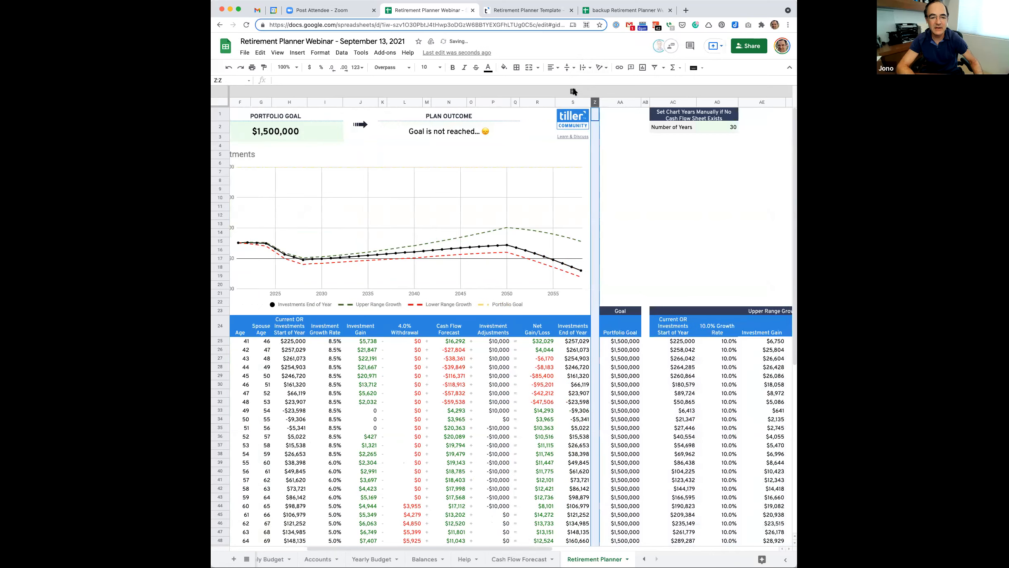
click(619, 103)
scroll(661, 104, right, 10)
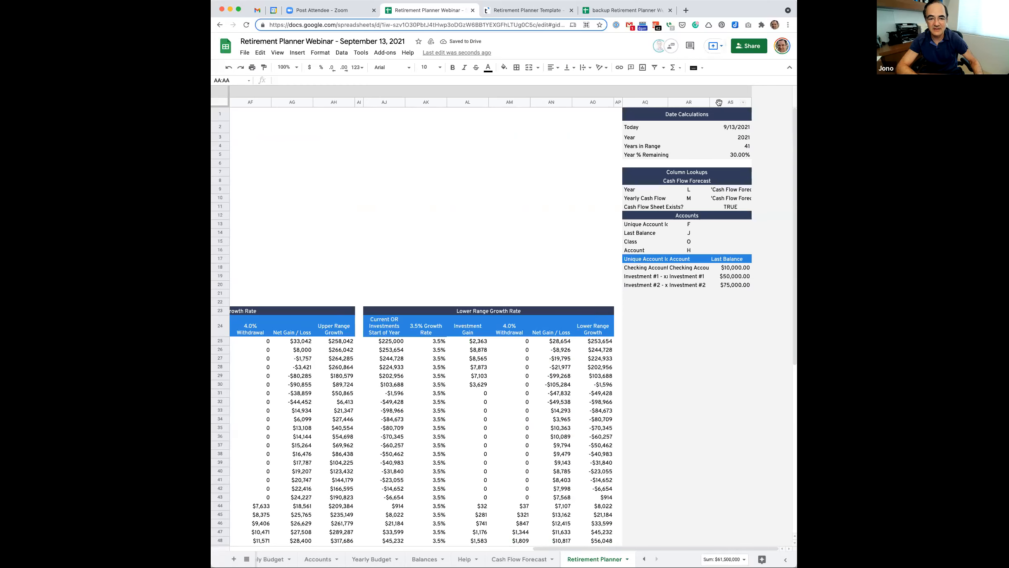
shift+click(719, 104)
right_click(719, 104)
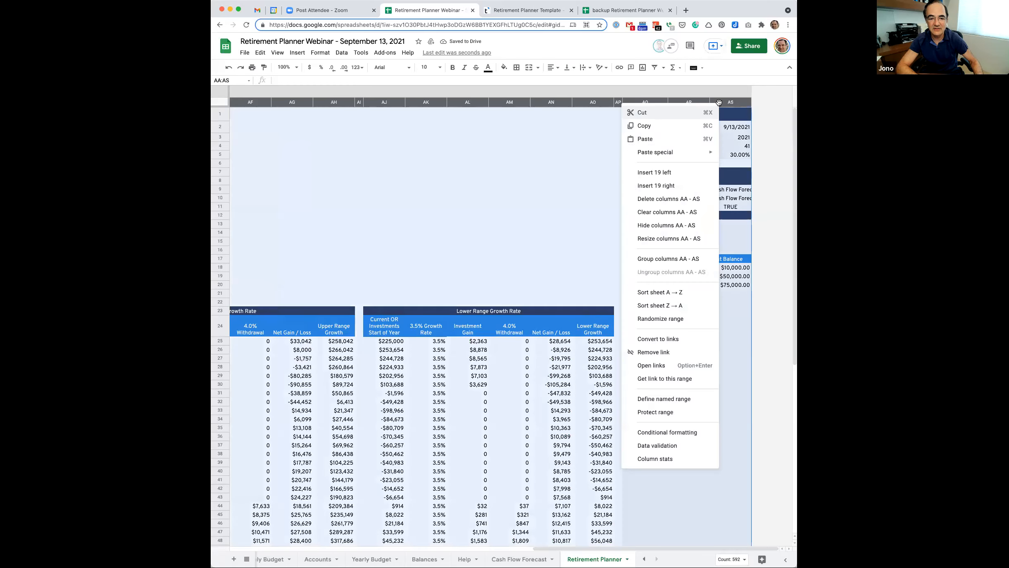
click(652, 225)
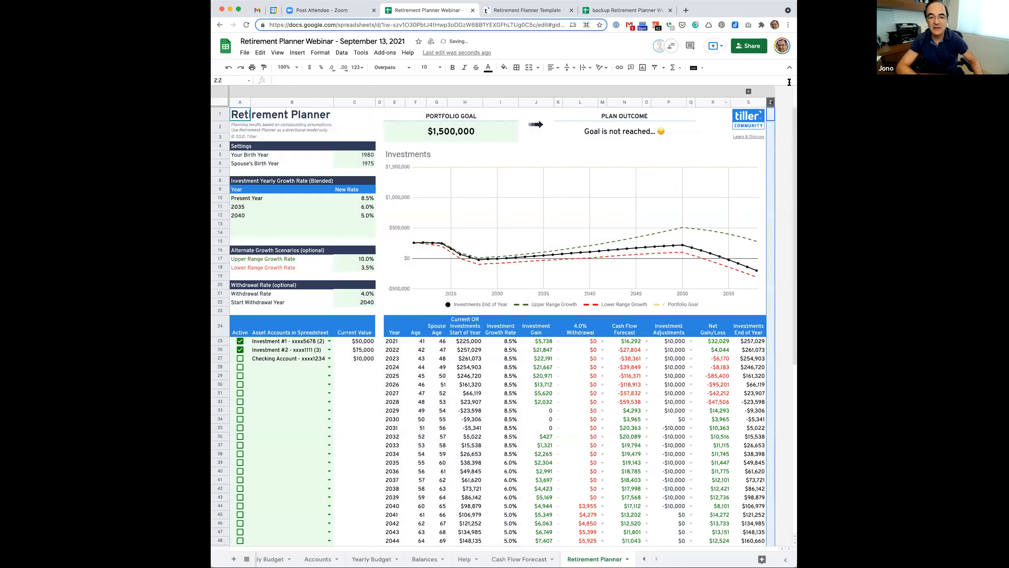
Step: Expand the column group T to Y to view the Investment Adjustments table, and collapse it again
click(749, 92)
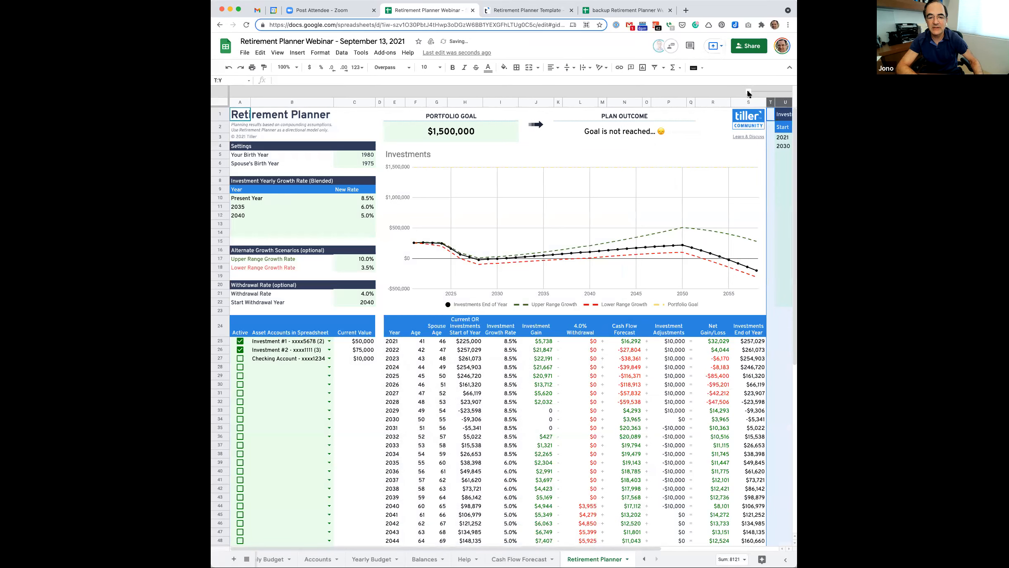
scroll(749, 93, right, 5)
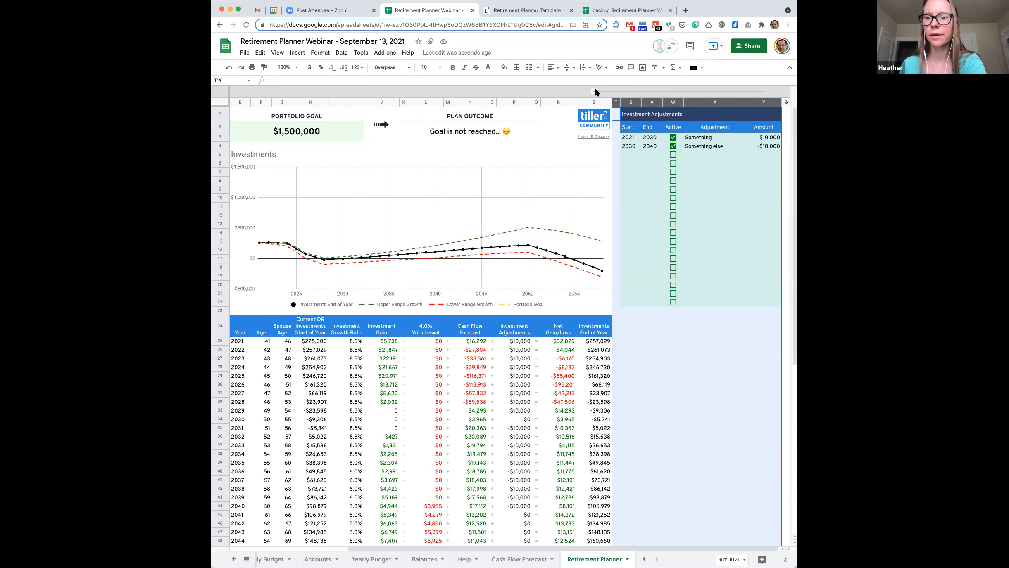
click(593, 92)
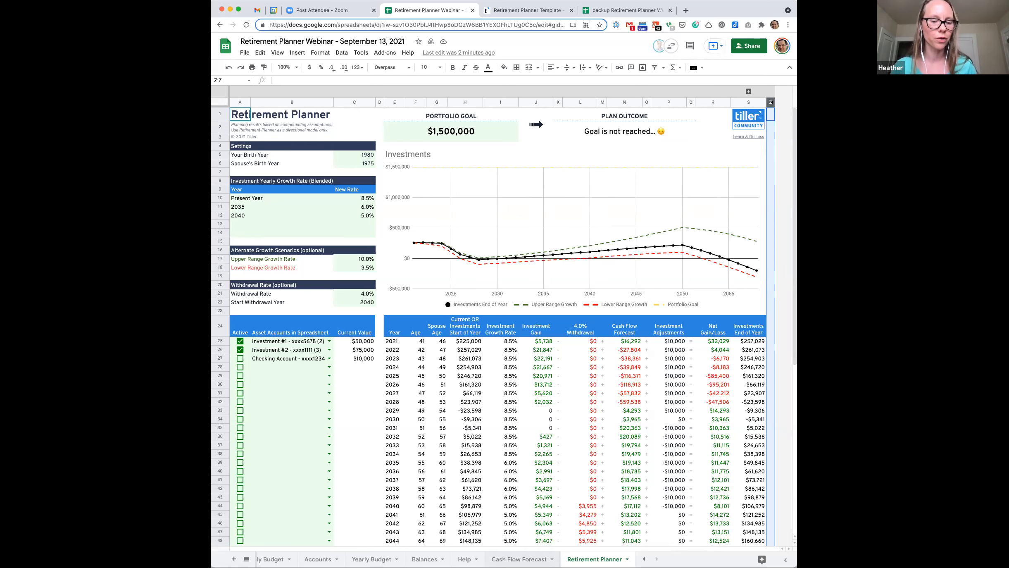
Step: Set the forecast length on the Cash Flow Forecast sheet to 50 years
click(519, 559)
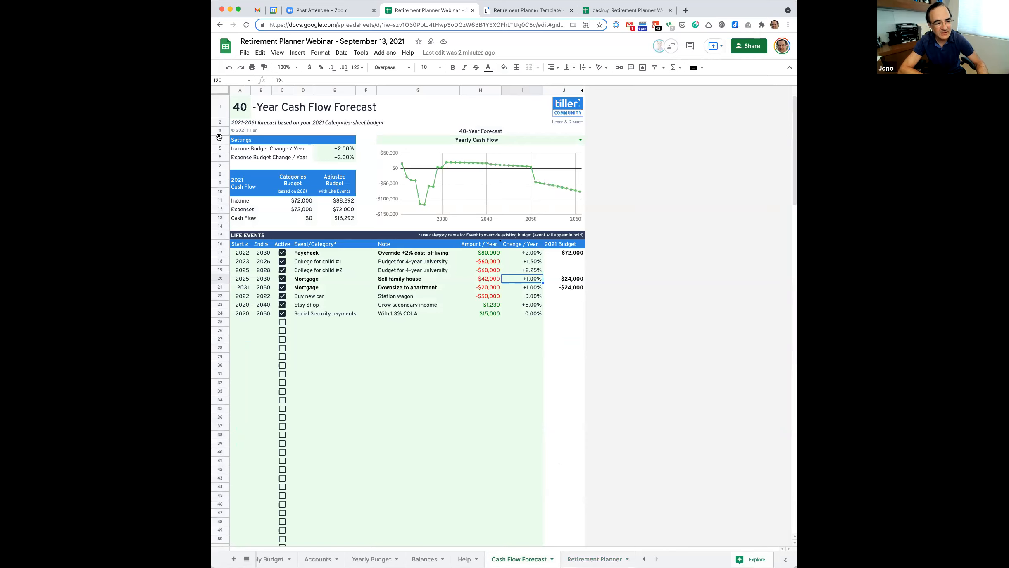
double_click(239, 108)
key(BackSpace)
key(BackSpace)
text(50)
key(Return)
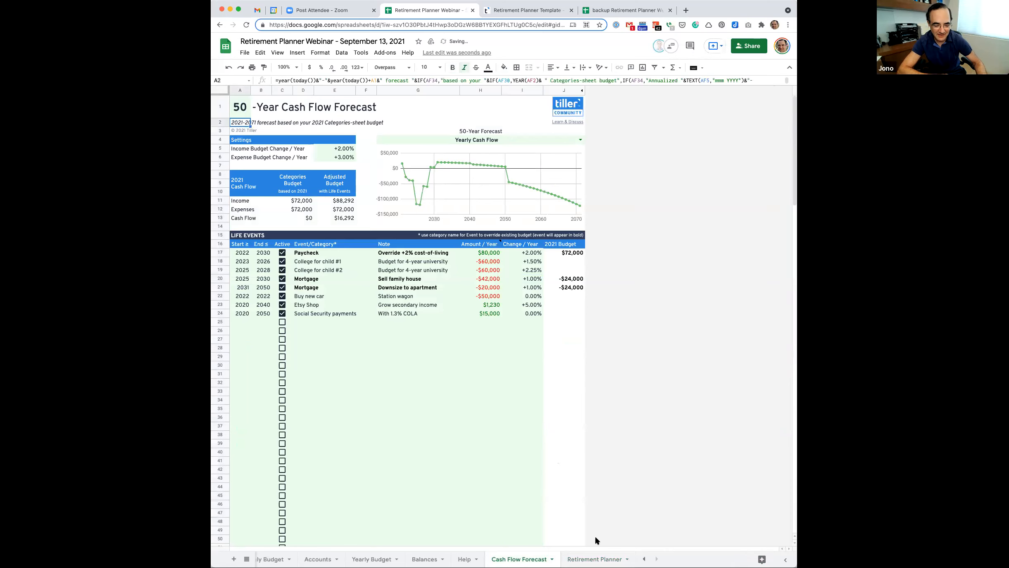
Step: Check the yearly projection on the Retirement Planner sheet through its final year
click(595, 559)
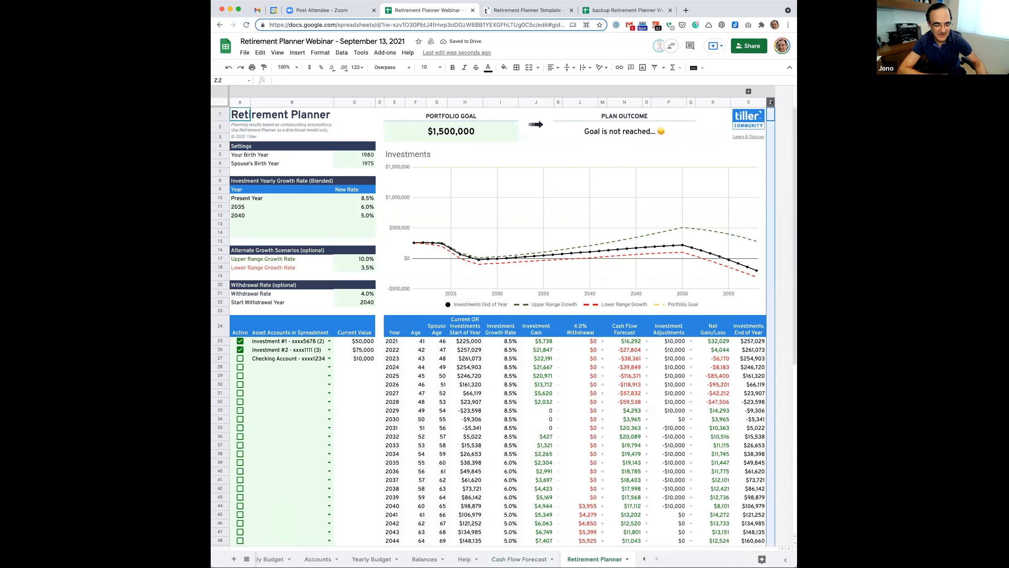
scroll(484, 400, down, 10)
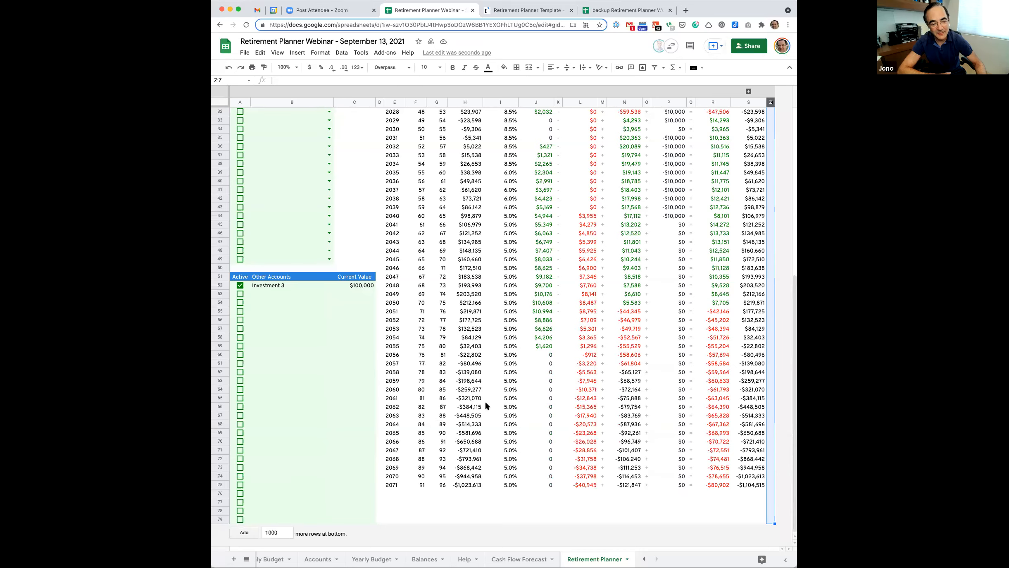
scroll(484, 400, up, 10)
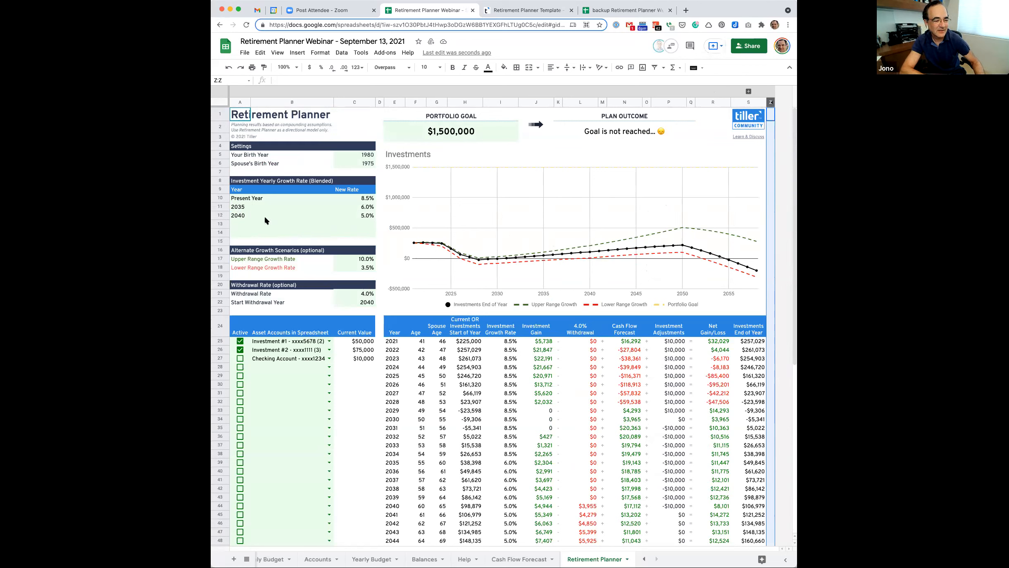
Step: Insert one row below the 2040 entry in the Investment Yearly Growth Rate table
click(217, 213)
right_click(217, 213)
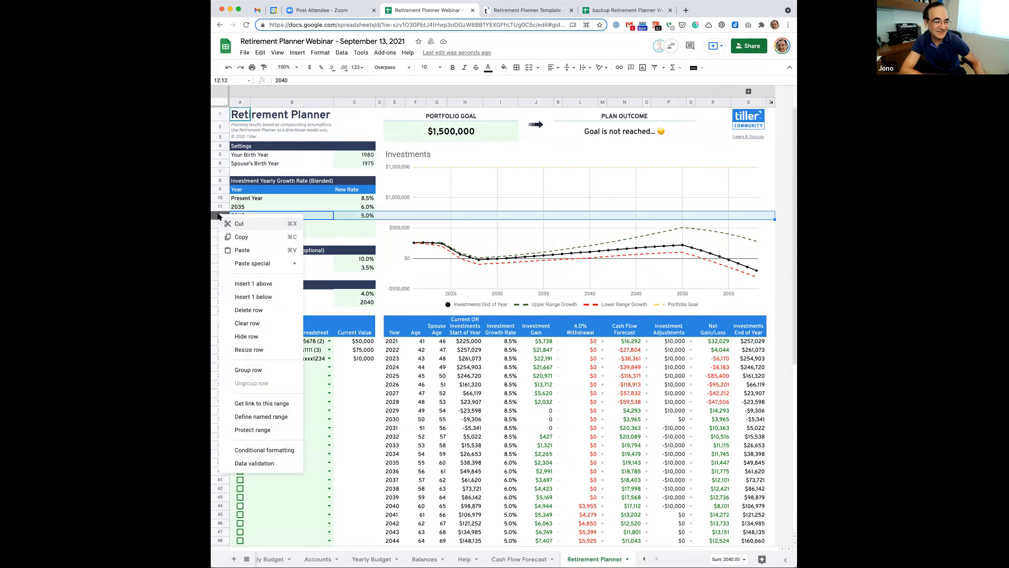
click(249, 296)
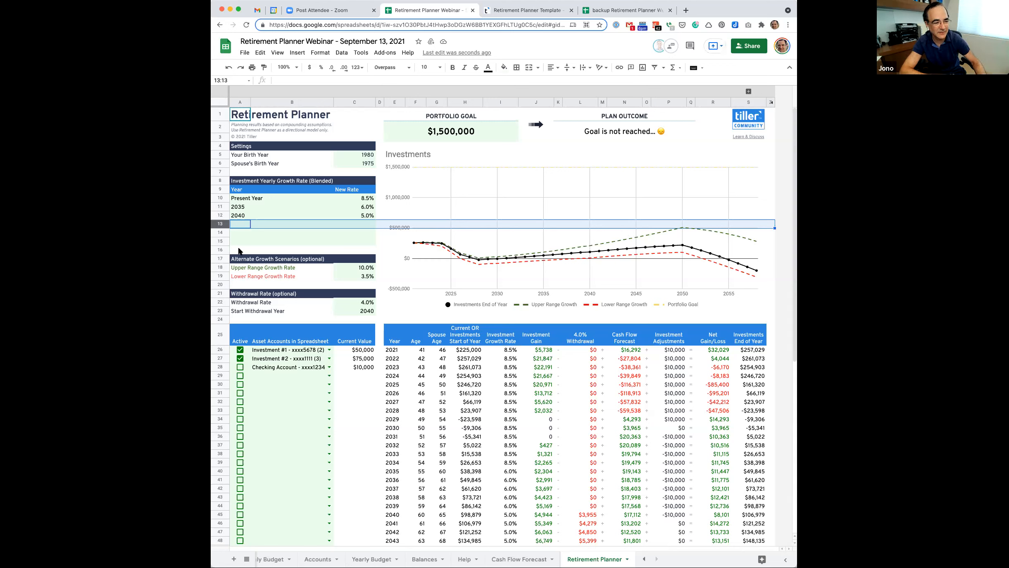
right_click(219, 225)
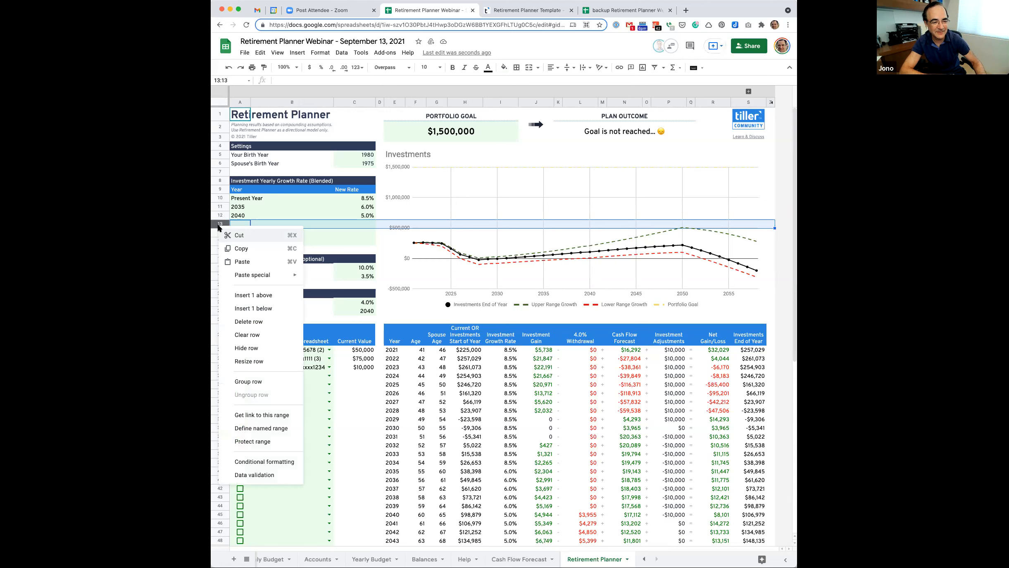
click(217, 226)
right_click(217, 227)
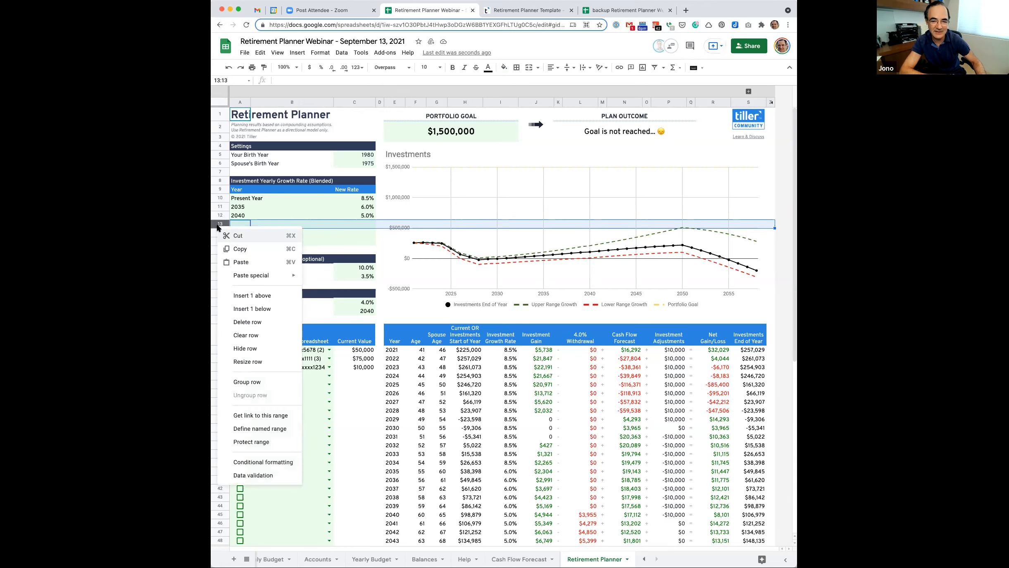
Step: Temporarily unhide columns AA to AS to check the lookup tables there, and select the 2035 entry in the growth rate table
click(773, 102)
scroll(763, 105, right, 10)
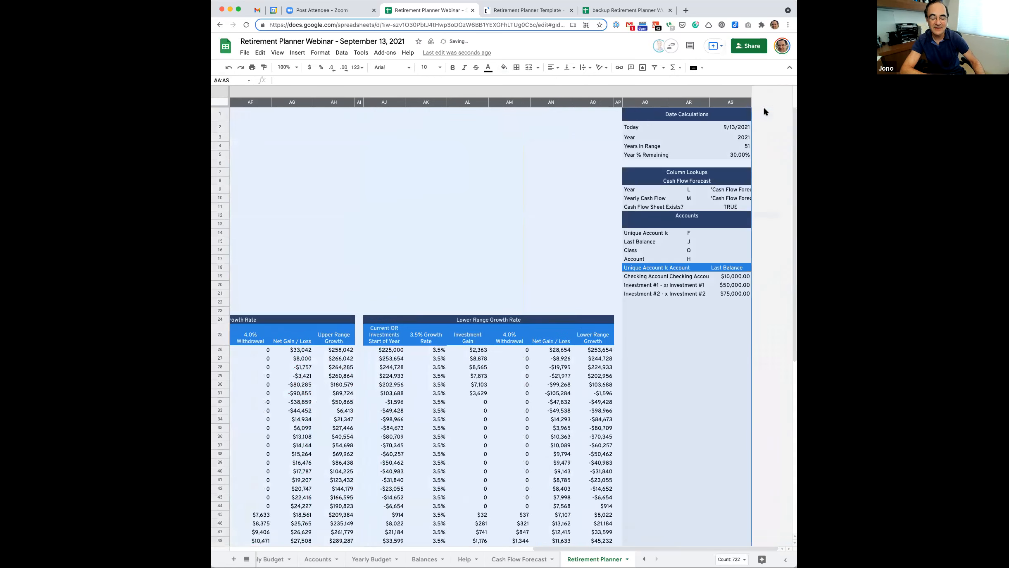
scroll(722, 188, left, 10)
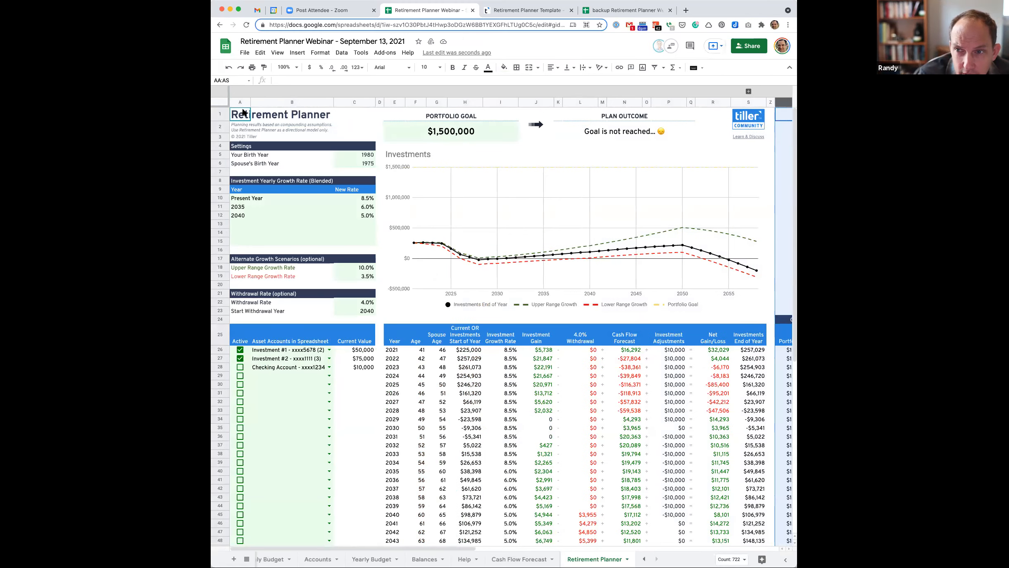
click(226, 69)
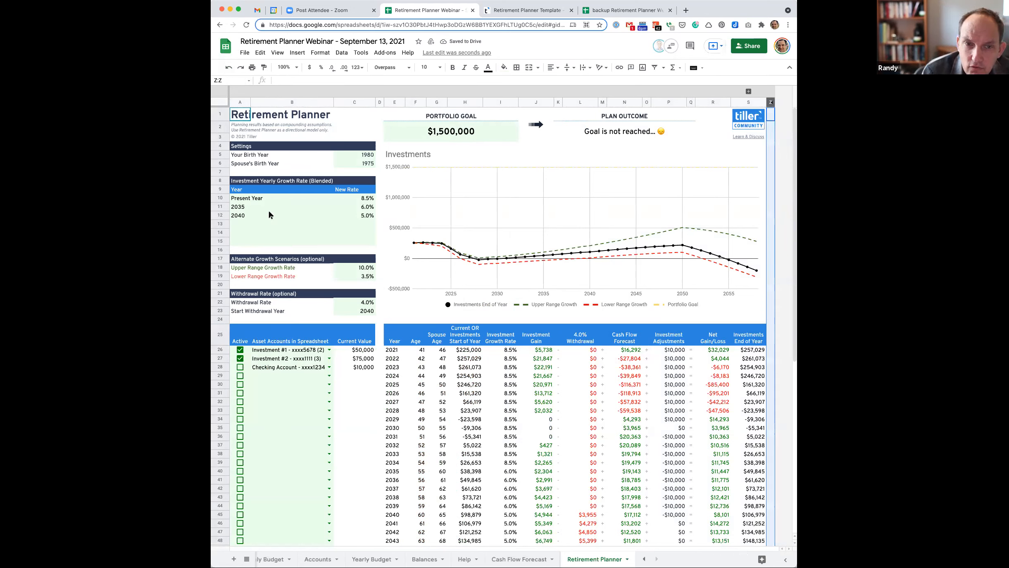
click(220, 198)
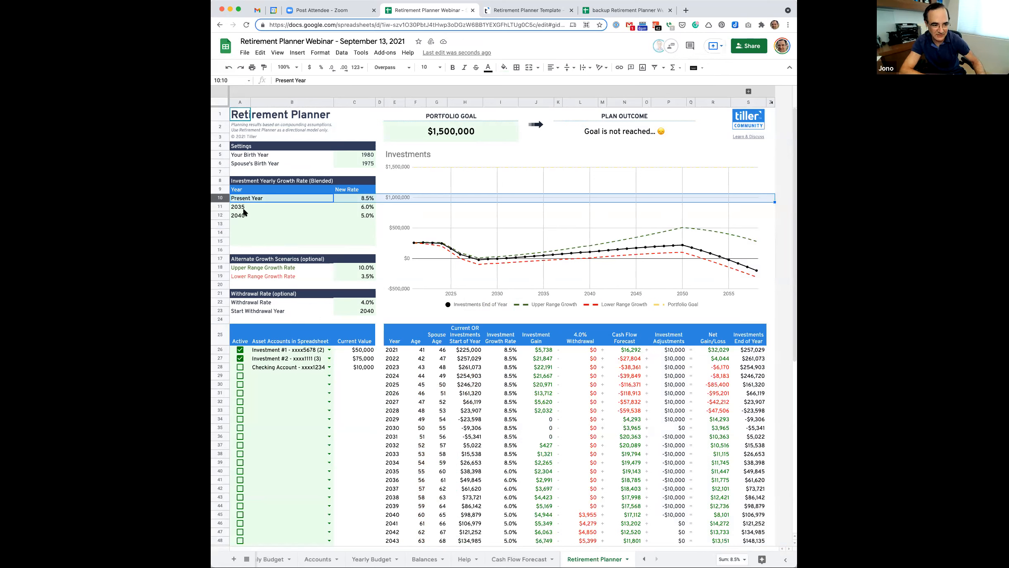
click(241, 209)
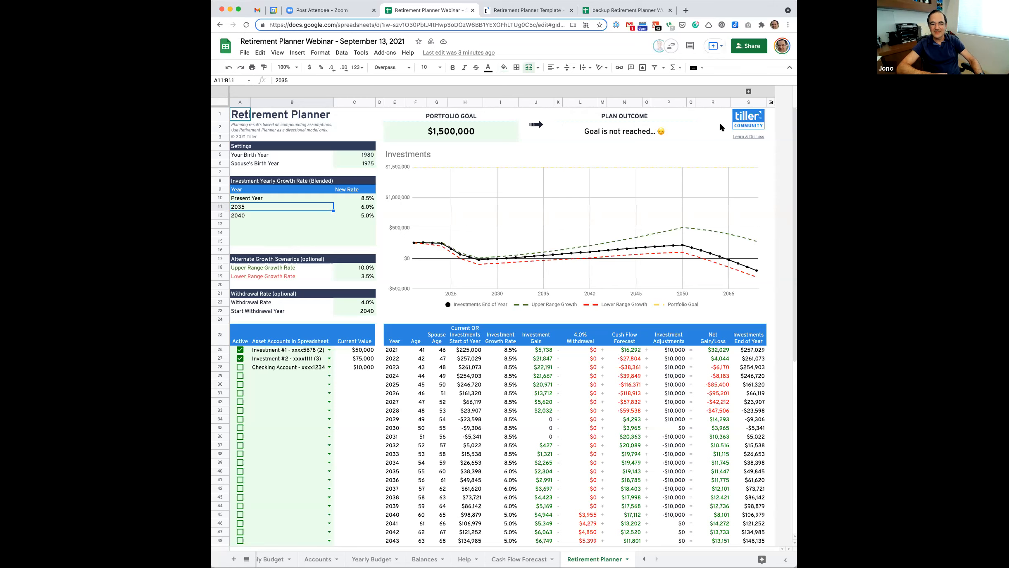
Step: Unhide the calculation columns AA to AS on the Retirement Planner sheet and bring the Upper Range Growth Rate section into view
click(772, 103)
scroll(726, 203, right, 9)
scroll(726, 203, right, 2)
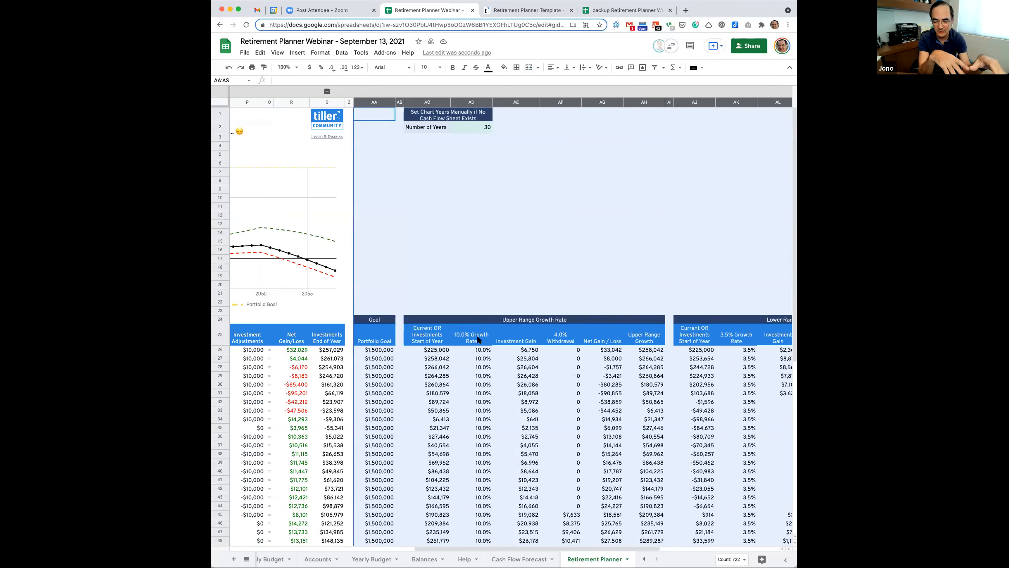
Step: Examine the first-year formulas of the Upper Range Growth Rate section and its growth rate header formula in an enlarged formula bar
click(428, 337)
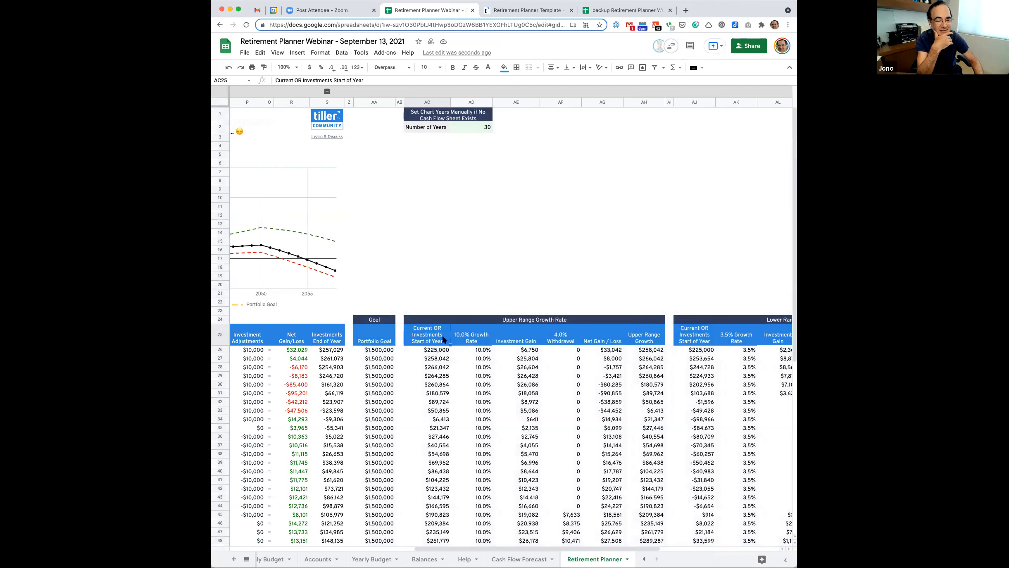
click(438, 351)
click(474, 352)
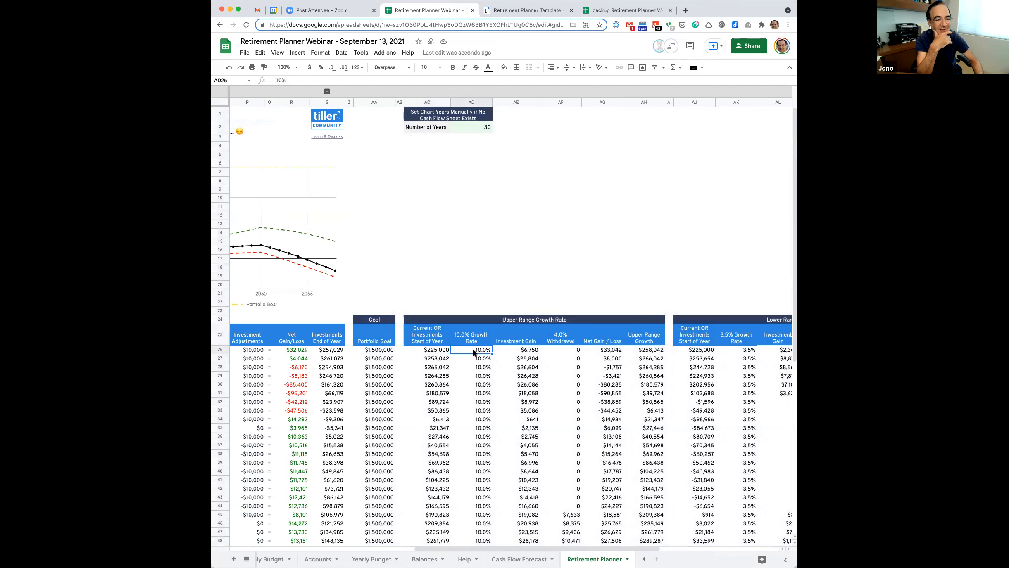
click(511, 351)
click(378, 350)
click(601, 352)
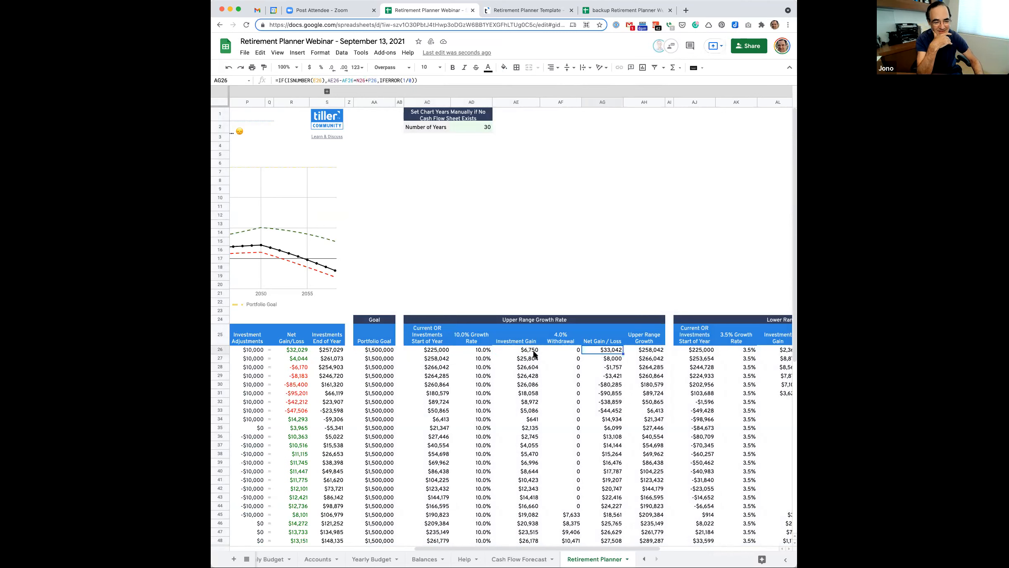
click(528, 352)
click(490, 351)
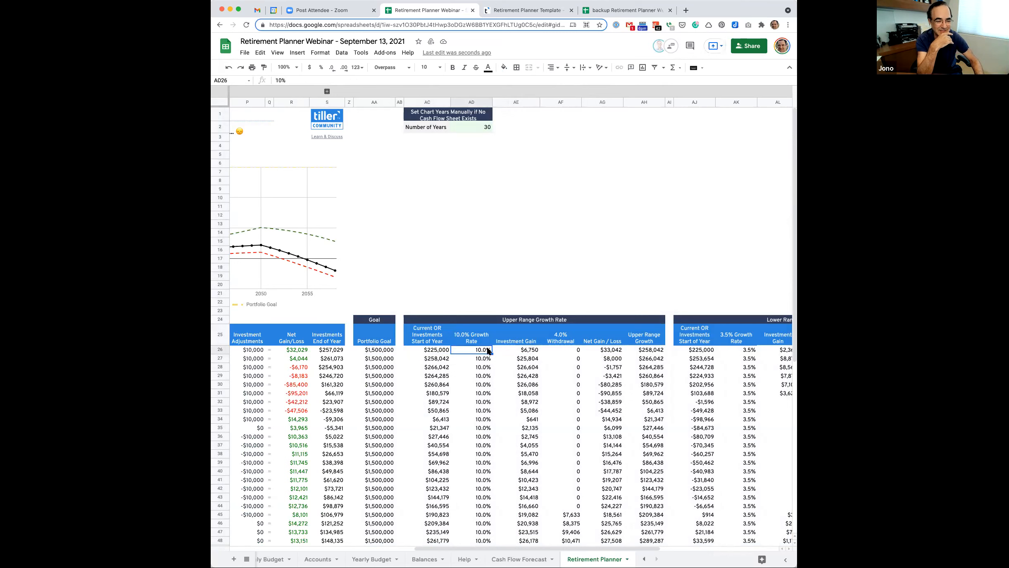
click(480, 367)
click(474, 335)
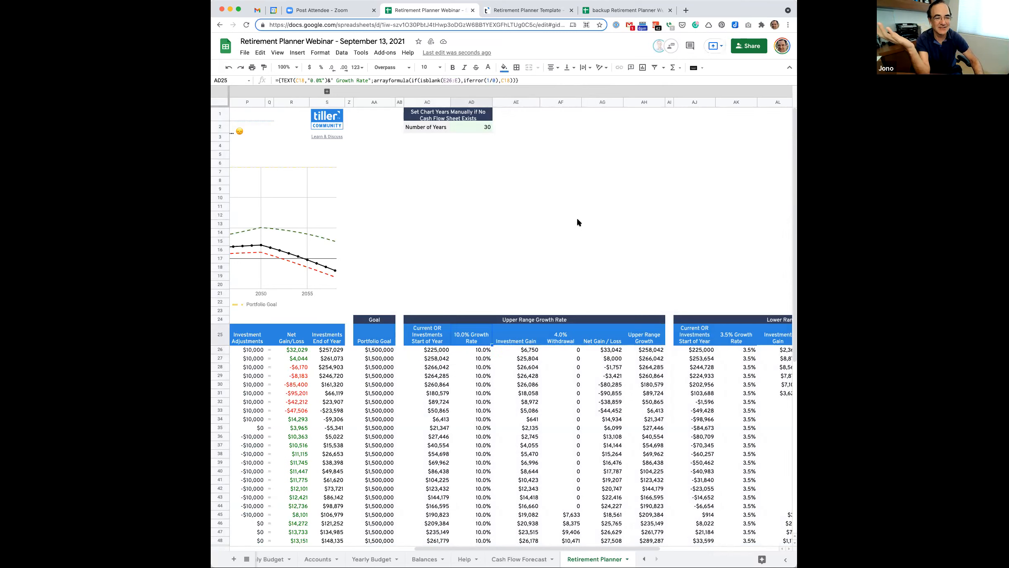
drag(540, 85, 538, 94)
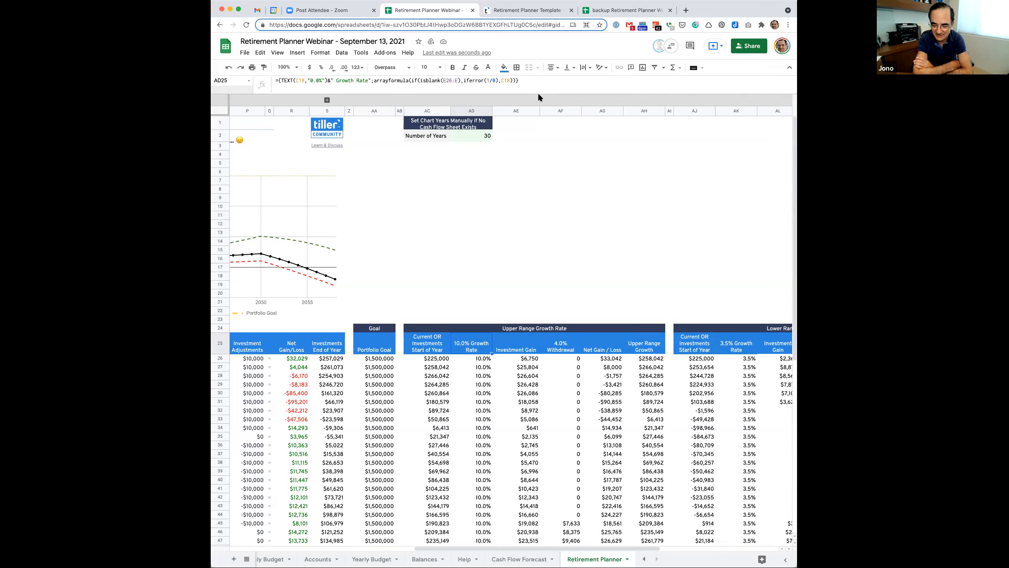
Step: Examine the 2021 Unadjusted Income and Income Duplicated formulas on the Cash Flow Forecast sheet, temporarily enlarging the formula bar
click(520, 559)
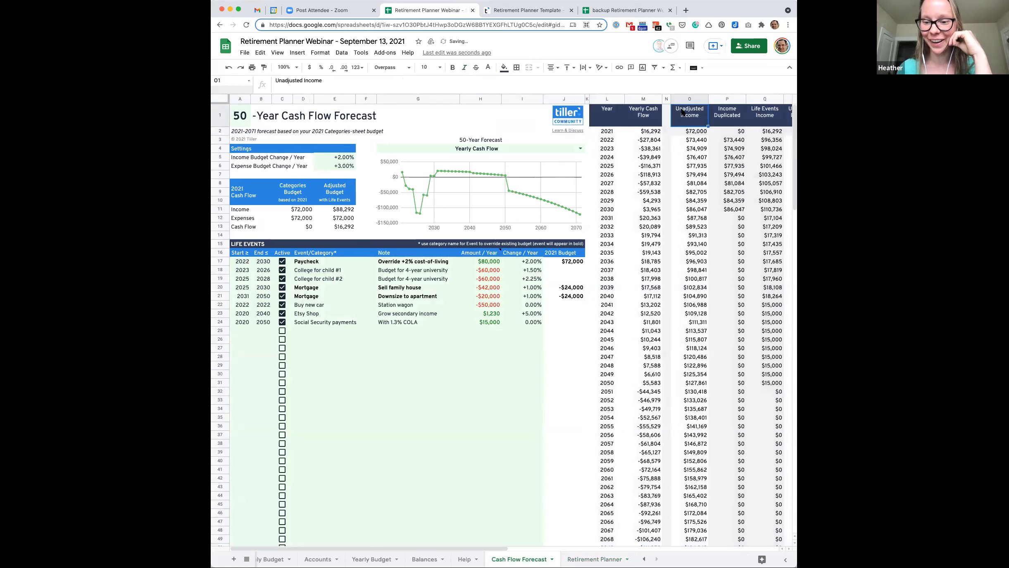
click(694, 131)
click(732, 134)
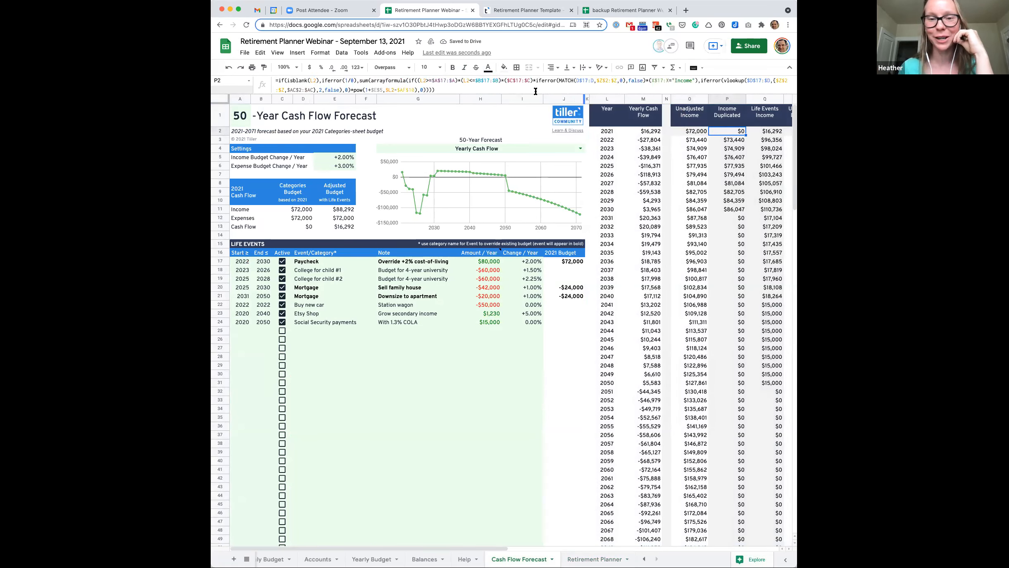
drag(534, 93, 534, 118)
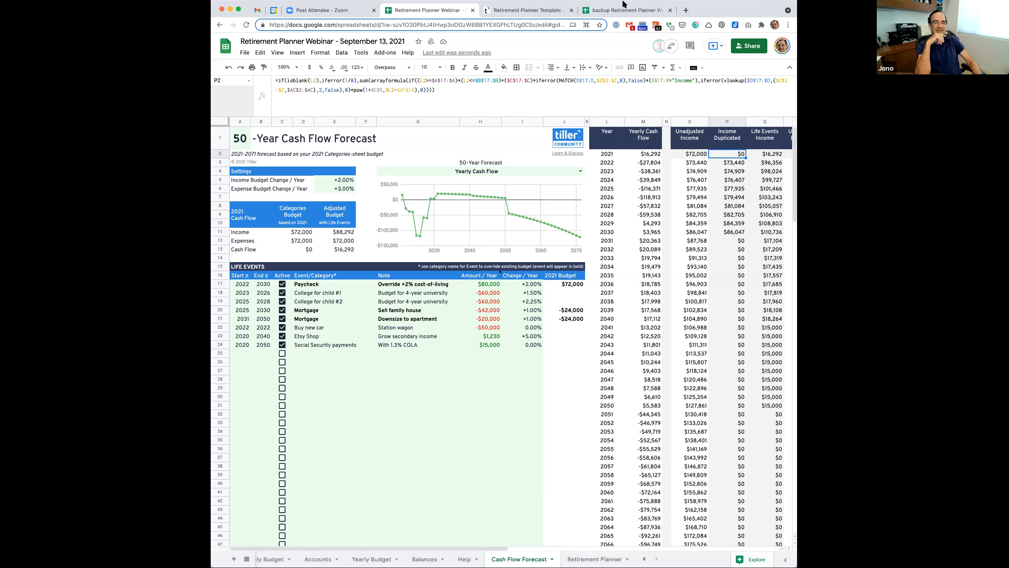
drag(415, 115, 415, 99)
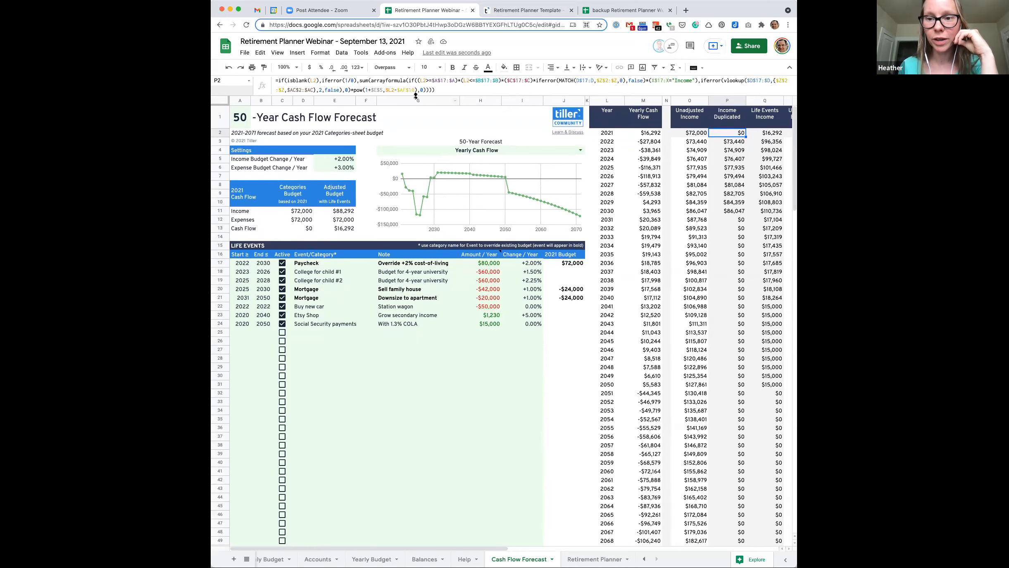
drag(414, 94, 417, 82)
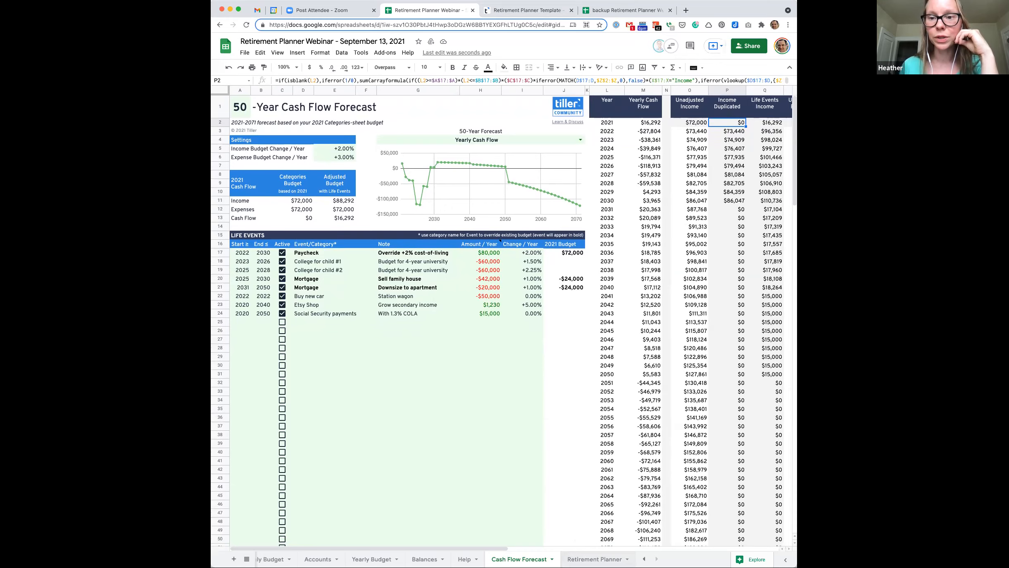
Step: Add a 2050 entry with a 4% new rate to the Investment Yearly Growth Rate table on the Retirement Planner sheet
click(595, 559)
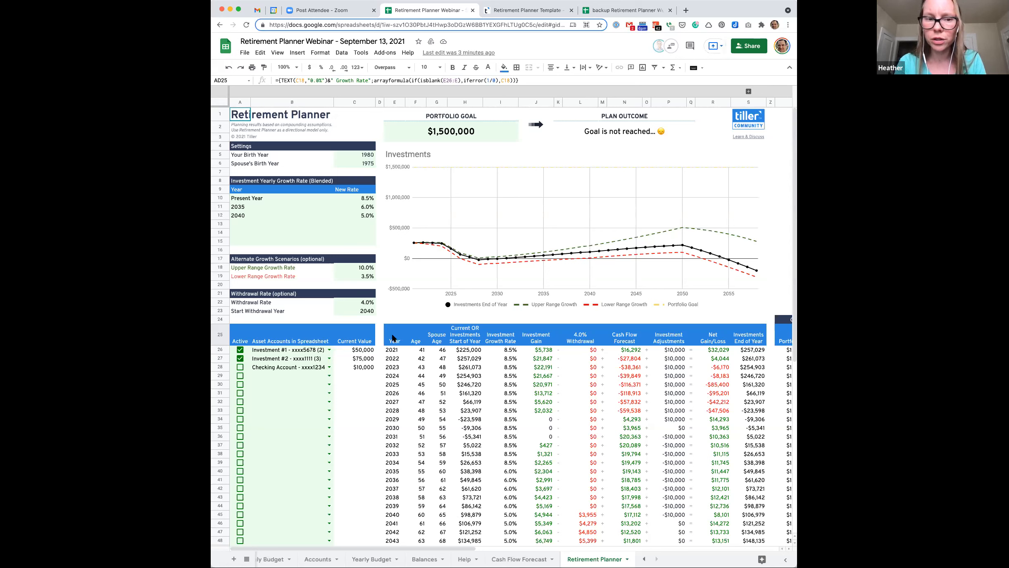
click(235, 226)
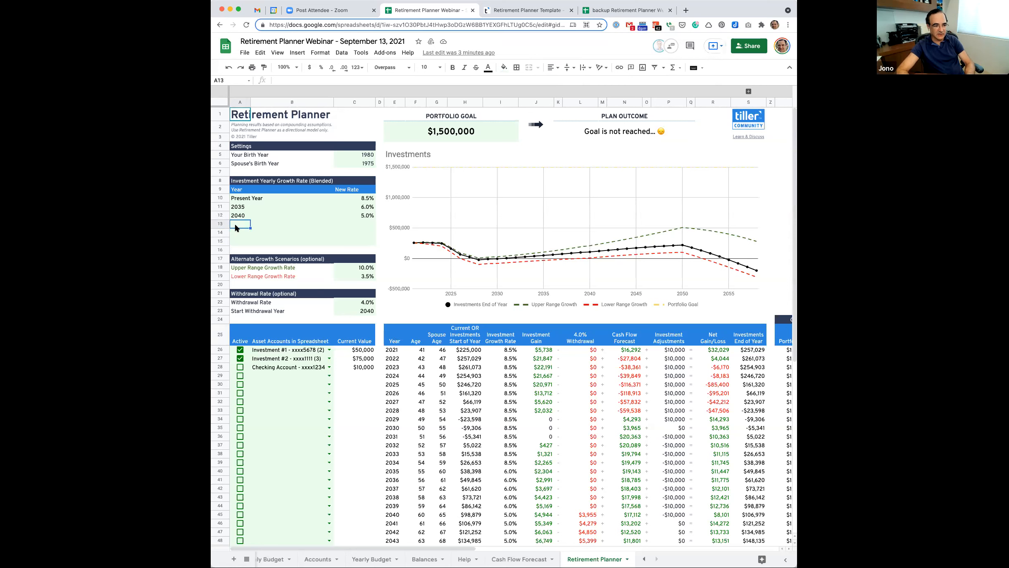
text(2)
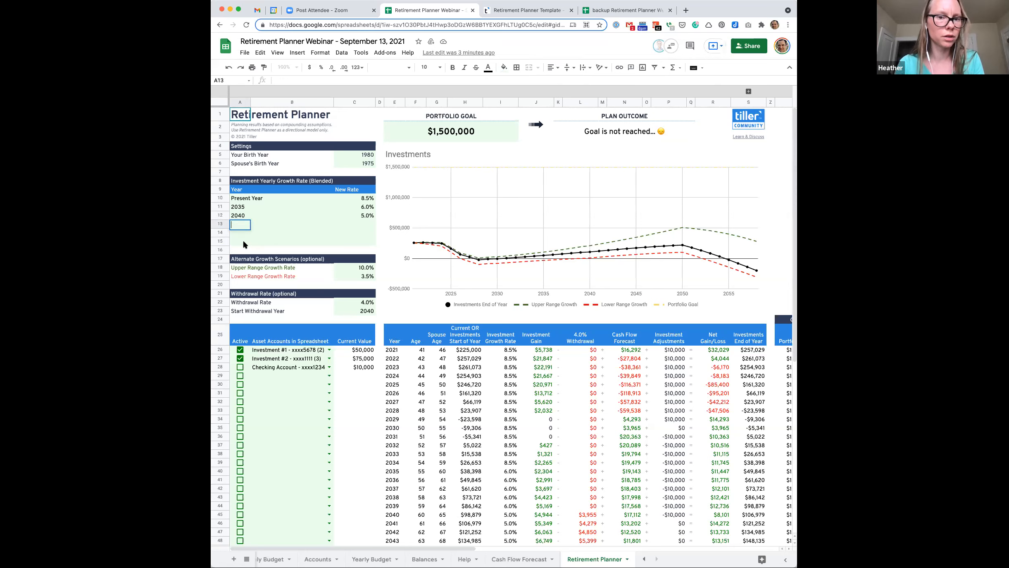
text(20)
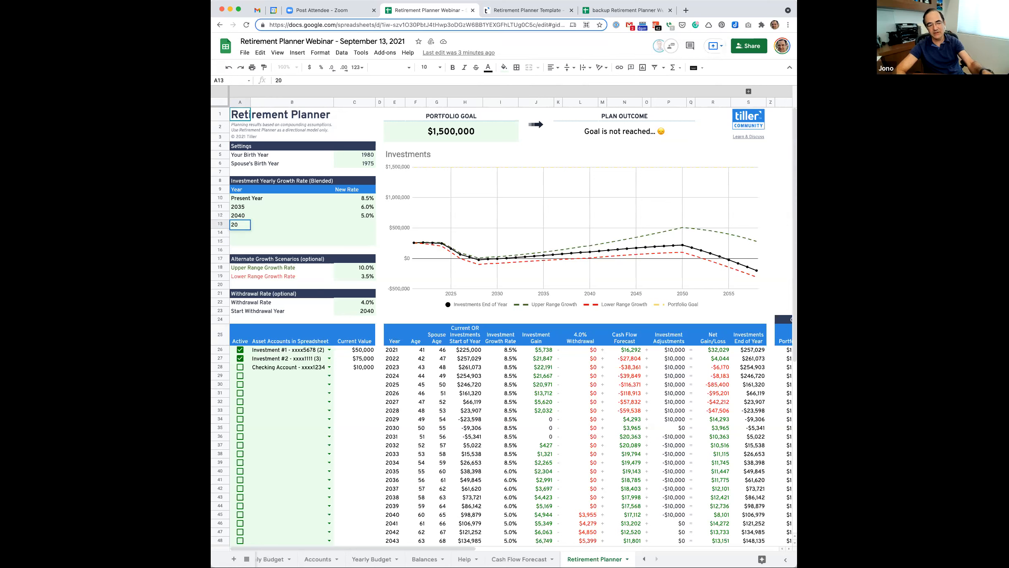
text(50)
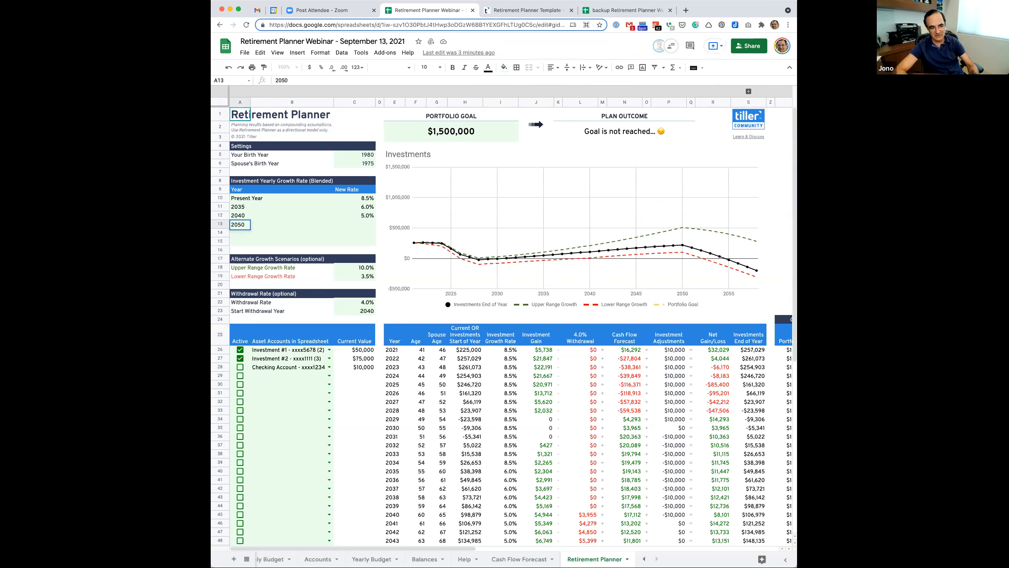
key(Return)
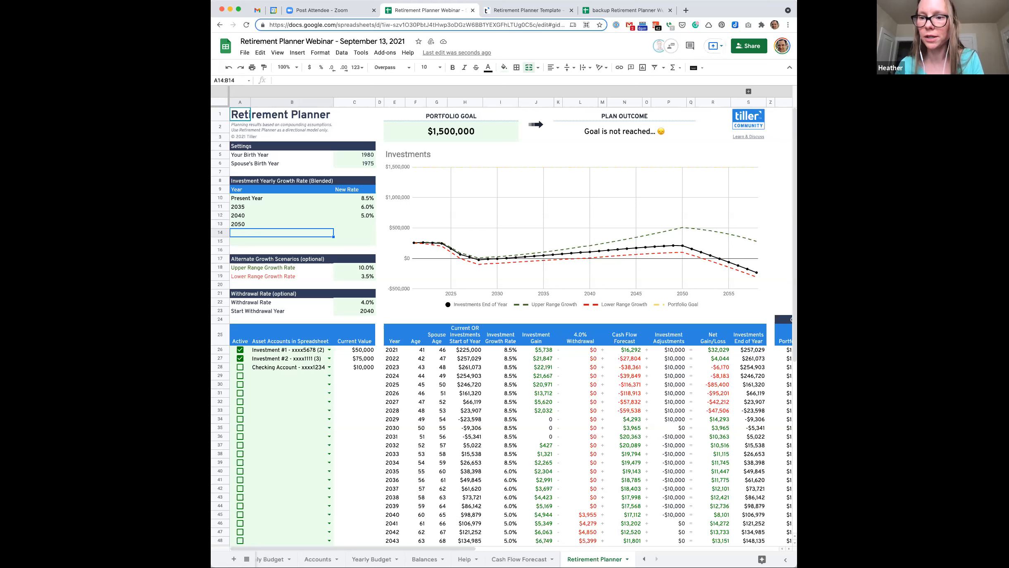
click(359, 216)
click(360, 223)
text(4)
key(Return)
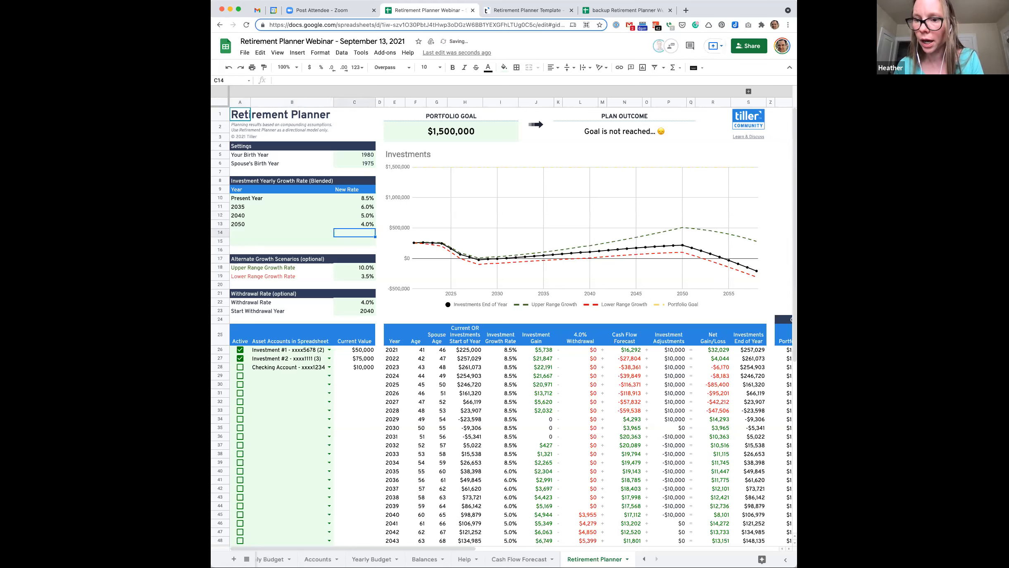
Step: Add a 2051 entry with a 4.1% new rate in the row below 2050 in the growth rate table
click(238, 225)
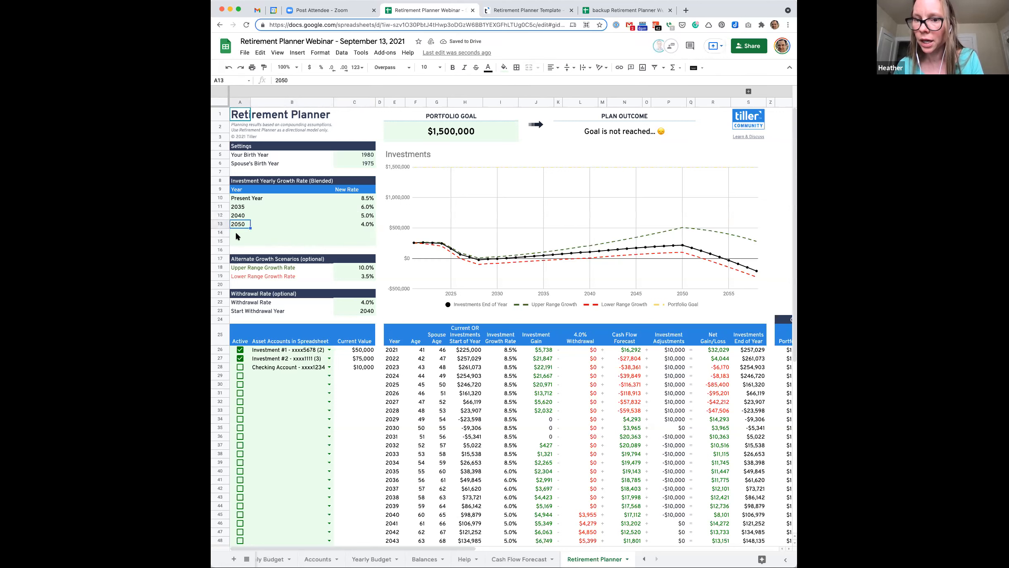
click(236, 234)
text(2051)
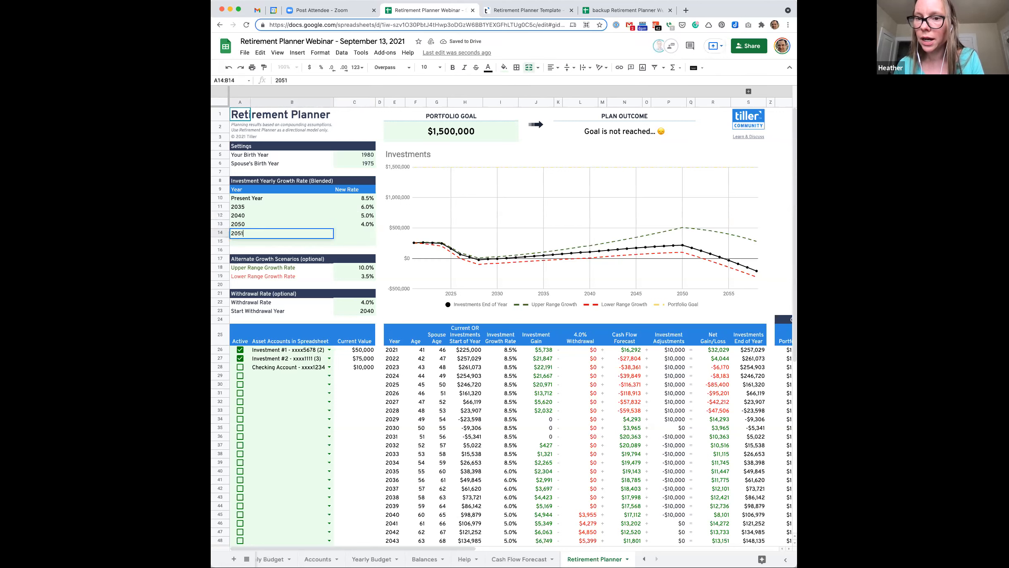
key(Tab)
text(4.1)
key(Return)
Step: Add a 2052 entry with a 5.1% new rate in the last row of the growth rate table
text(2052)
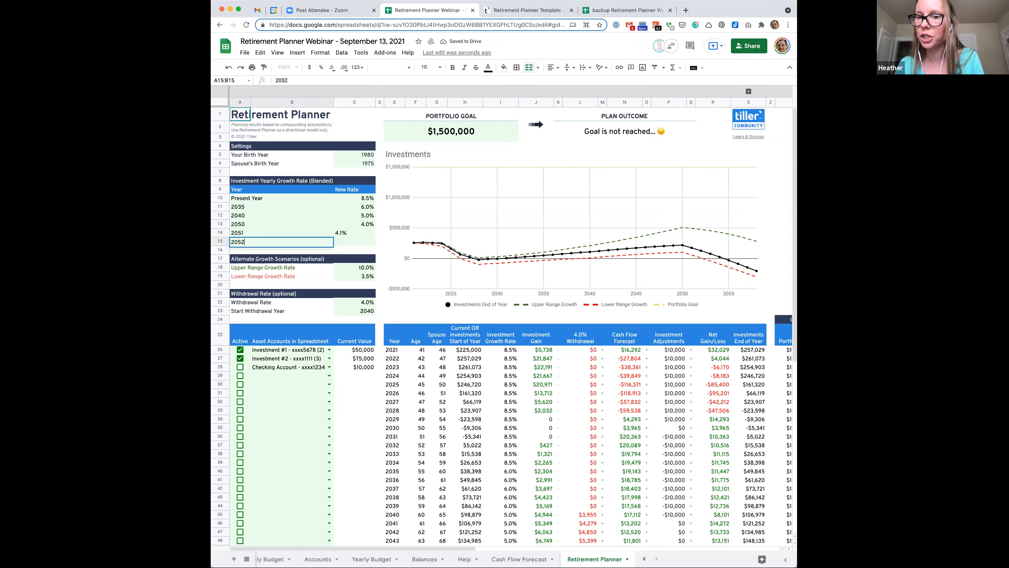
key(Tab)
key(Tab)
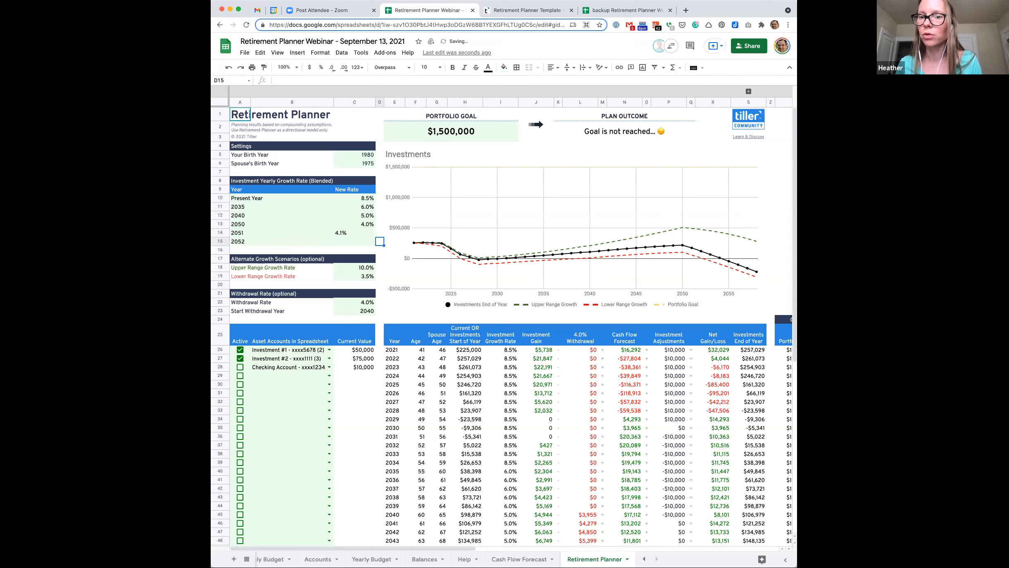
key(shift+Tab)
text(5.1)
key(Return)
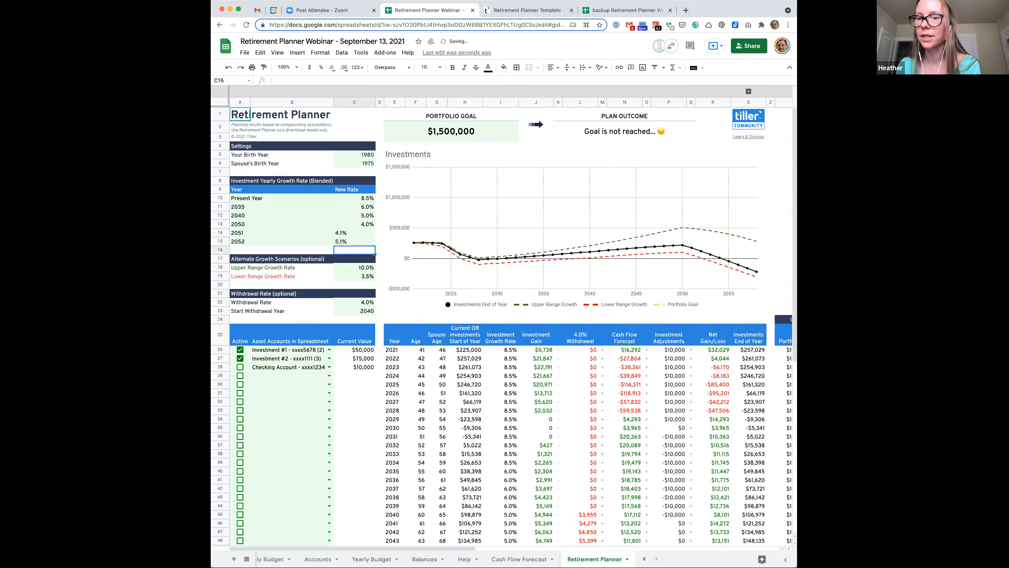
Step: Check how the added growth rates apply across the yearly projection table from 2021 to 2071, then return to the sheet's beginning
click(363, 234)
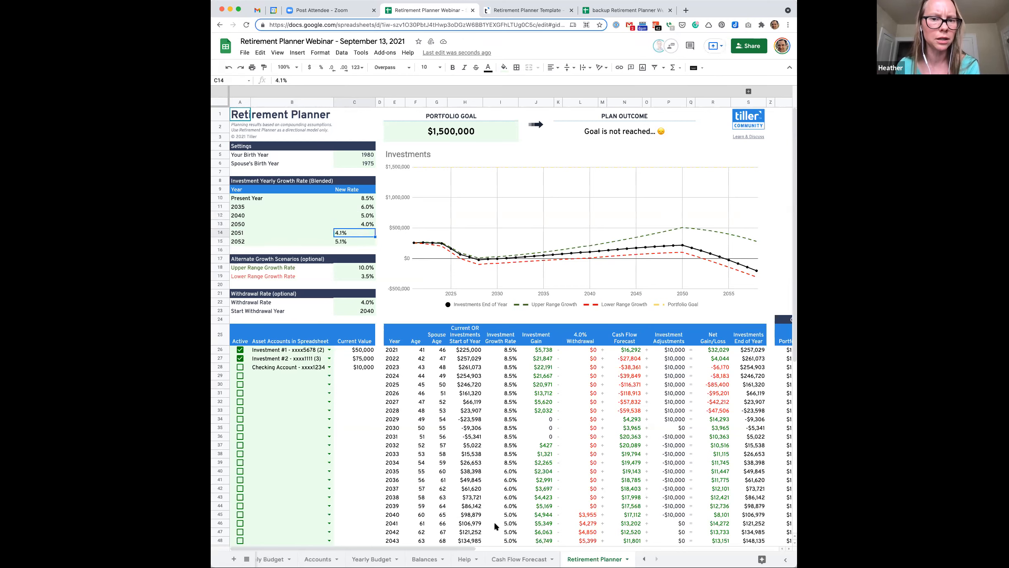
scroll(493, 520, down, 5)
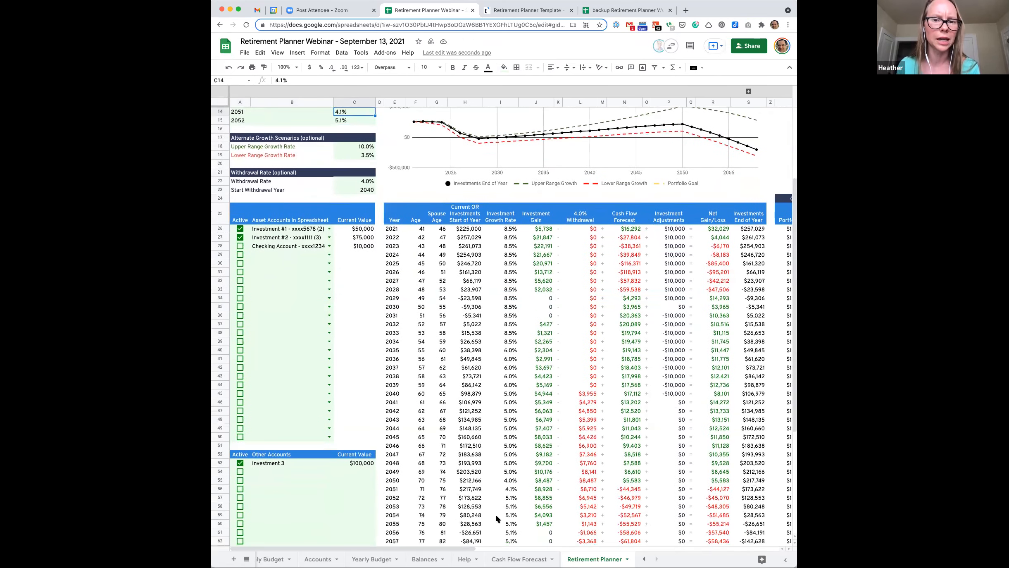
scroll(497, 519, down, 1)
scroll(498, 518, down, 3)
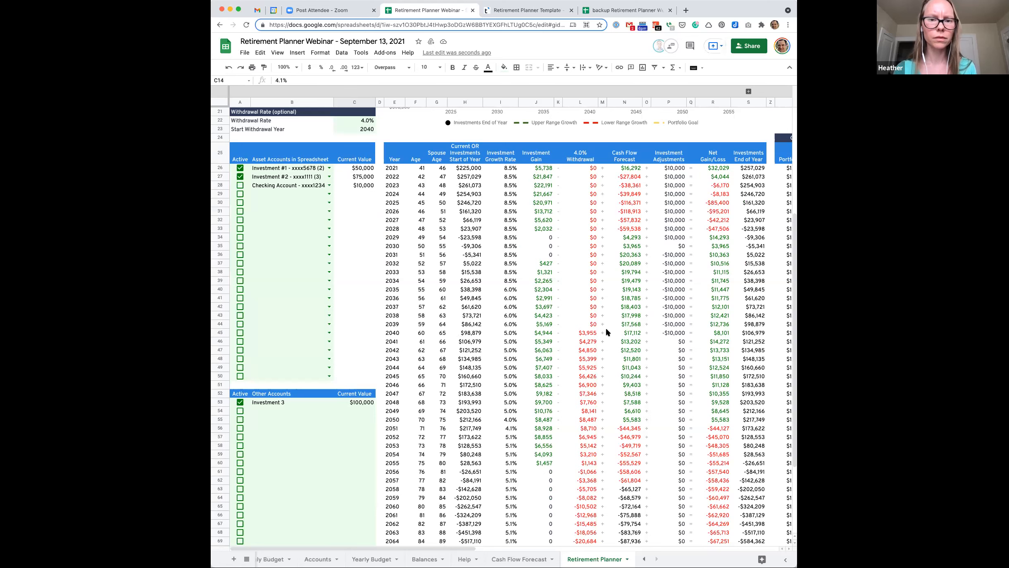
scroll(606, 330, down, 1)
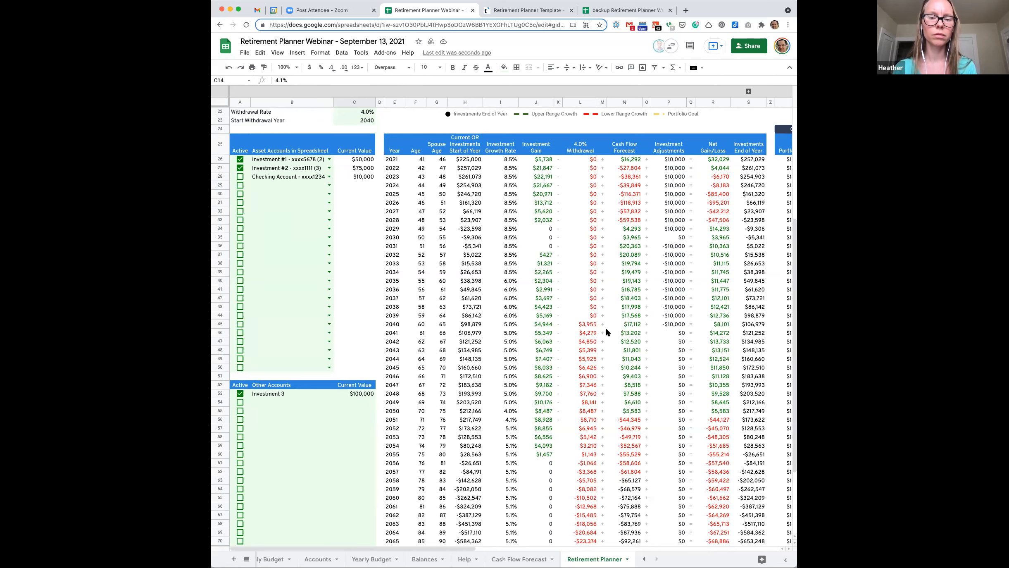
scroll(606, 329, down, 1)
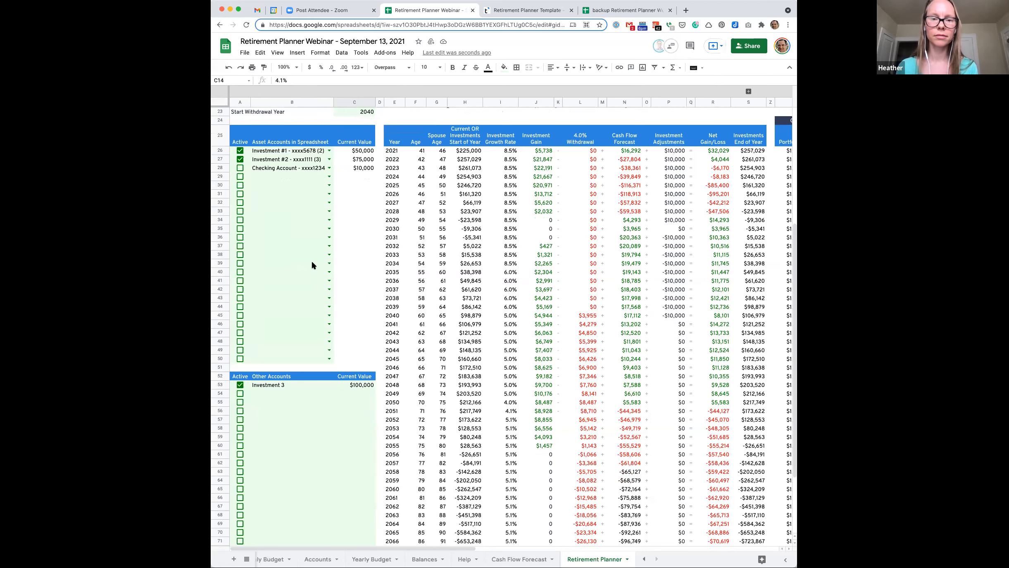
scroll(312, 265, up, 3)
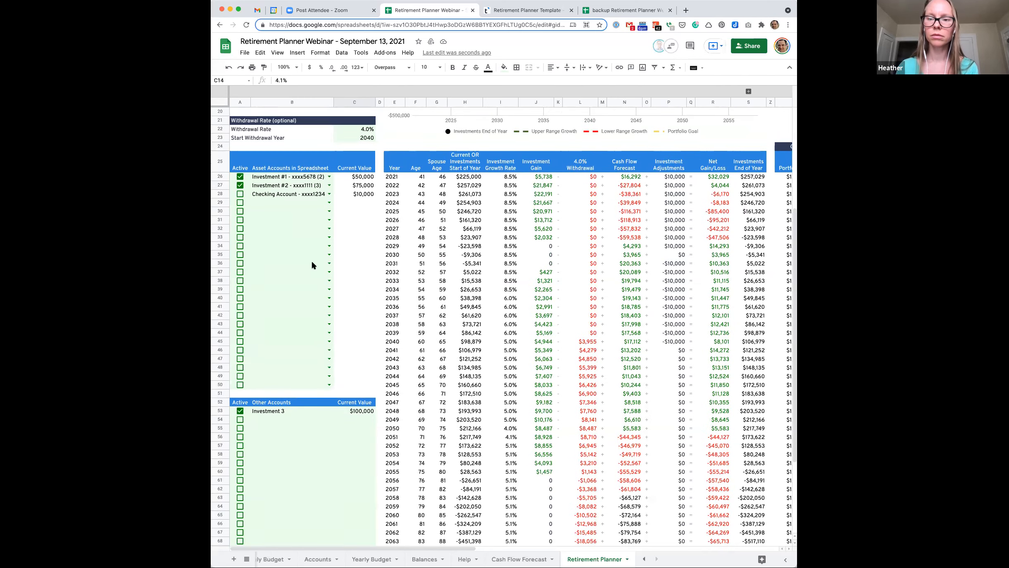
scroll(311, 261, down, 5)
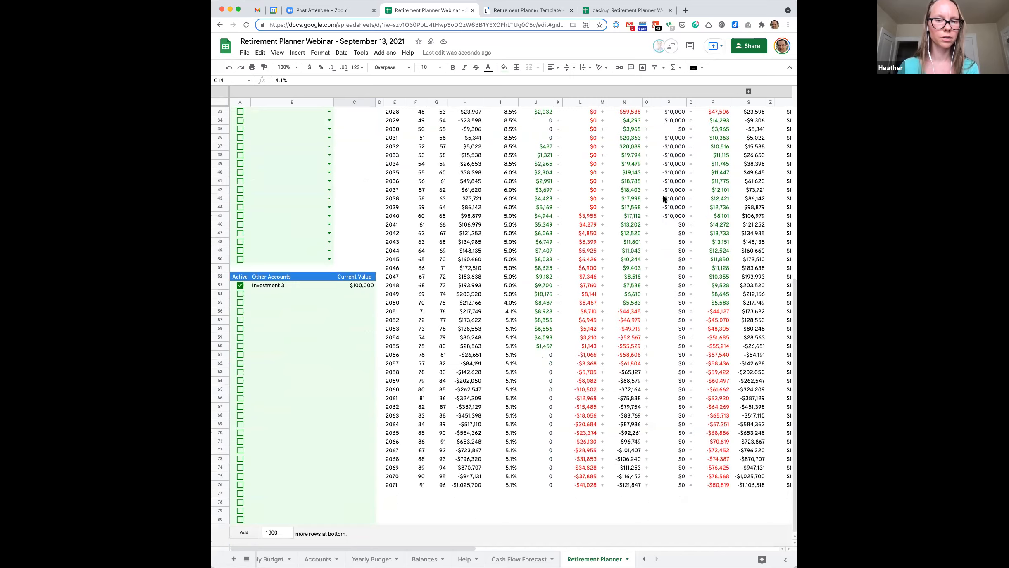
scroll(662, 198, up, 12)
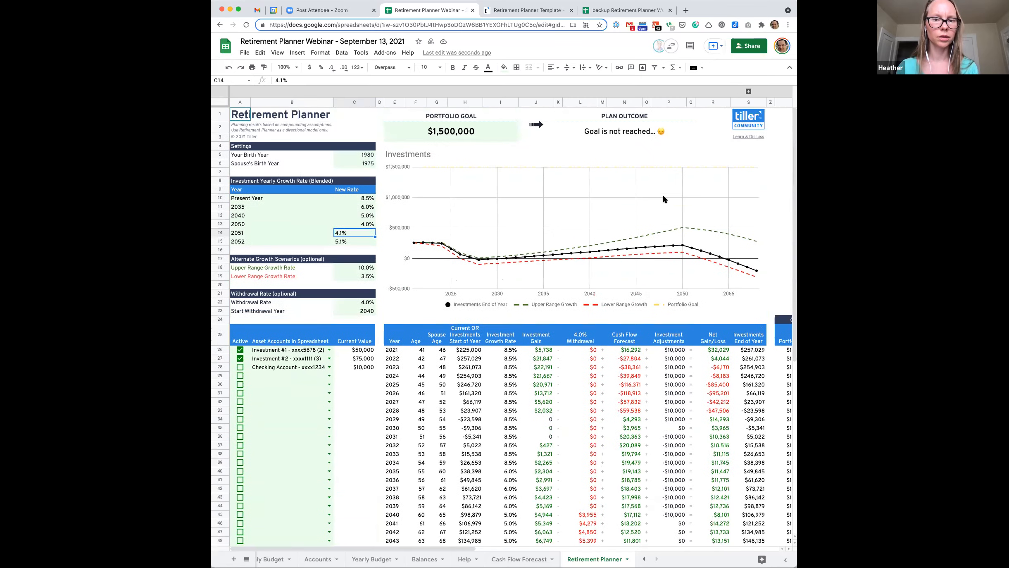